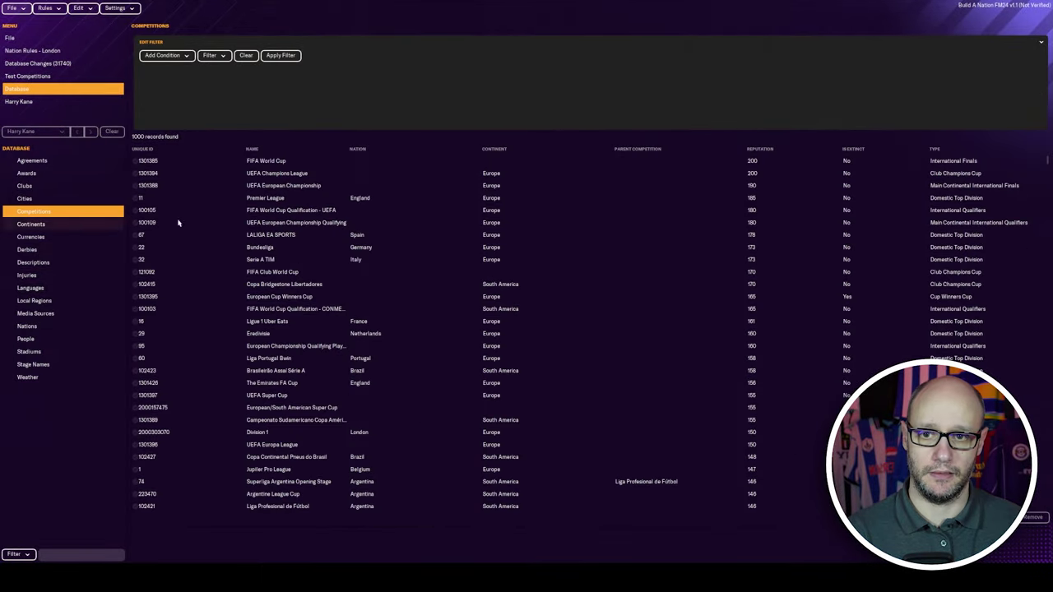
Filter the club database to records whose Nation is London.
left_click(115, 187)
left_click(165, 55)
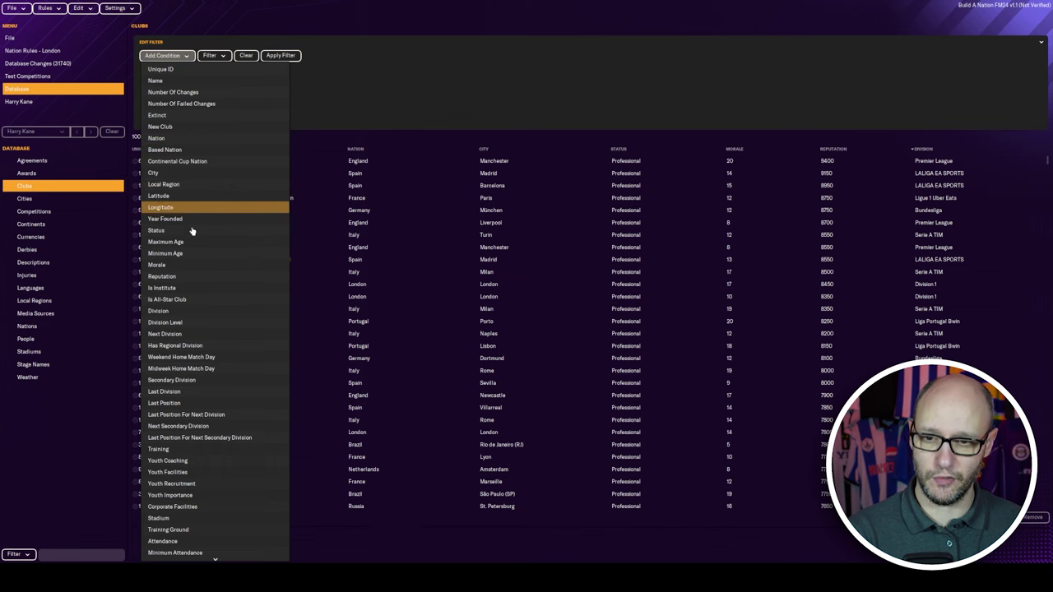
left_click(163, 142)
left_click(524, 69)
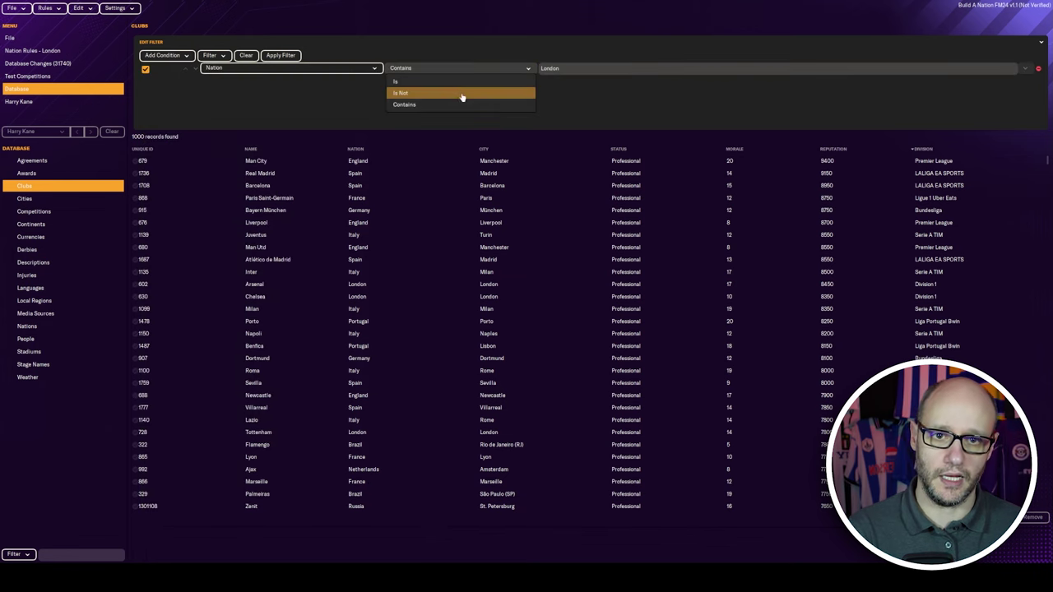
left_click(462, 86)
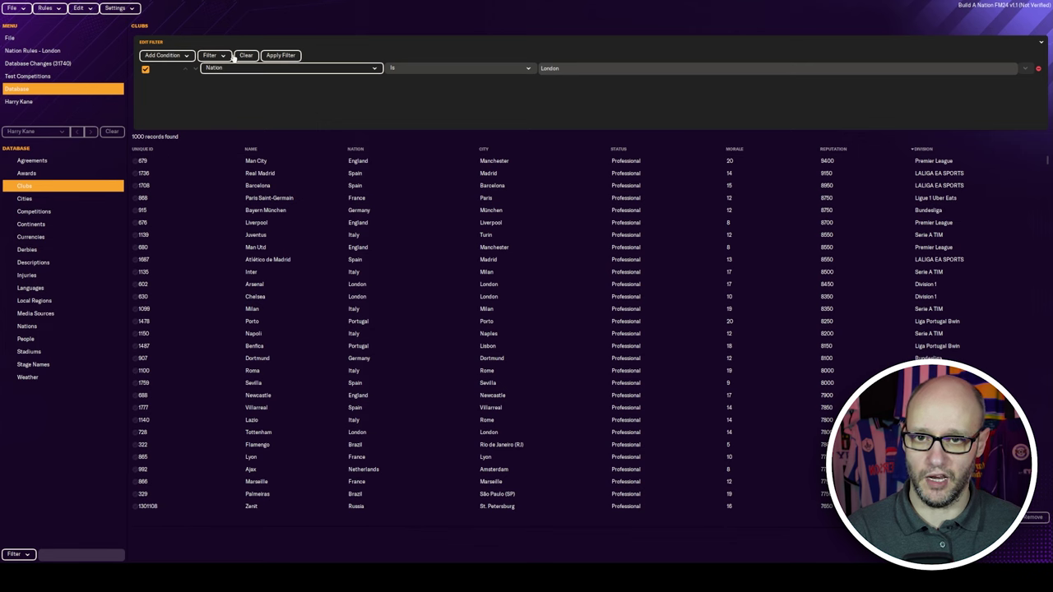
left_click(280, 56)
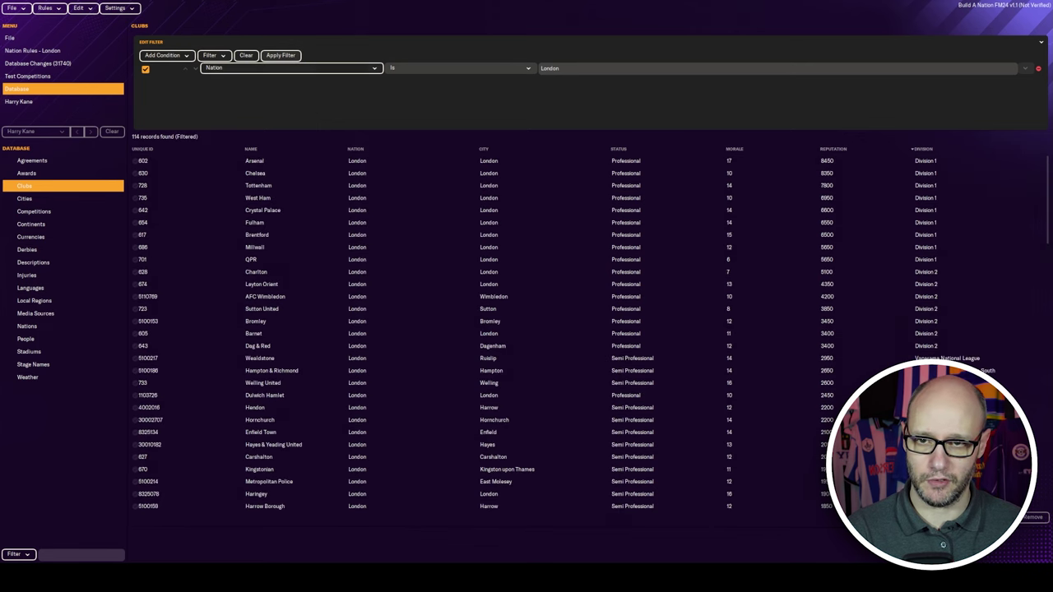
Set the maximum records for search to Unlimited.
left_click(115, 8)
mouse_move(175, 128)
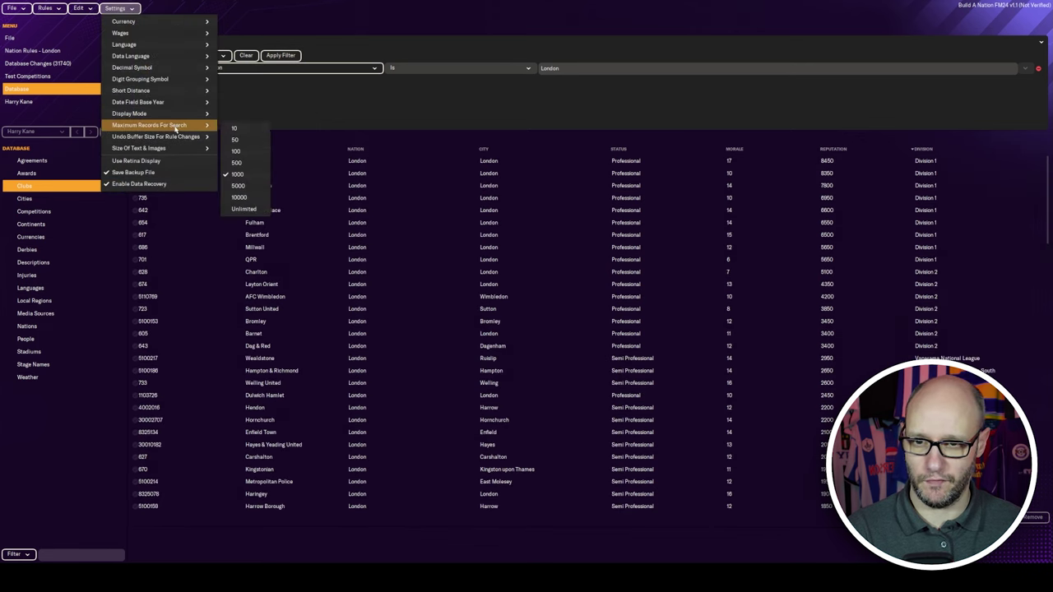
left_click(244, 208)
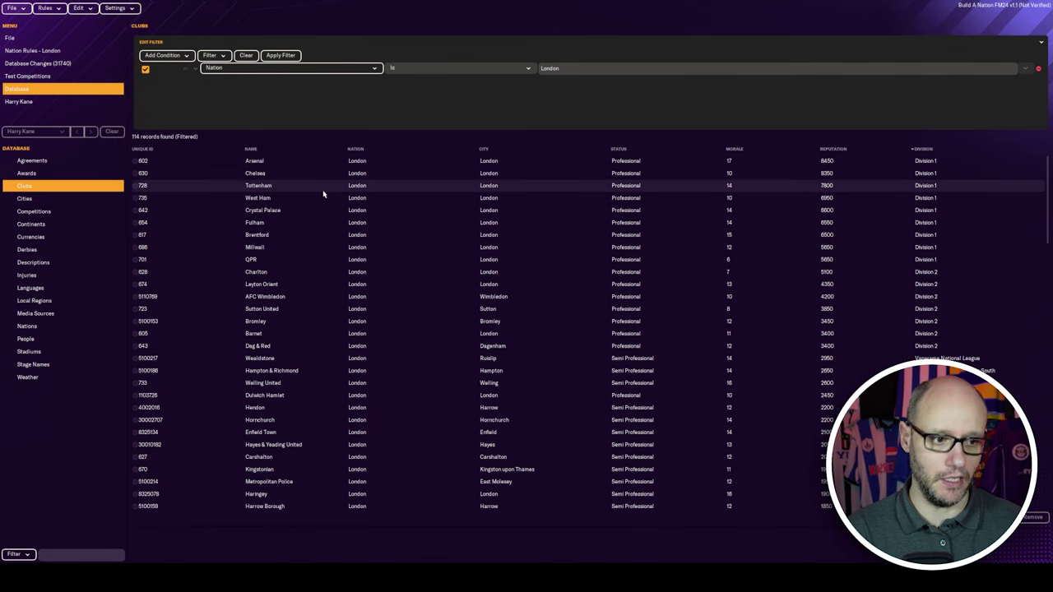
Look through the filtered London clubs, checking the status, reputation and division of the amateur and lowest-ranked sides.
scroll(426, 326, "down", 5)
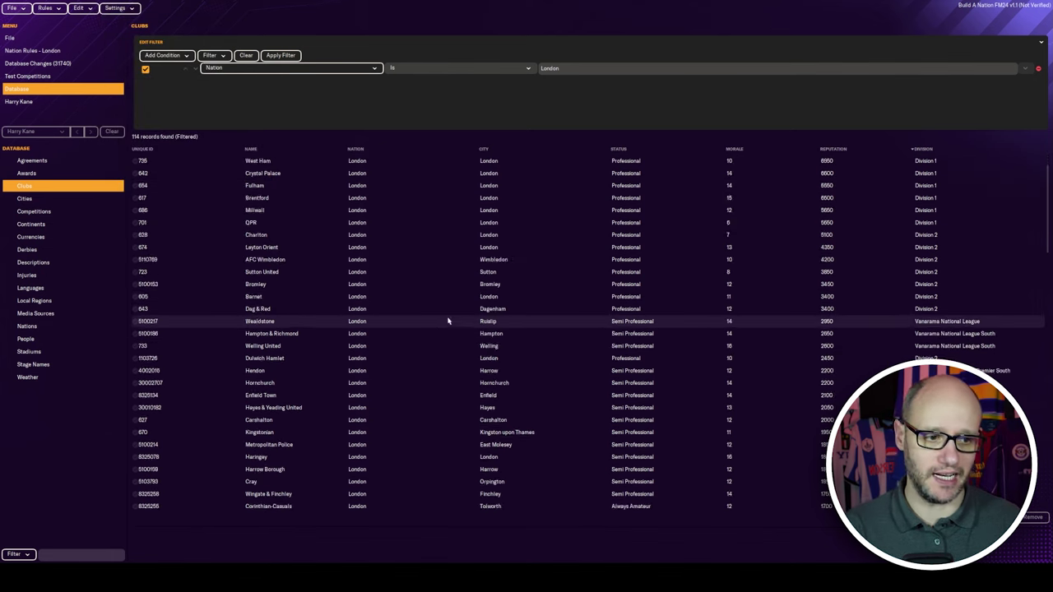
scroll(484, 288, "up", 5)
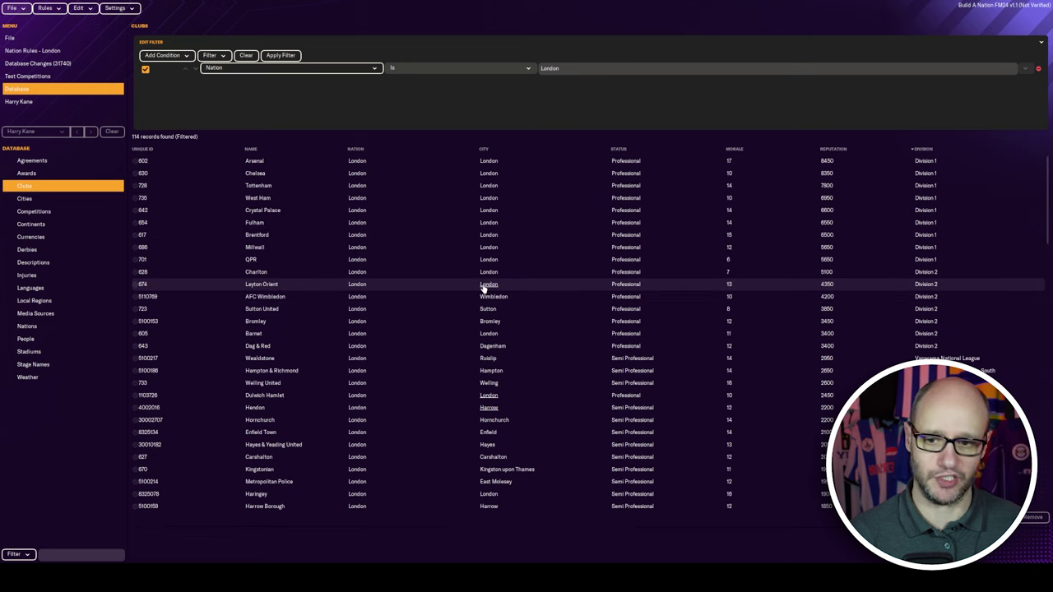
scroll(510, 288, "down", 8)
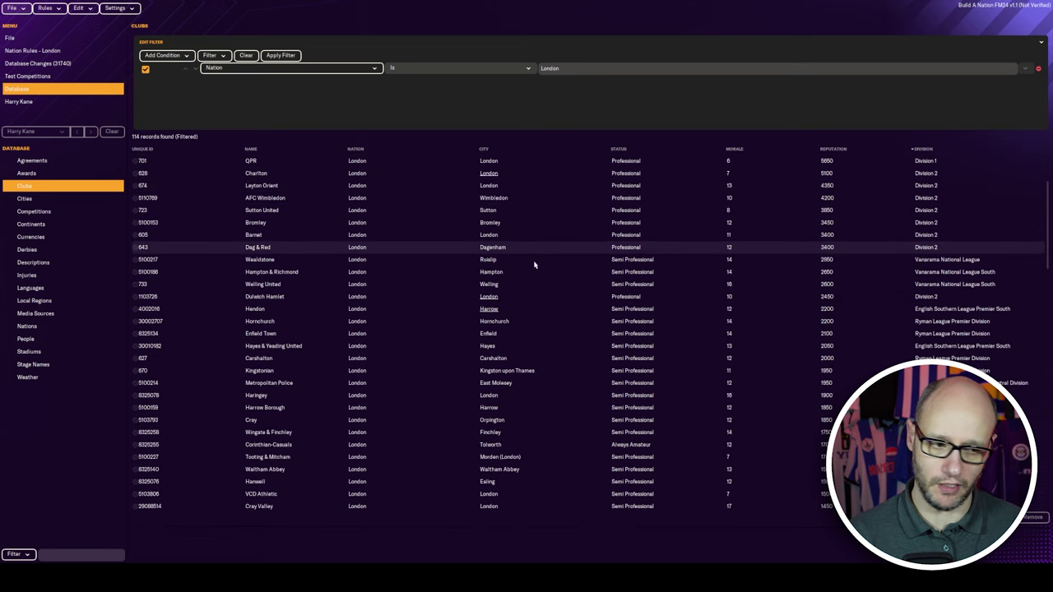
scroll(543, 288, "down", 10)
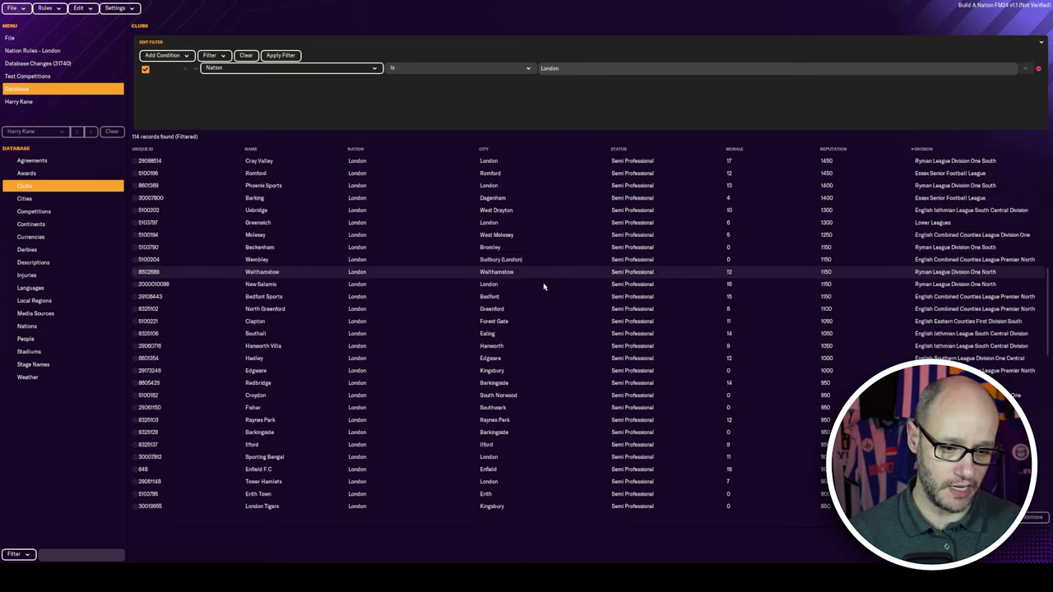
scroll(541, 287, "down", 10)
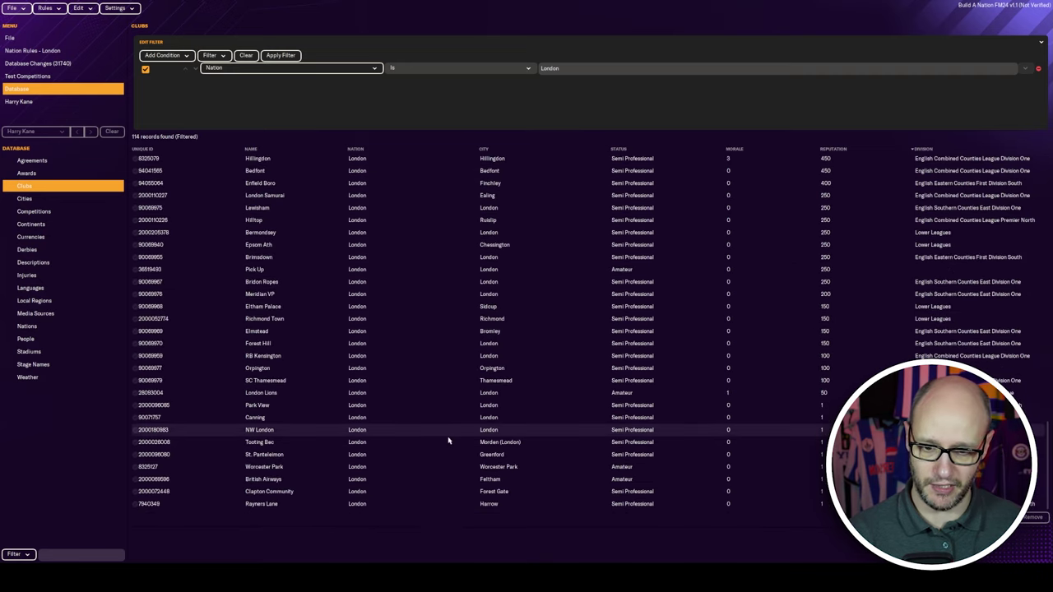
left_click(455, 422)
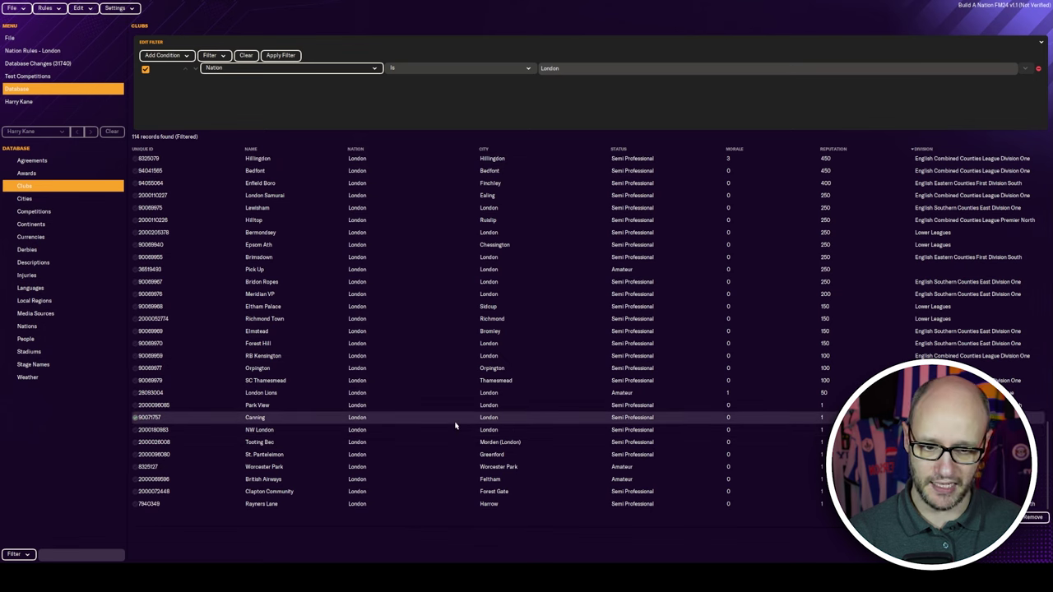
left_click(441, 432)
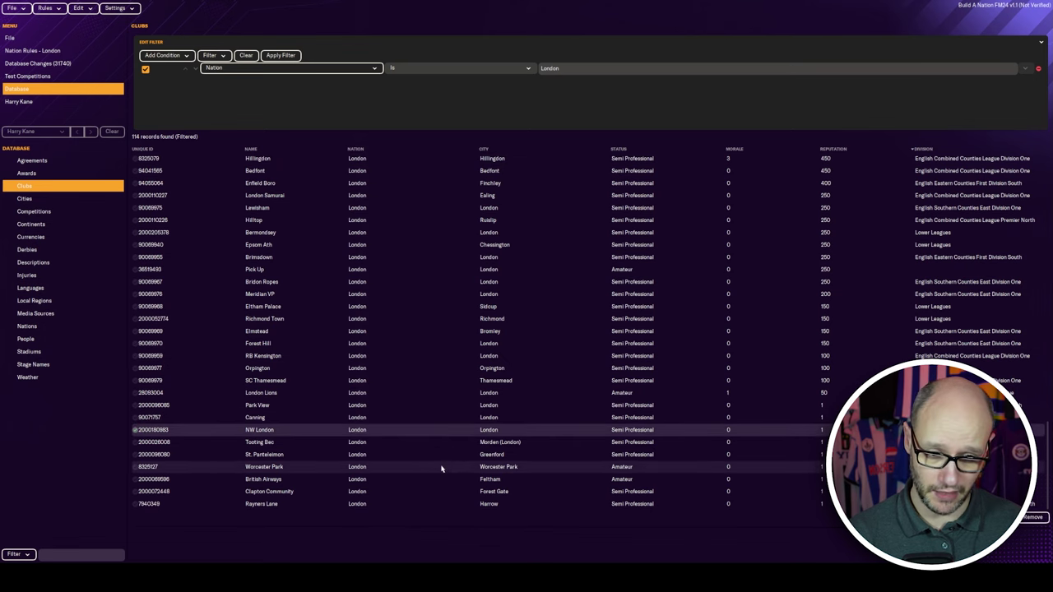
left_click(442, 467)
left_click(431, 271)
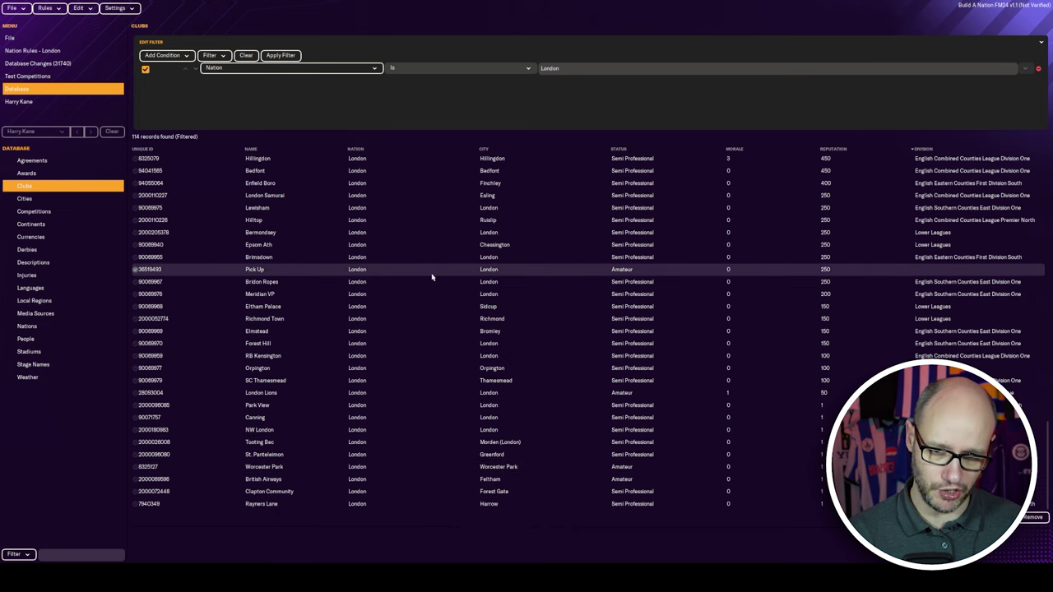
left_click(414, 394)
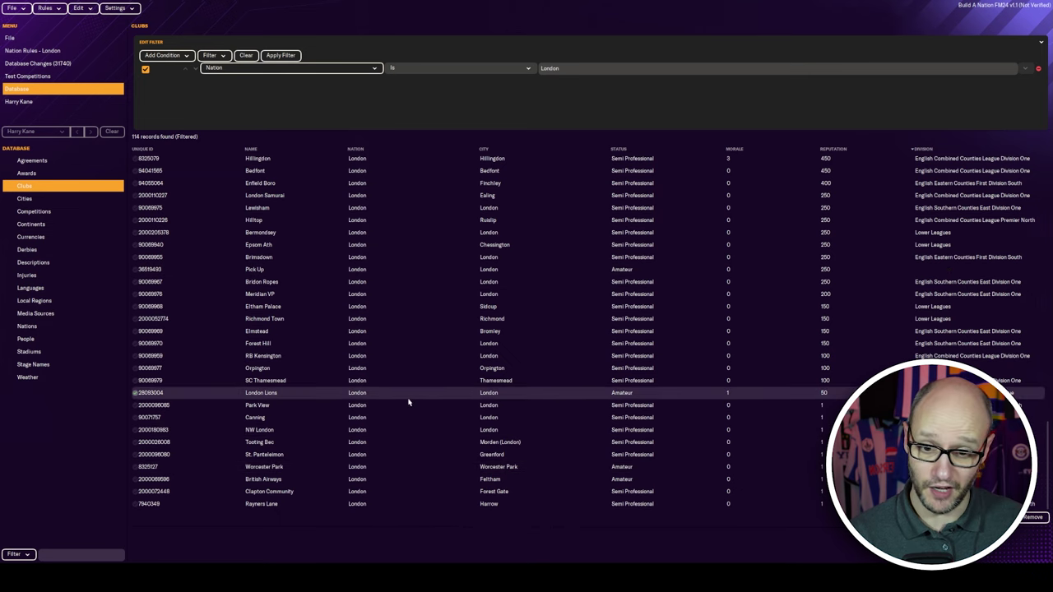
left_click(418, 468)
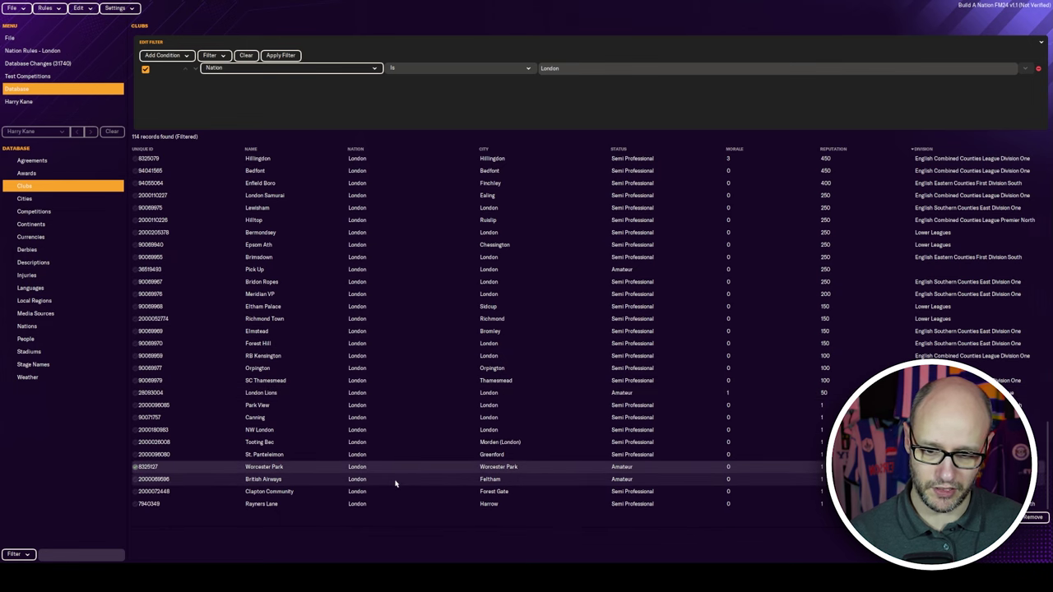
left_click(395, 483)
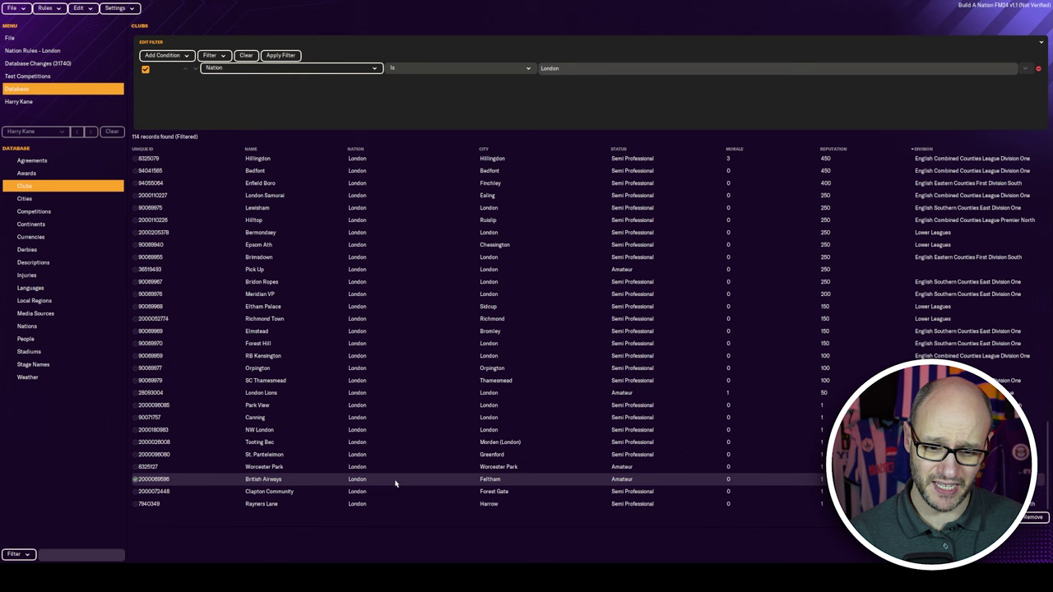
scroll(430, 387, "up", 7)
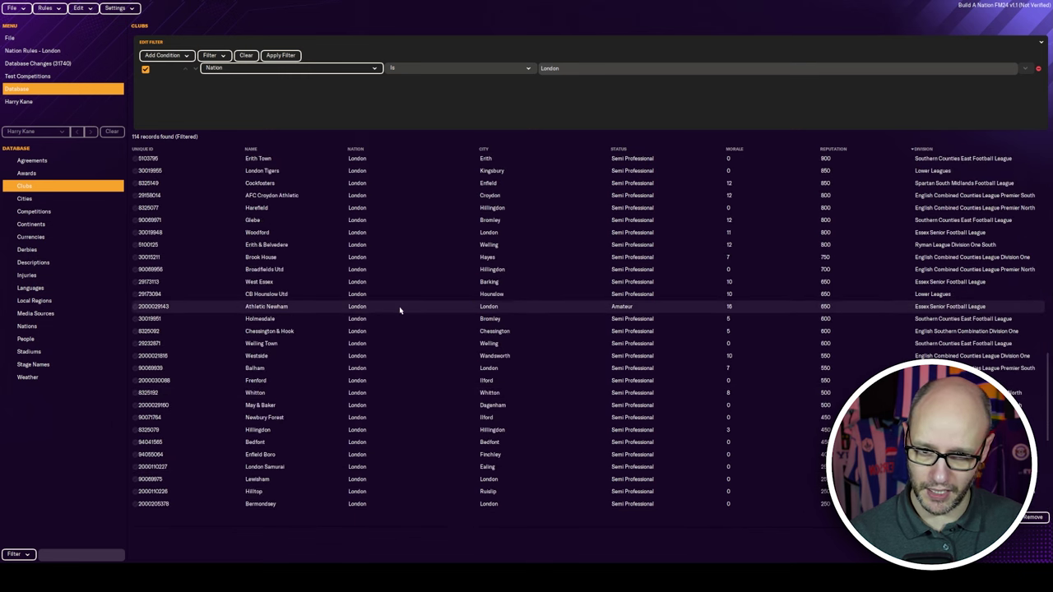
scroll(403, 313, "up", 10)
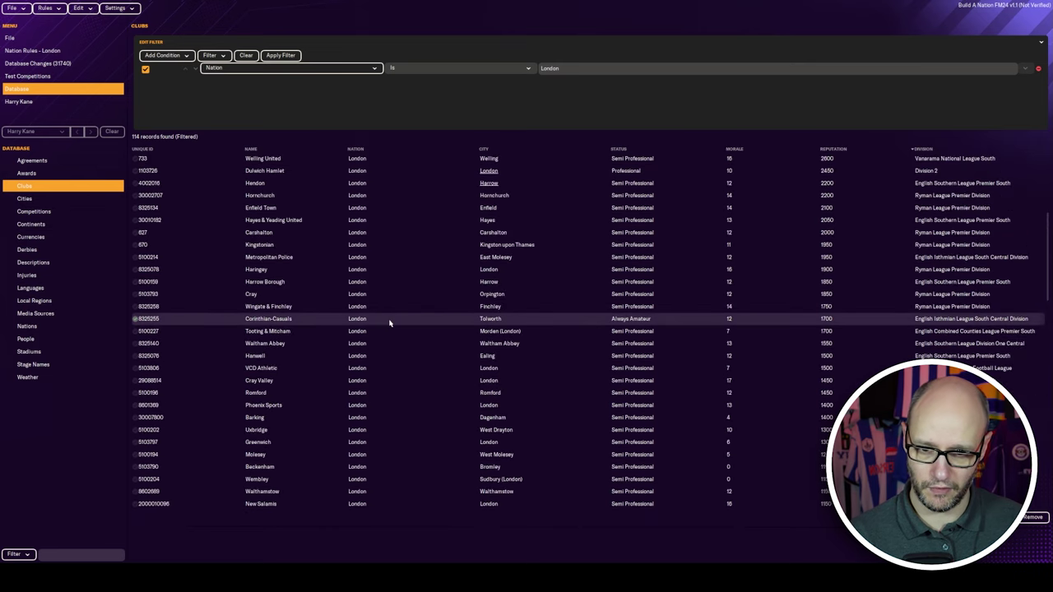
Highlight the 20 highest-reputation London clubs, from Arsenal to Dulwich Hamlet, and compare them with the clubs below.
scroll(443, 362, "up", 6)
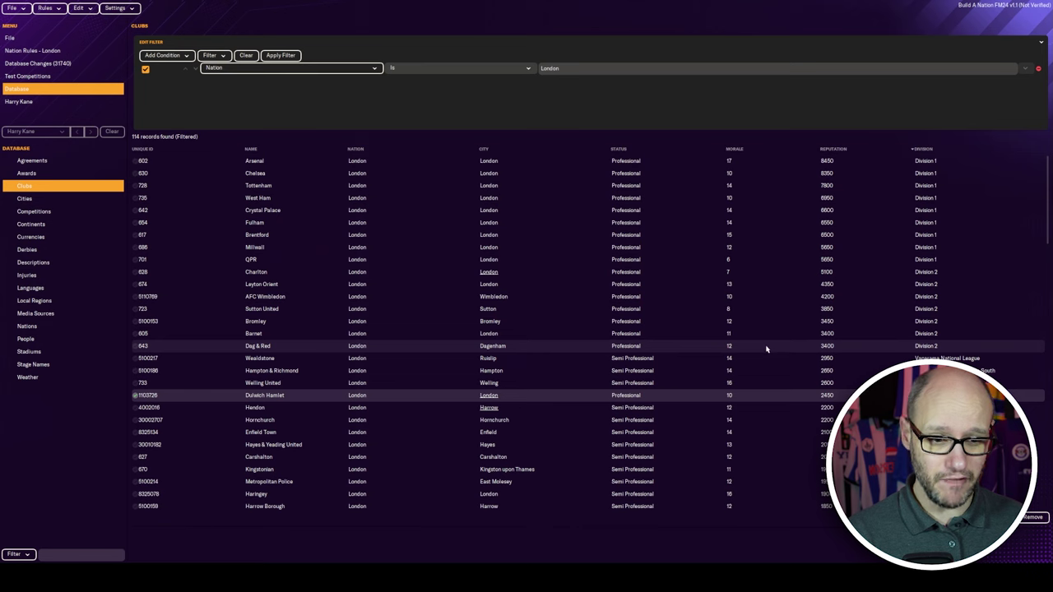
left_click(760, 161)
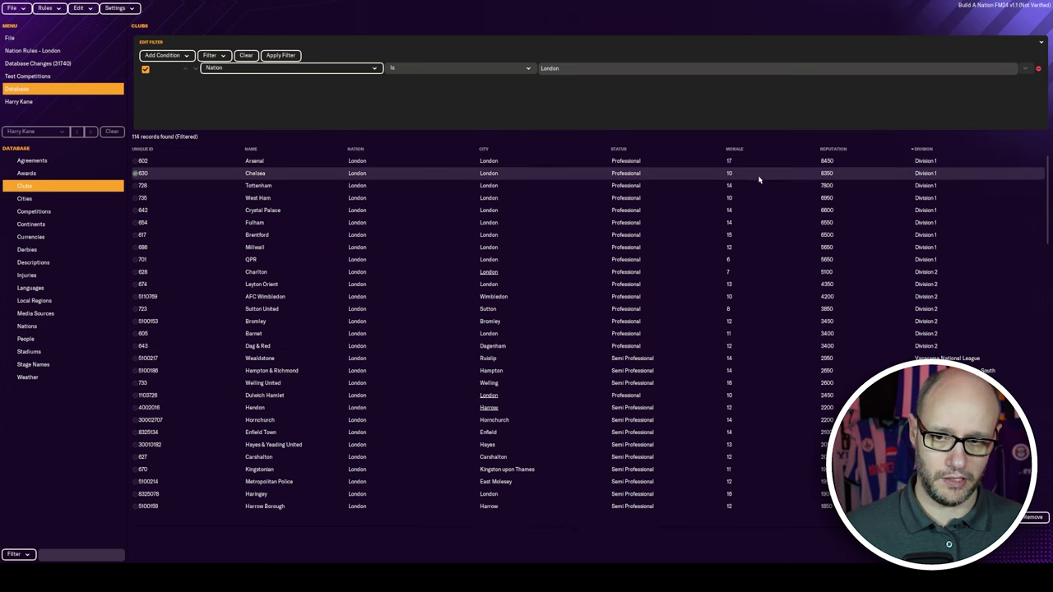
left_click_drag(757, 177, 766, 352)
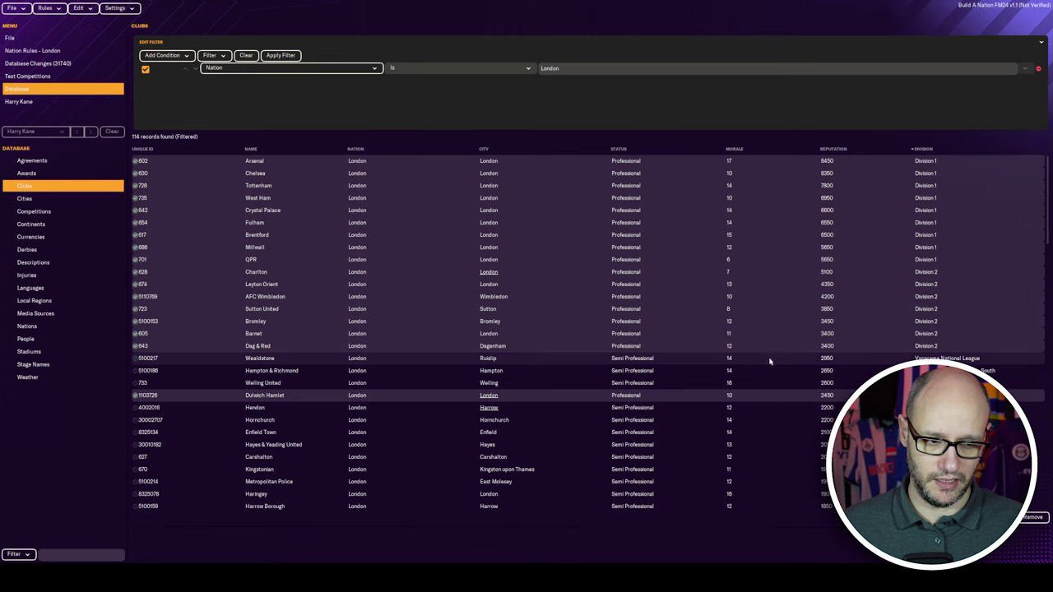
left_click(773, 385, "ctrl")
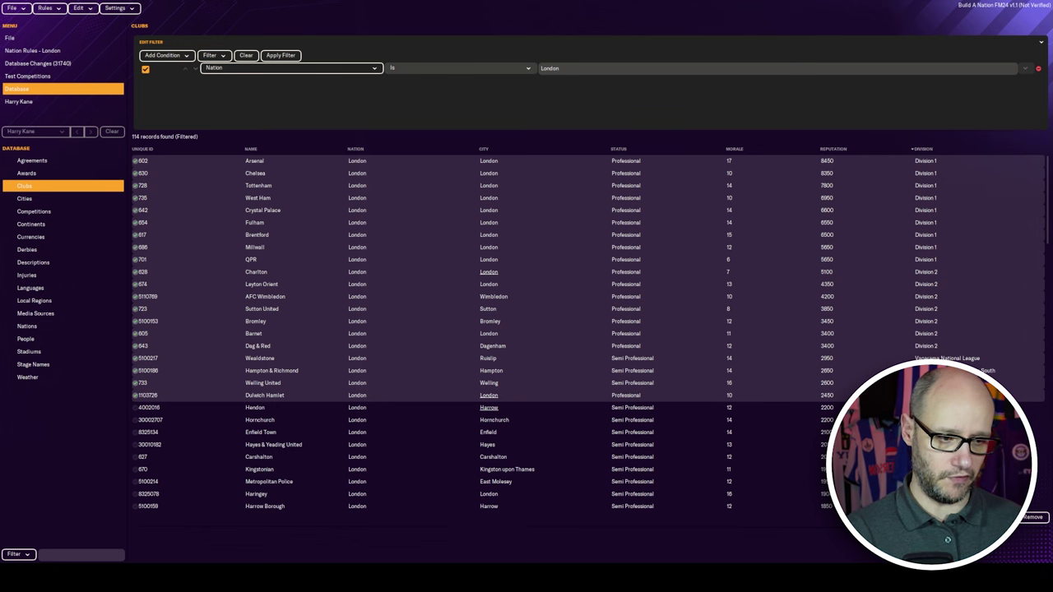
scroll(773, 411, "down", 5)
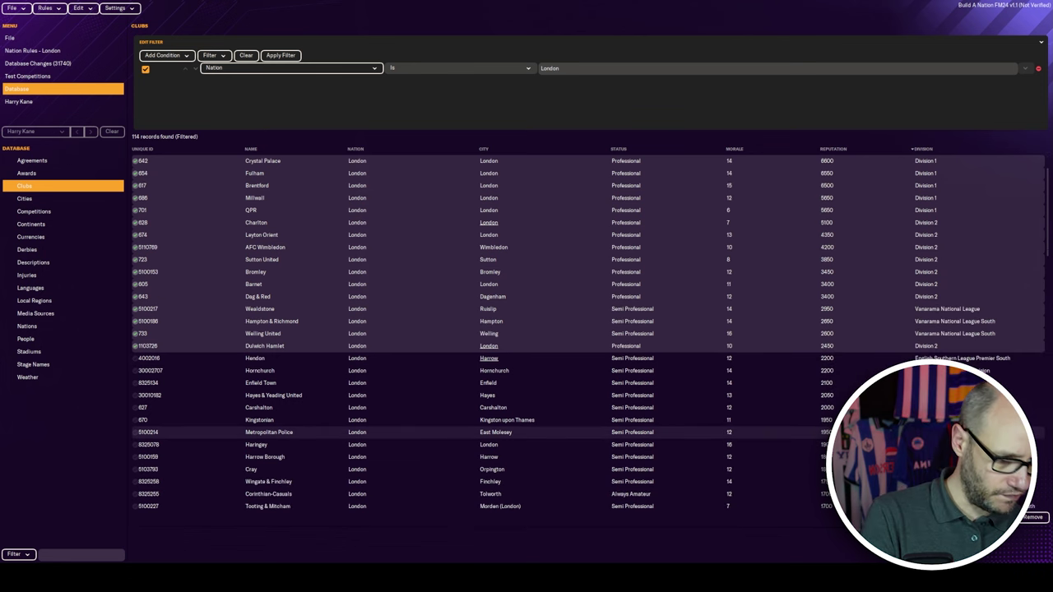
scroll(588, 346, "down", 5)
scroll(589, 346, "up", 6)
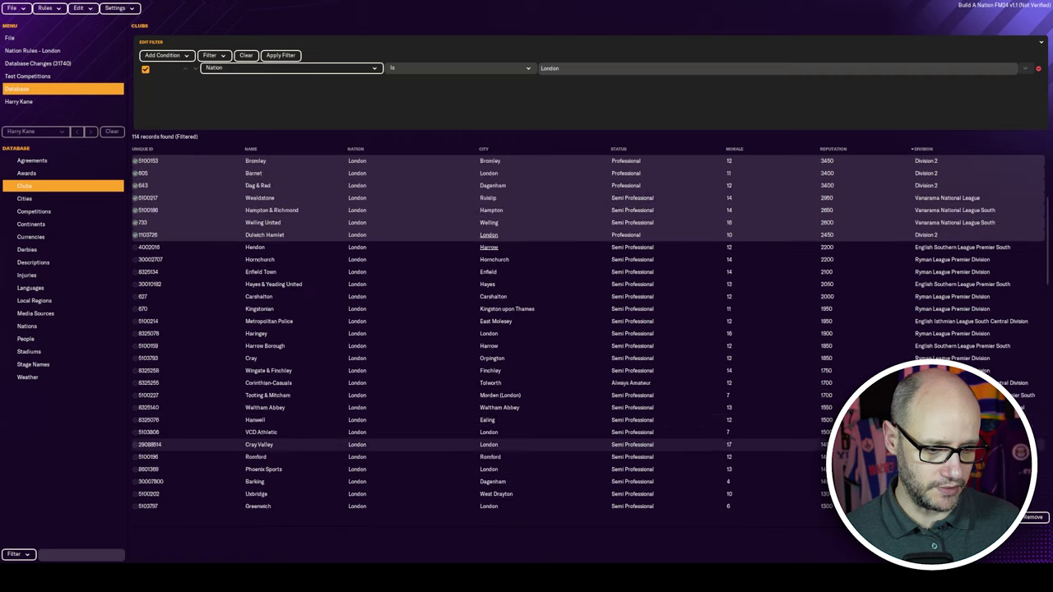
scroll(588, 432, "up", 4)
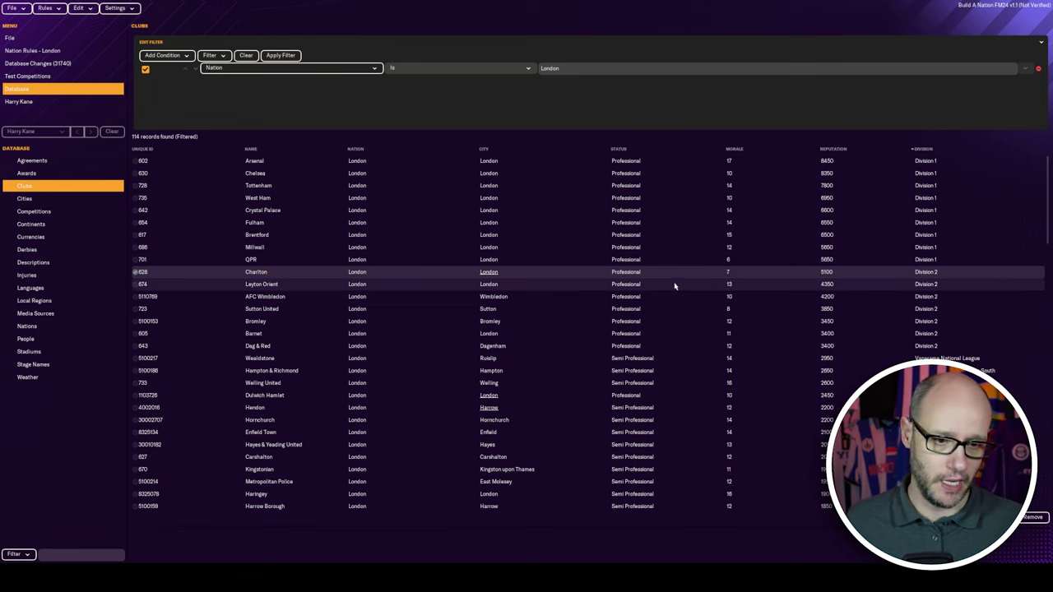
Highlight the clubs from Leyton Orient to Dulwich Hamlet, and check the remaining clubs from Hendon downwards.
left_click(674, 285)
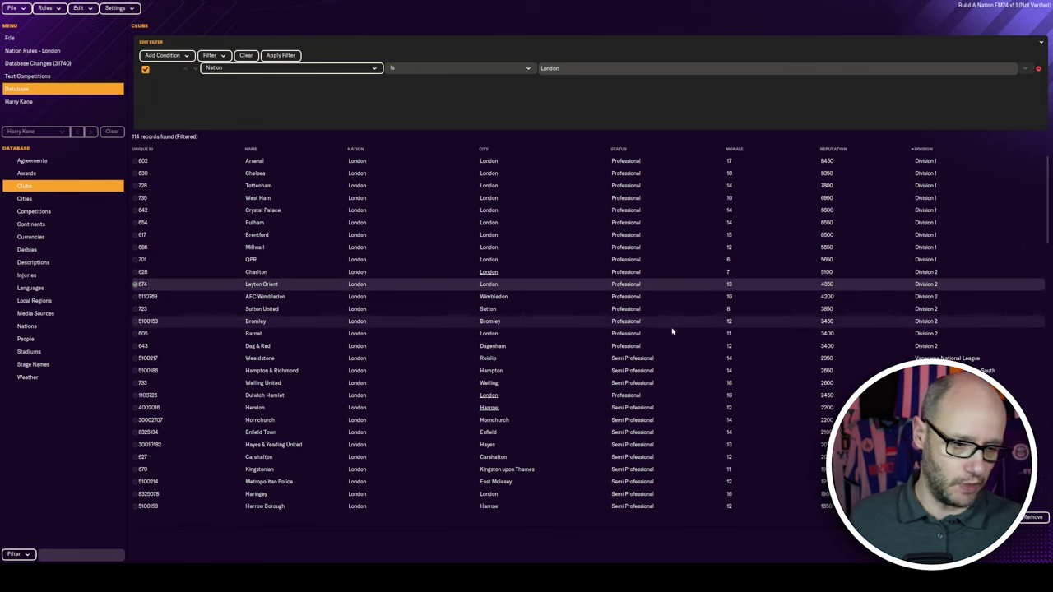
left_click(662, 396, "shift")
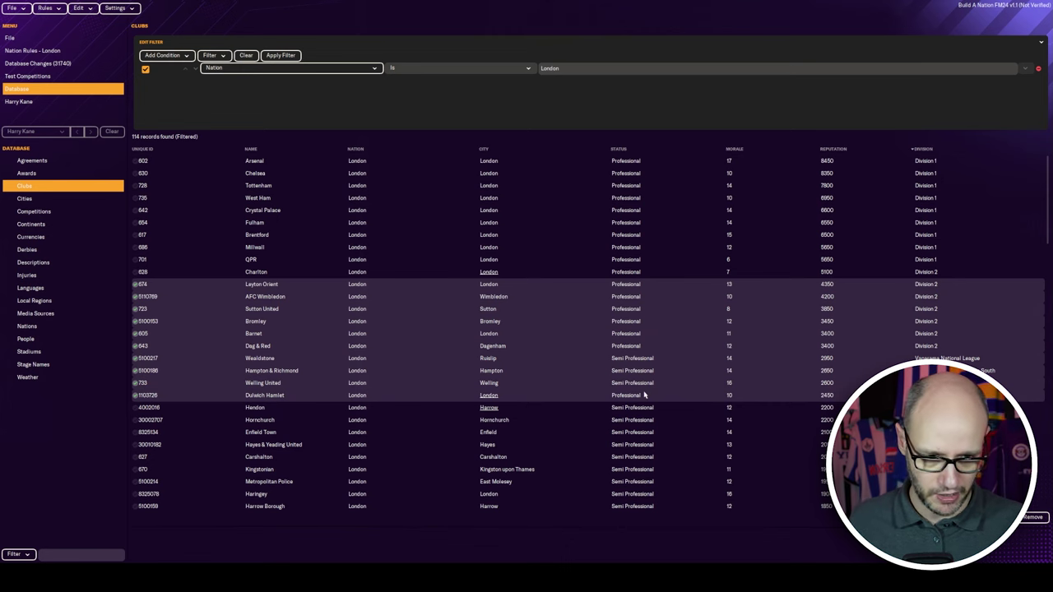
scroll(675, 346, "down", 2)
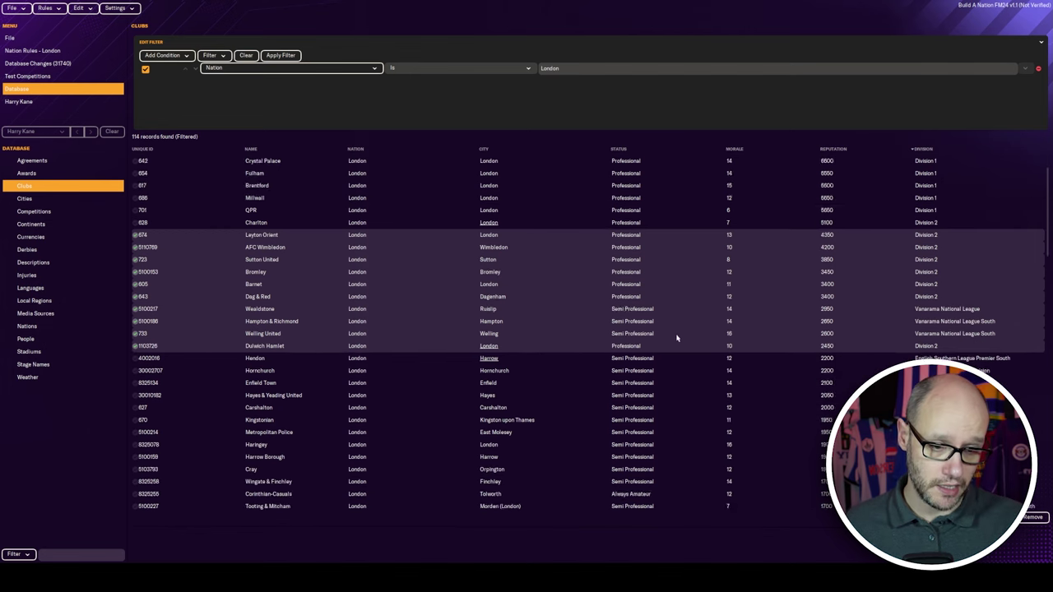
scroll(677, 338, "down", 2)
left_click(665, 298)
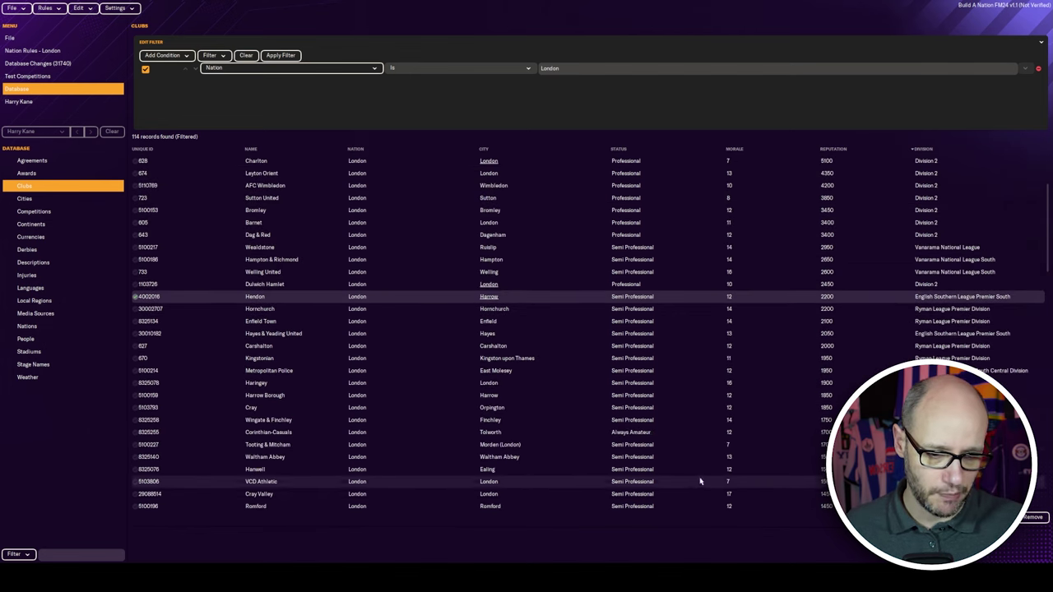
scroll(683, 409, "down", 3)
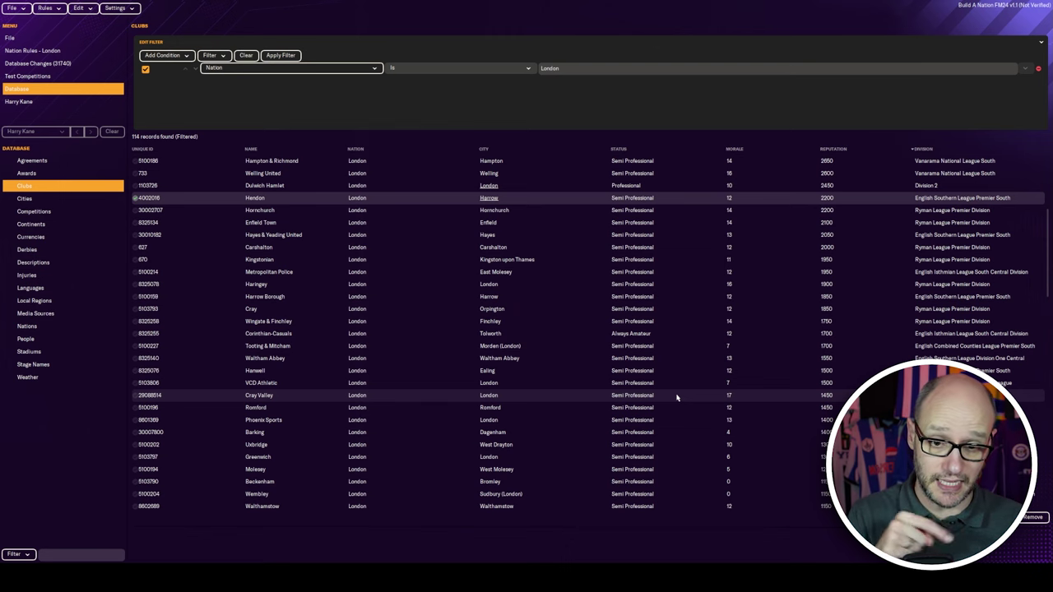
scroll(679, 393, "up", 6)
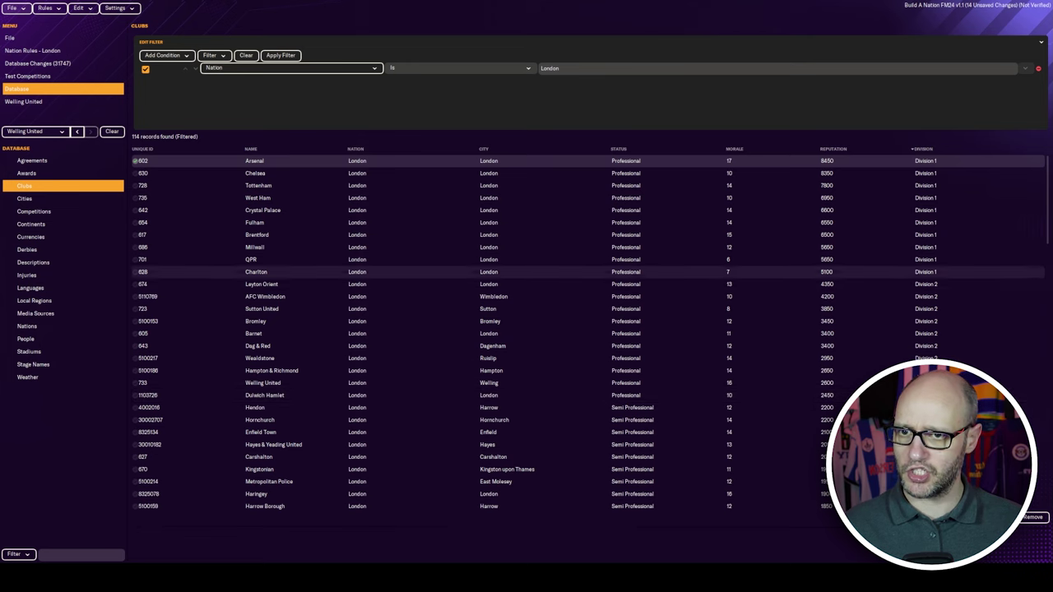
In the London nation rules, set Division 1's minimum and maximum number of teams to 10.
left_click(59, 53)
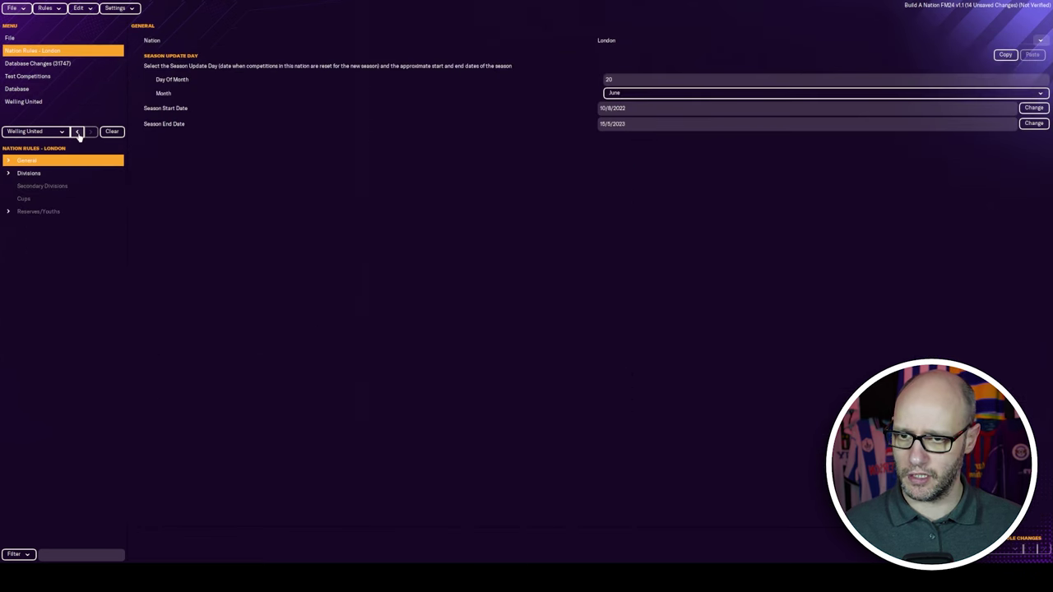
left_click(9, 176)
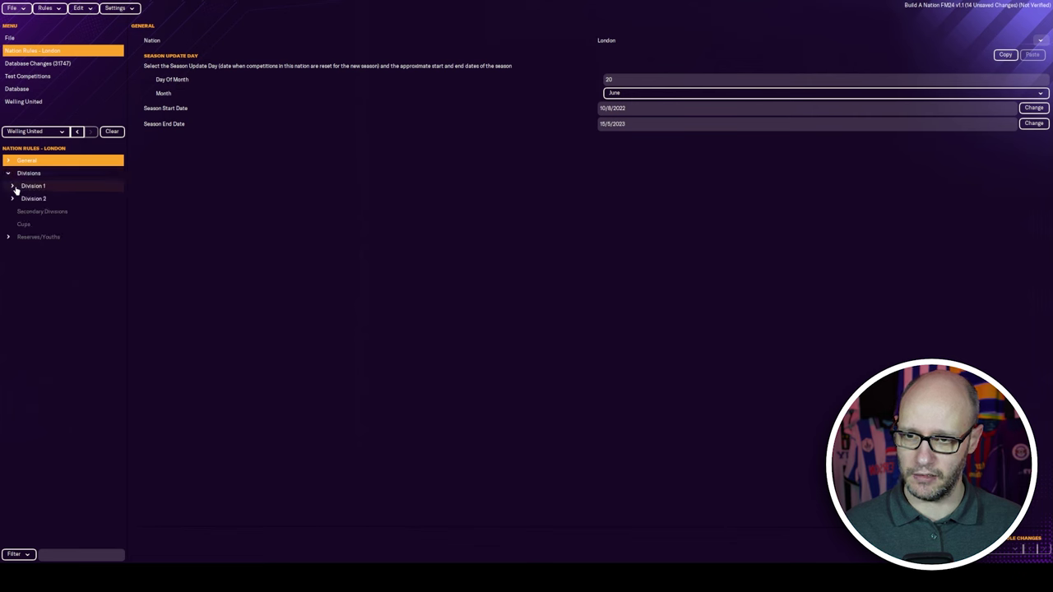
left_click(18, 164)
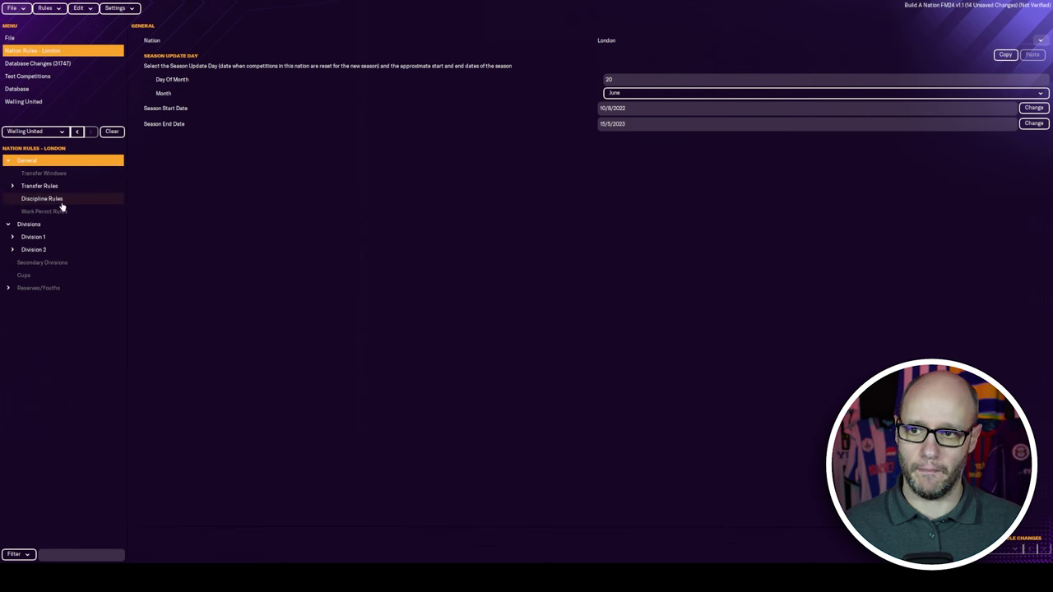
left_click(46, 9)
left_click(46, 8)
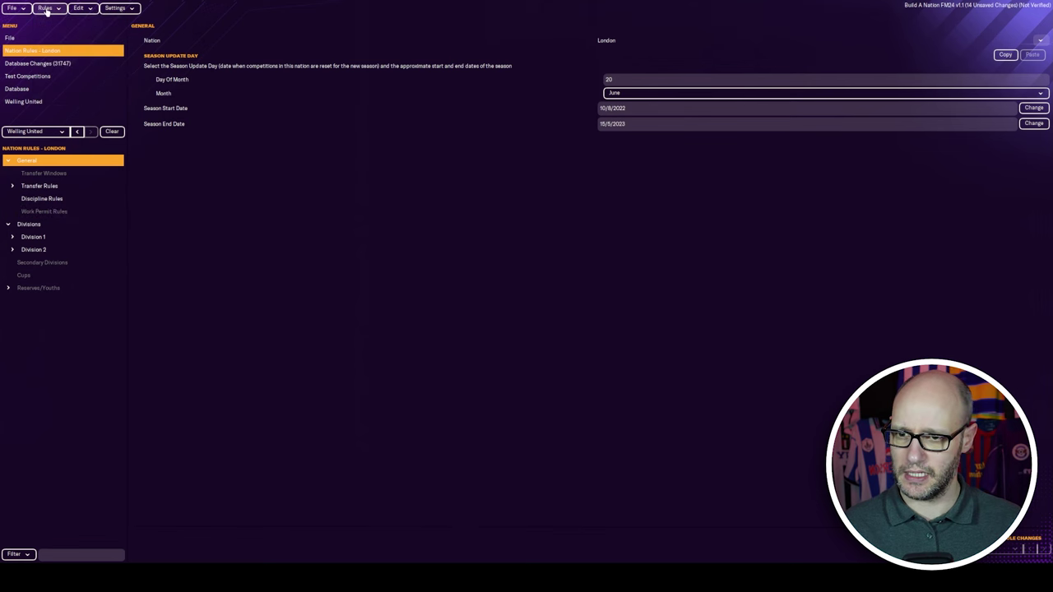
left_click(33, 236)
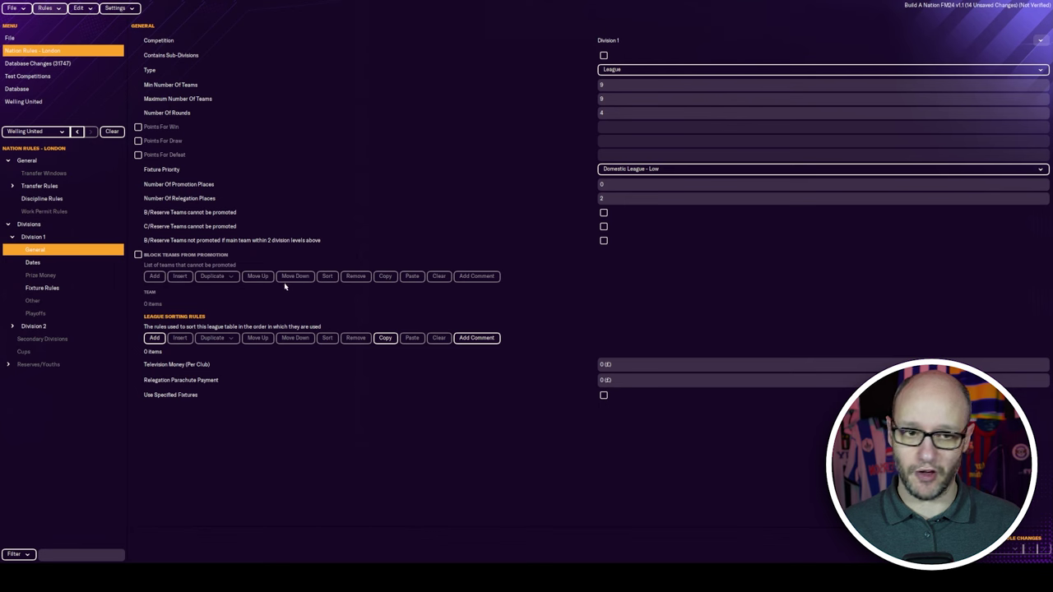
left_click(610, 86)
type("10")
key("Tab")
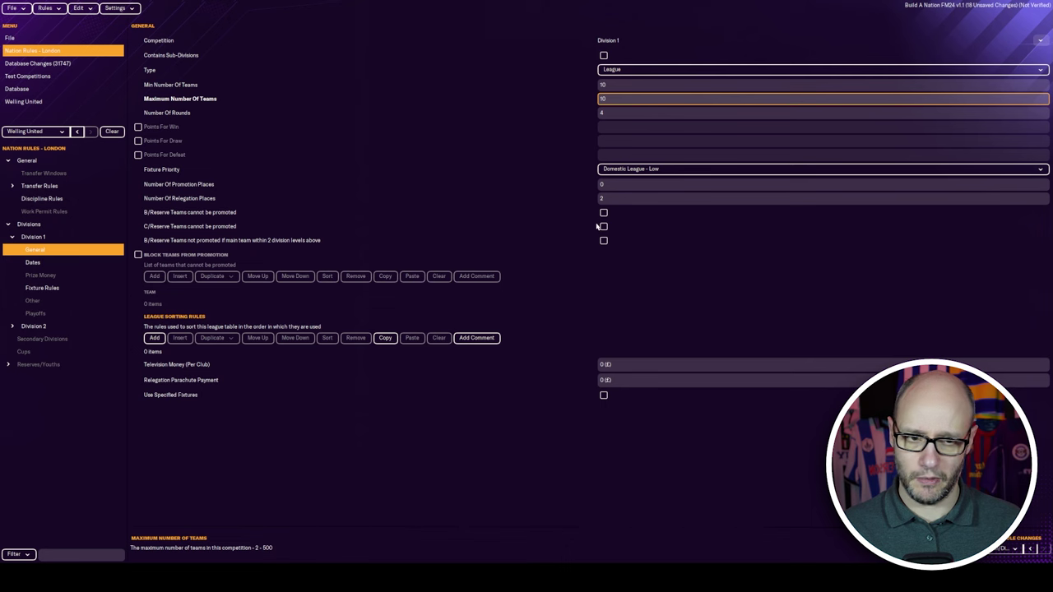
Award 3 points for a win and 1 point for a draw in Division 1, and check the fixture priority options.
left_click(137, 127)
left_click(137, 141)
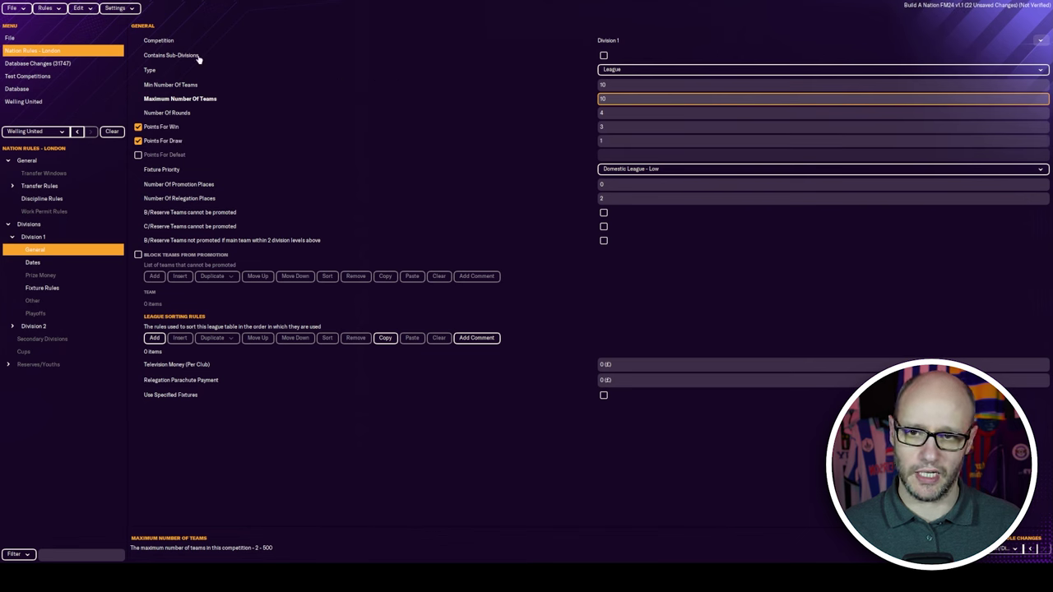
left_click(651, 168)
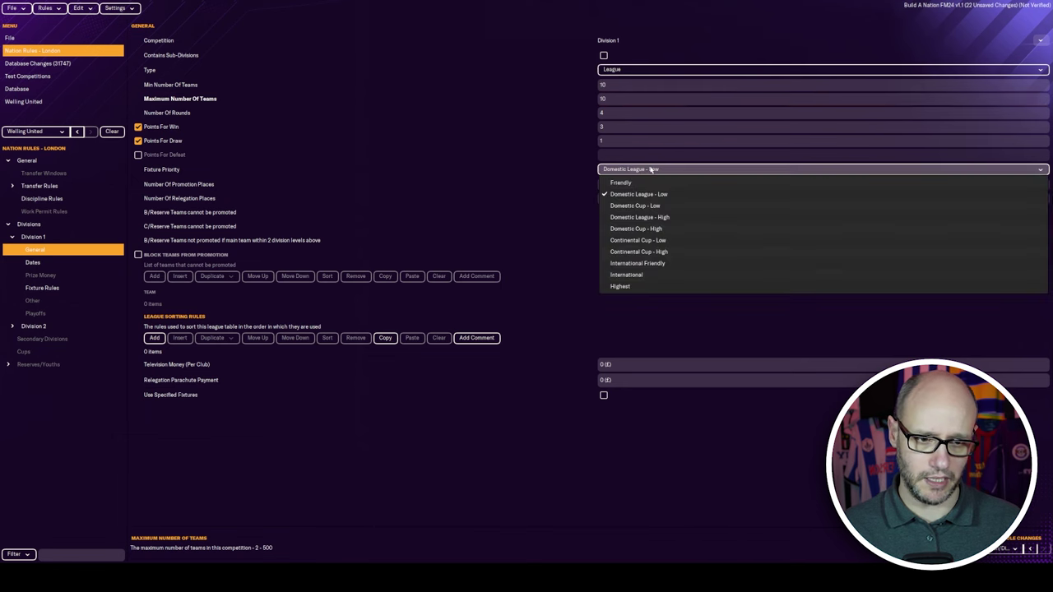
left_click(651, 168)
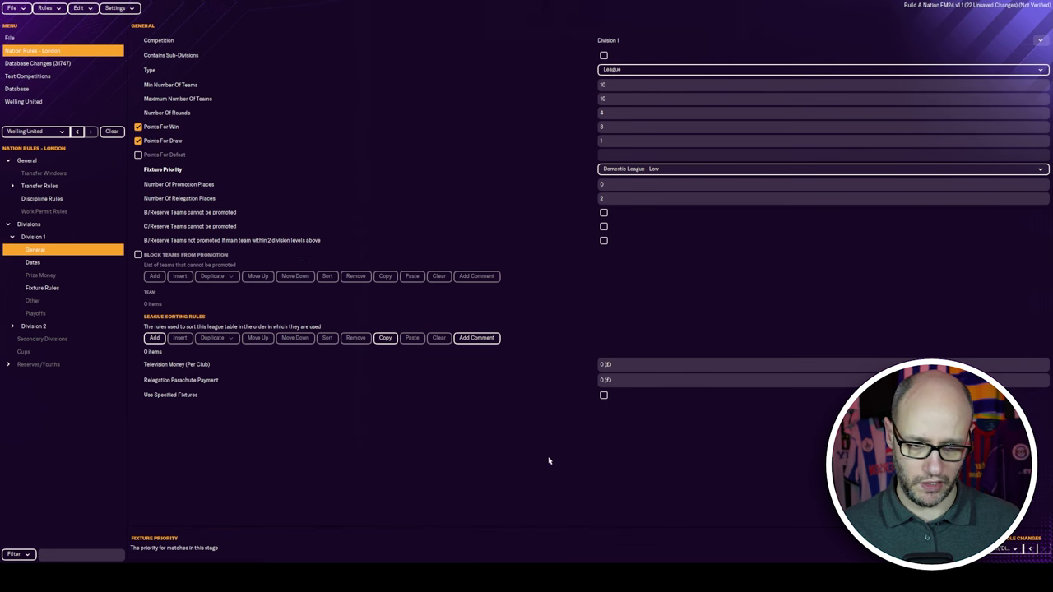
Review Division 1's dates and fixture rules, including the match day and the substitution rule options.
left_click(70, 263)
left_click(65, 290)
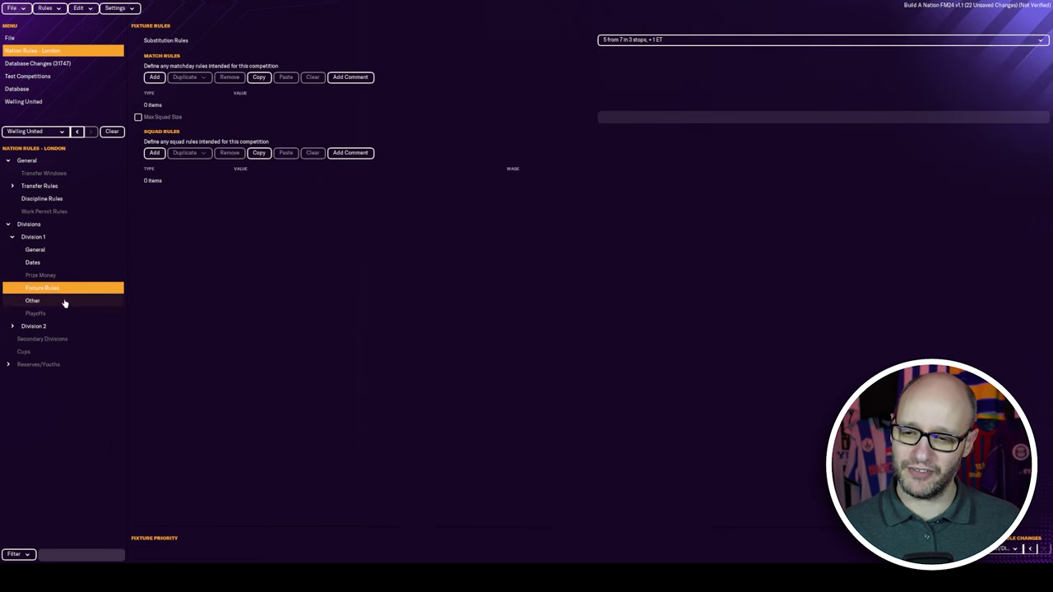
left_click(60, 251)
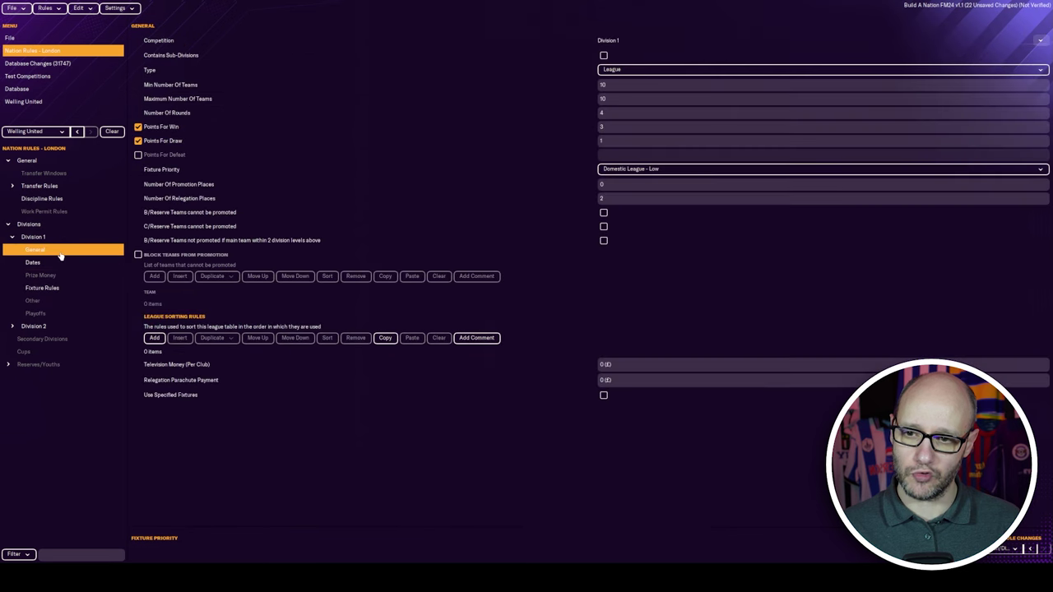
left_click(59, 262)
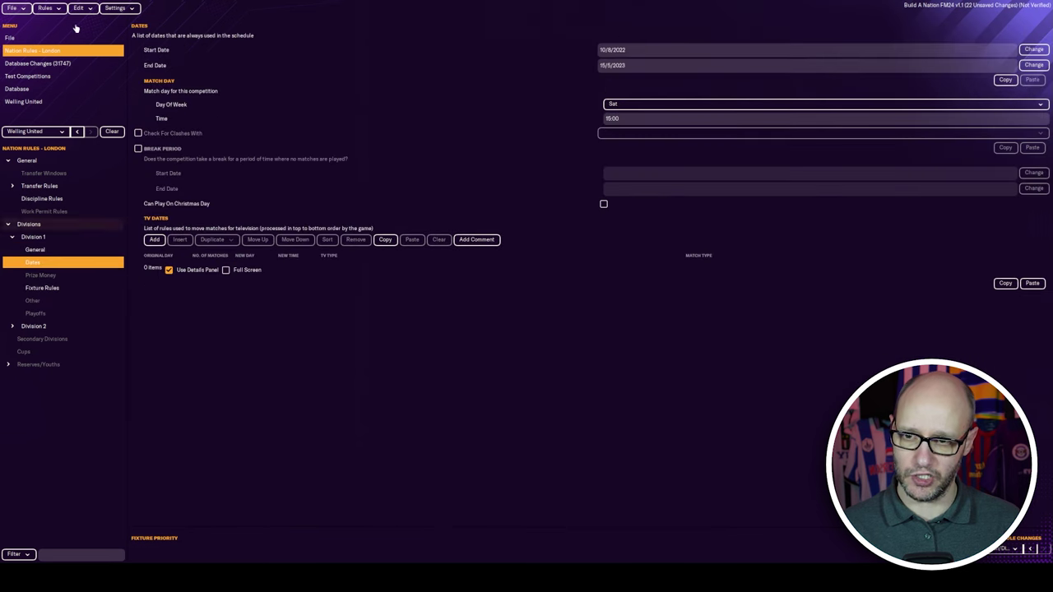
left_click(52, 9)
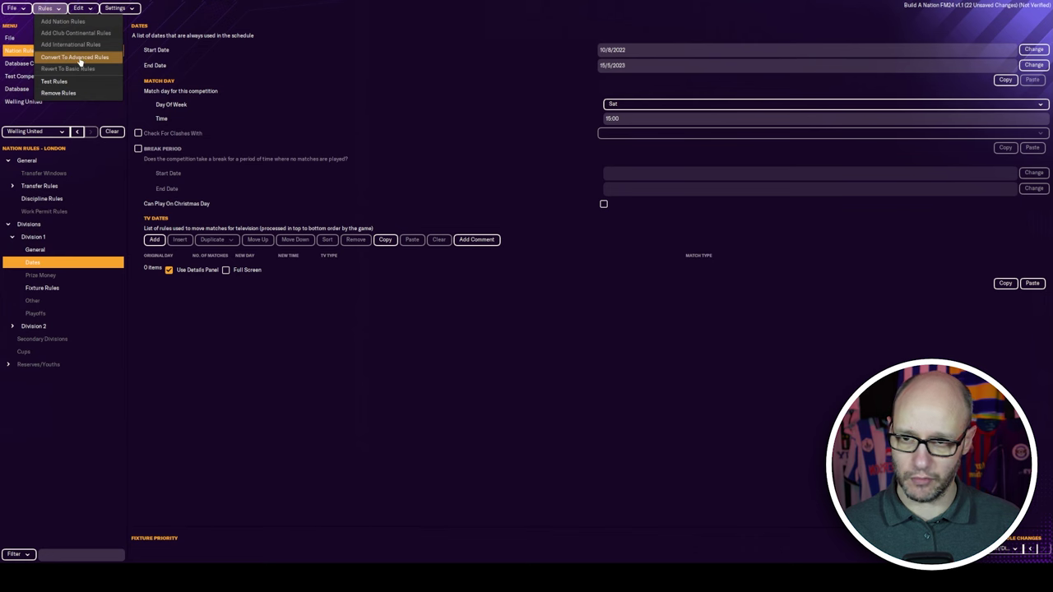
left_click(75, 288)
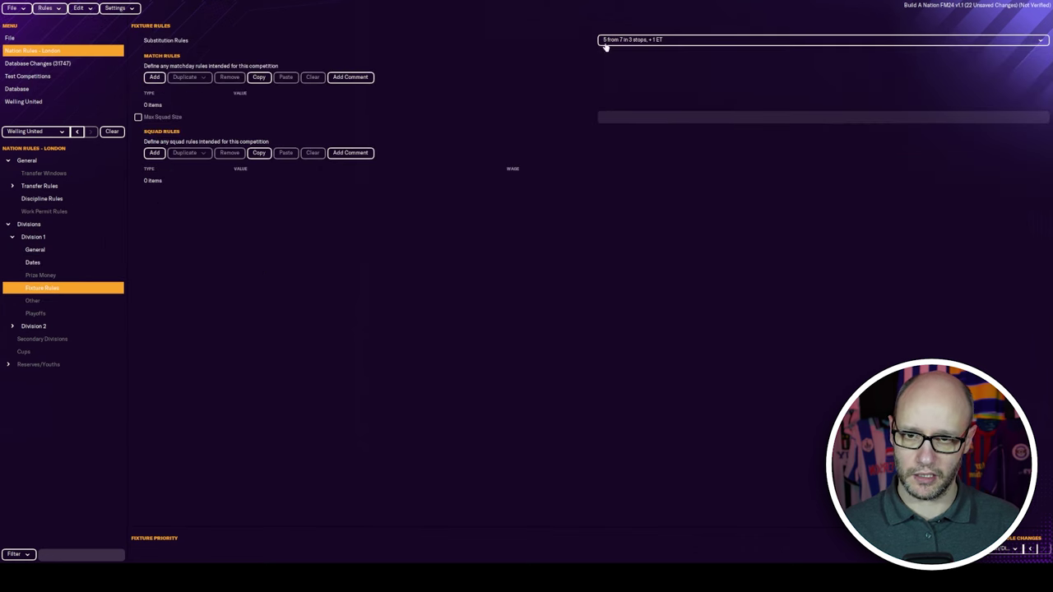
left_click(607, 41)
left_click(409, 315)
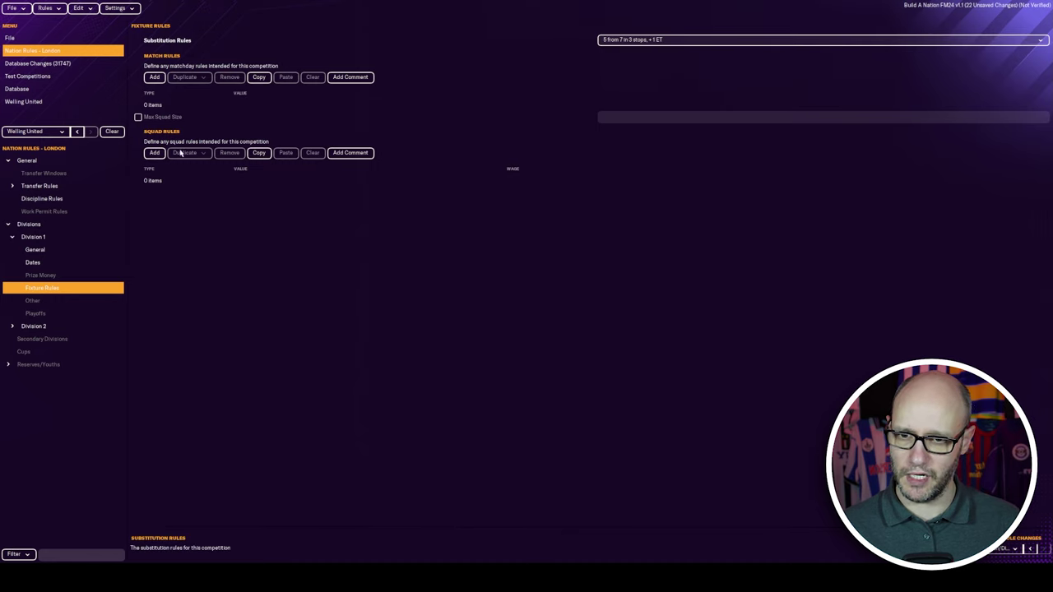
Try adding a Division 1 squad rule of the type Minimum Of U18 Players In Squad.
left_click(154, 153)
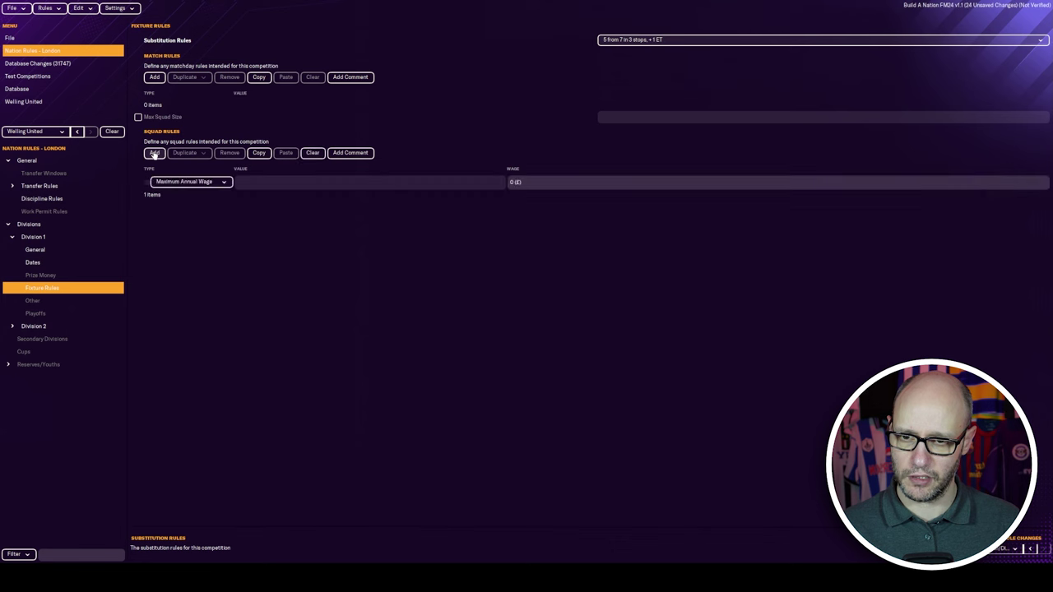
left_click(191, 182)
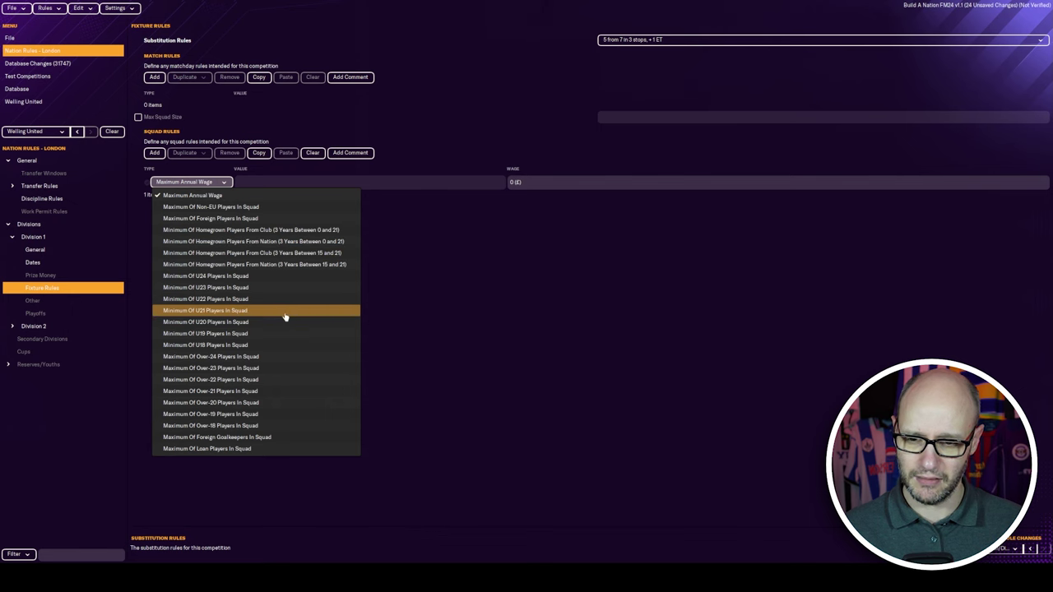
left_click(285, 346)
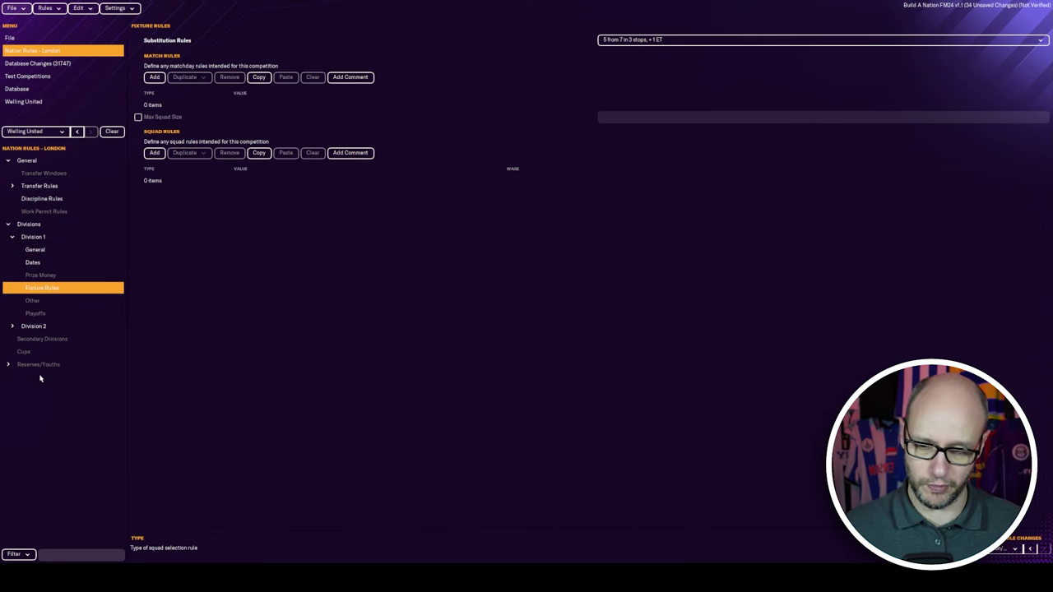
Look through Division 1's playoff, points deduction, general, date and prize money settings.
left_click(43, 314)
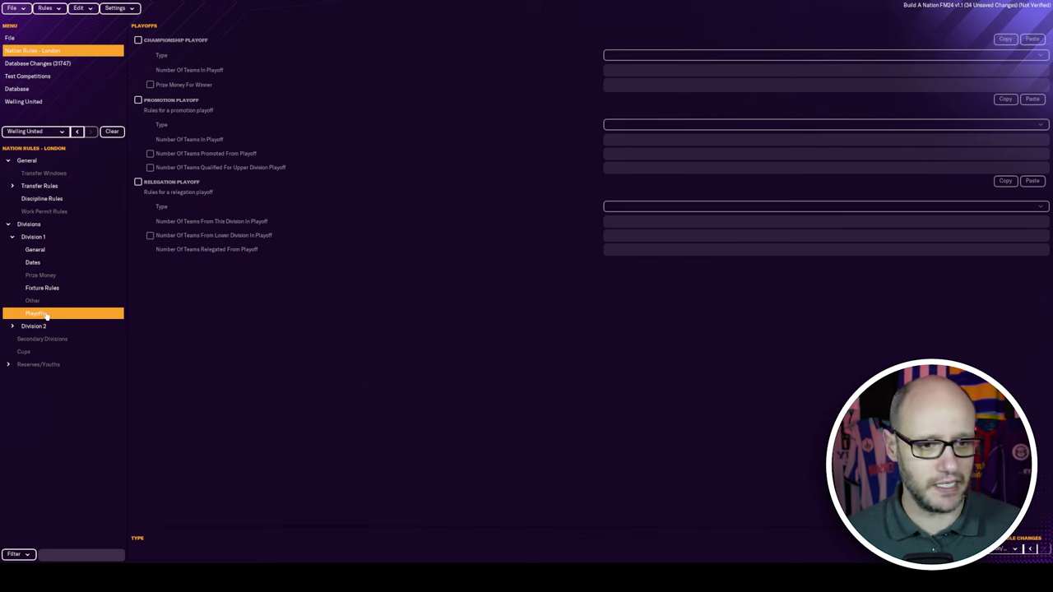
left_click(43, 289)
left_click(32, 301)
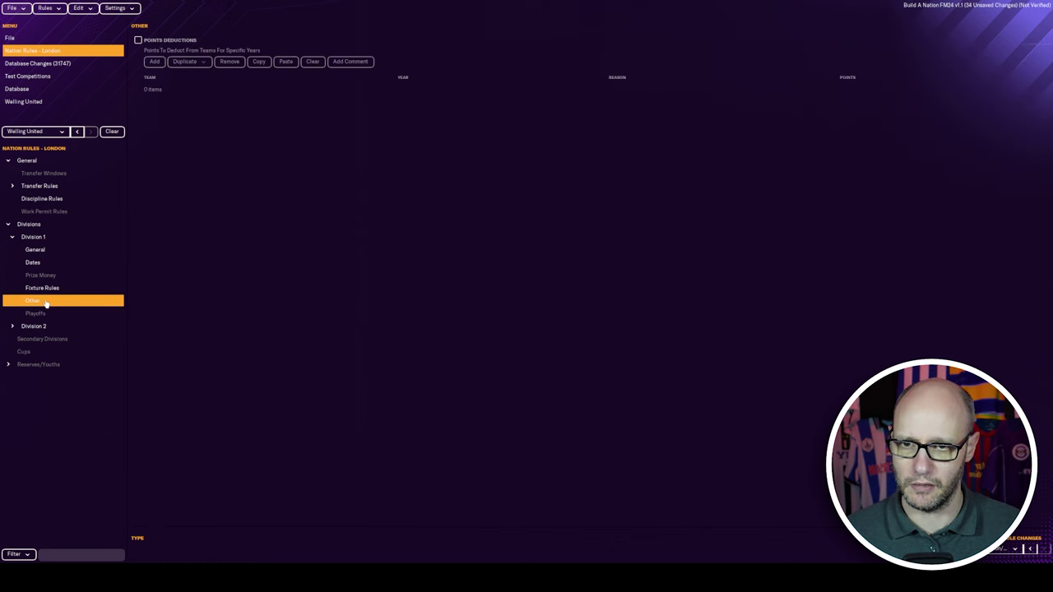
left_click(37, 250)
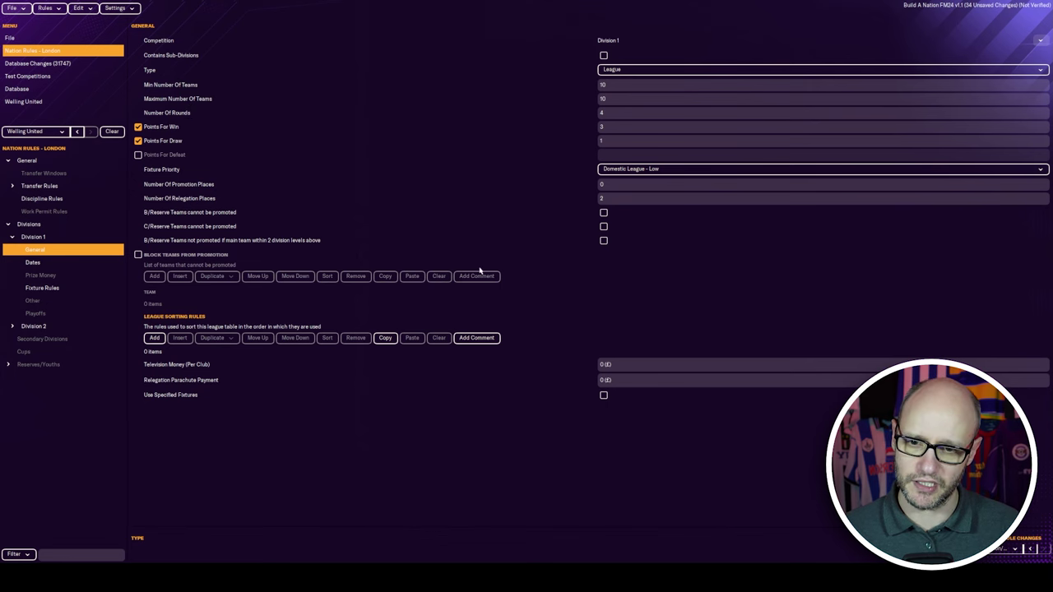
left_click(47, 10)
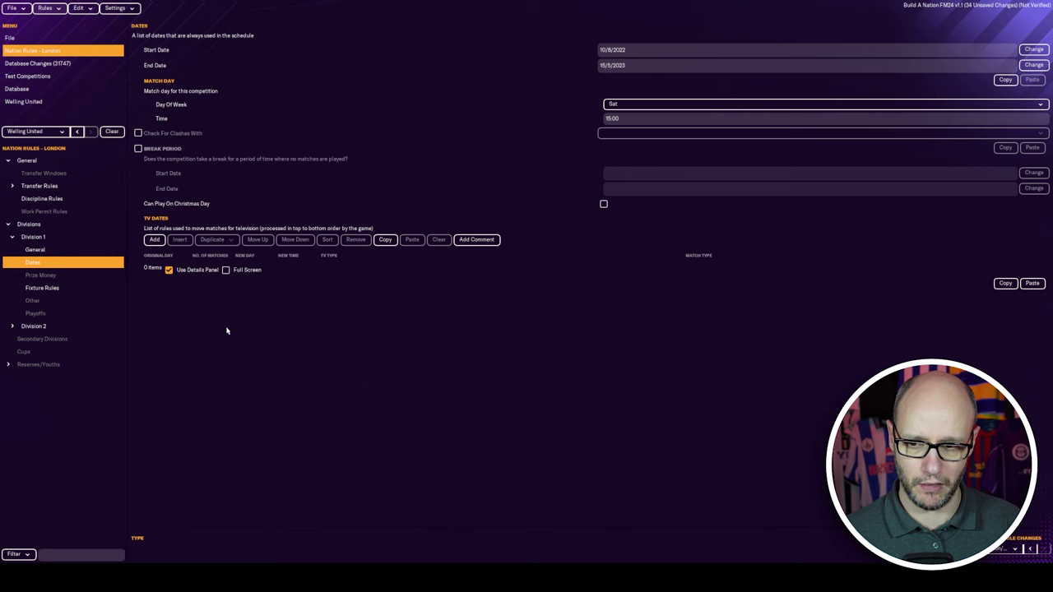
left_click(99, 252)
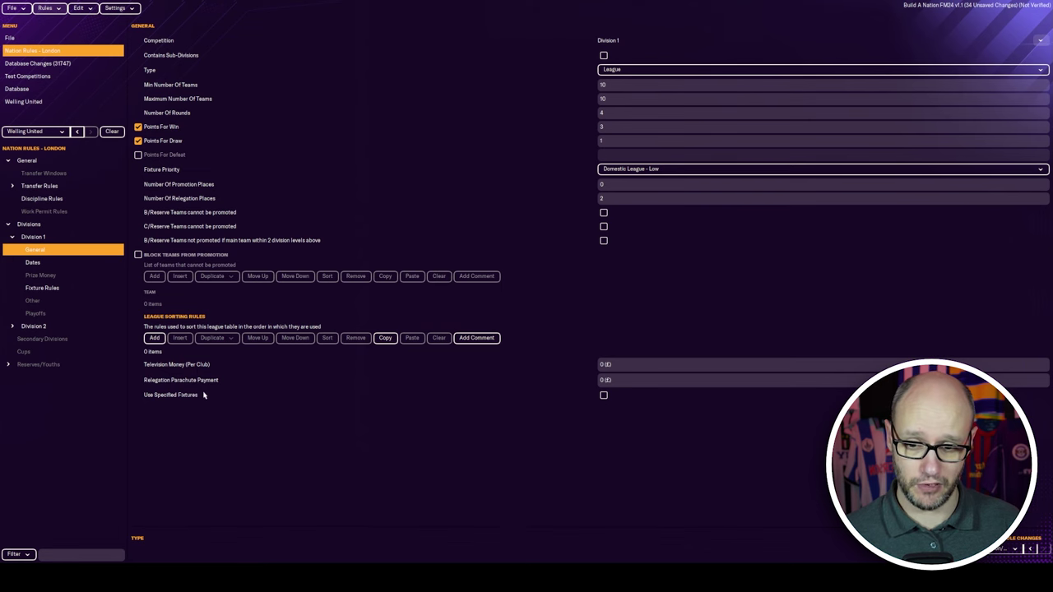
left_click(33, 262)
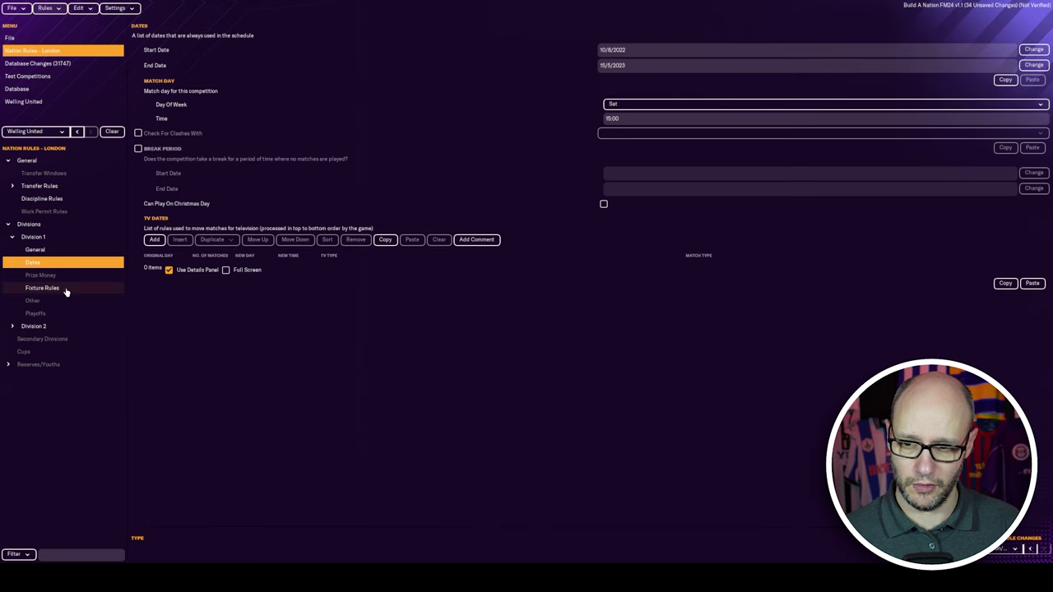
left_click(63, 277)
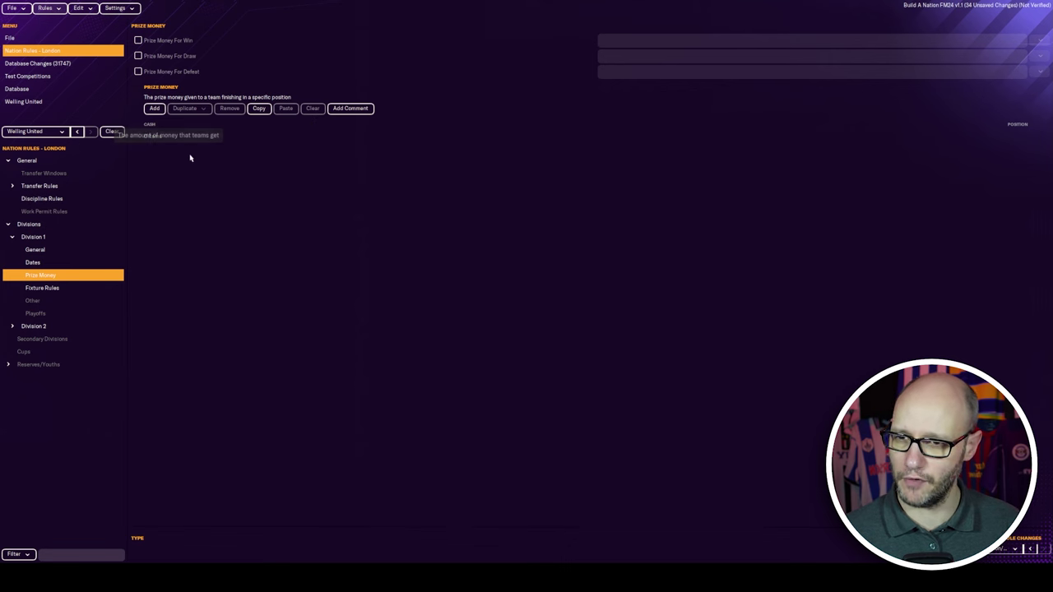
Try to convert the London nation rules to advanced rules.
left_click(47, 10)
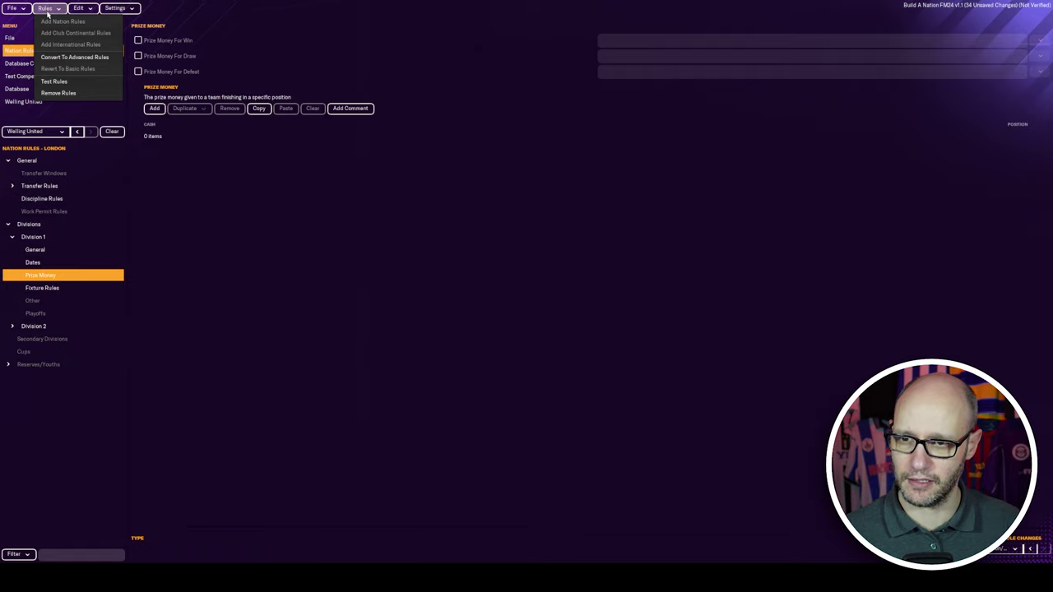
left_click(74, 57)
left_click(559, 320)
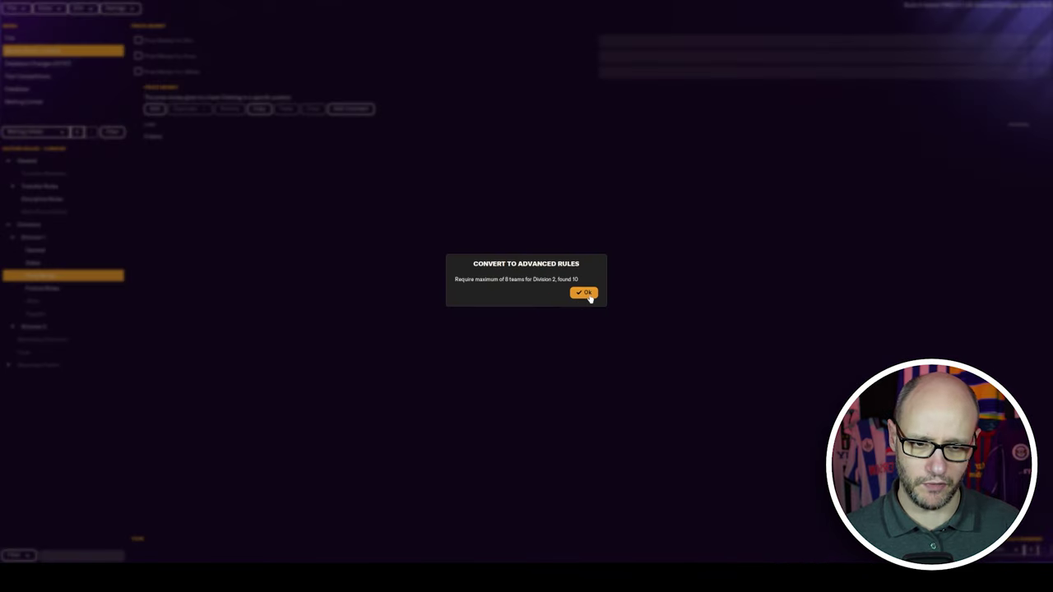
left_click(585, 294)
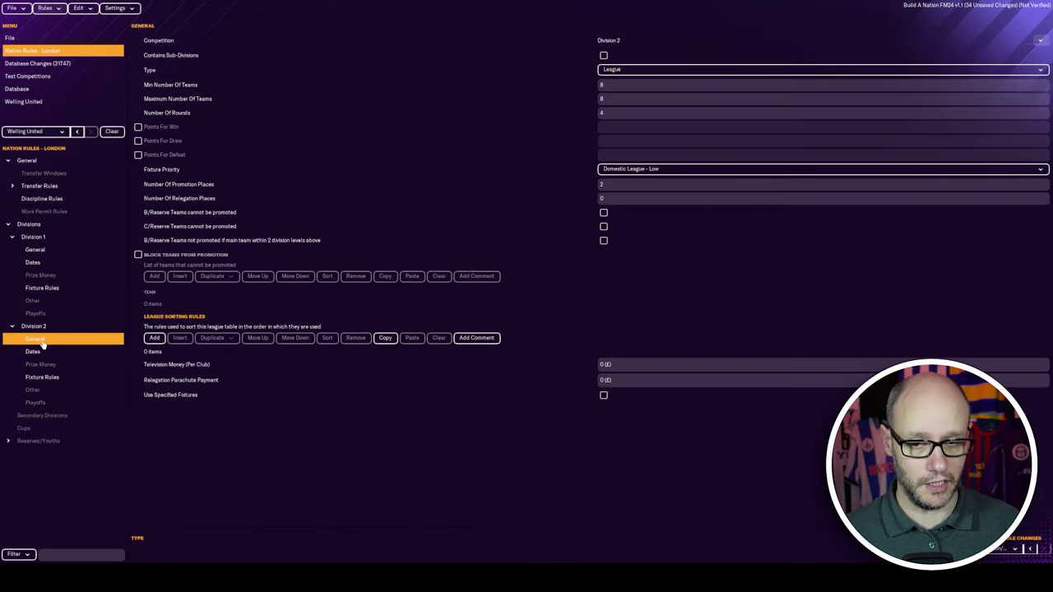
Set Division 2's minimum and maximum number of teams to 10, with 3 points for a win and 1 for a draw.
left_click(614, 99)
left_click(138, 127)
left_click(138, 141)
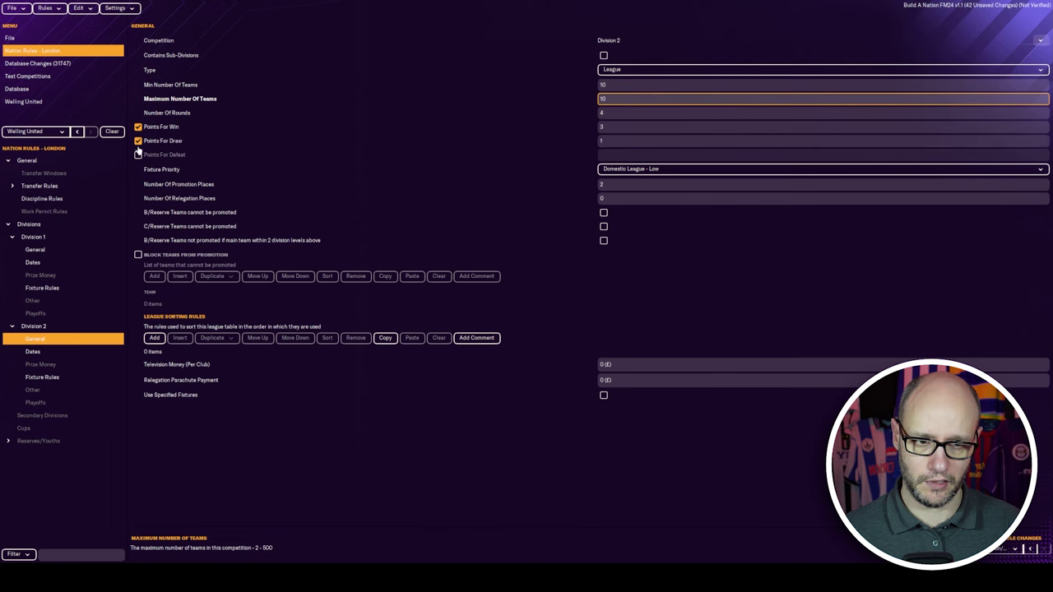
Convert the nation rules to advanced rules and confirm the conversion.
left_click(48, 7)
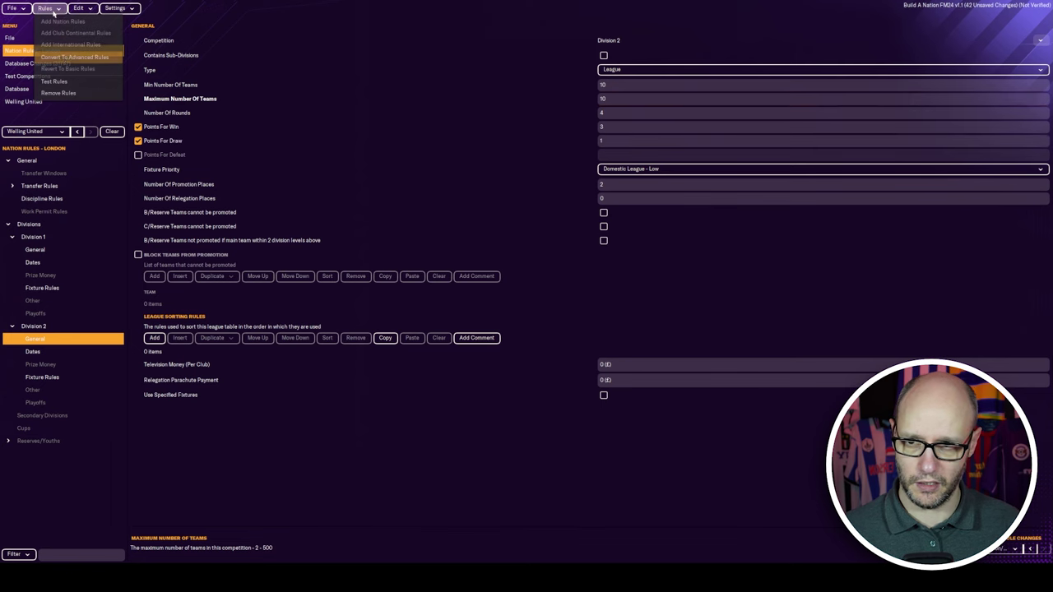
left_click(72, 56)
left_click(560, 318)
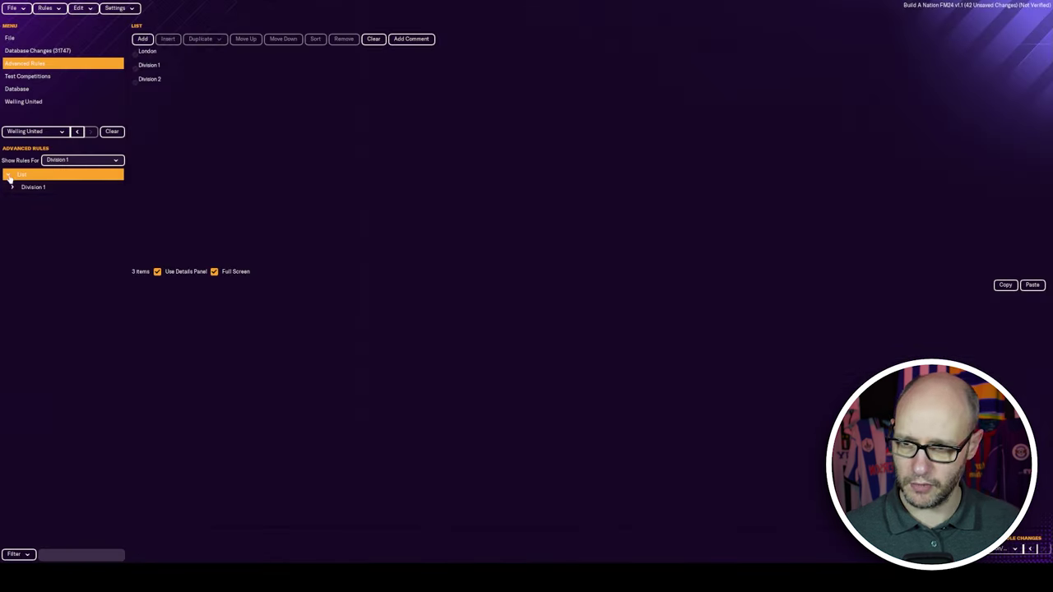
Open the league settings of Division 1's stage 0 in the advanced rules and examine the prize money section.
left_click(13, 188)
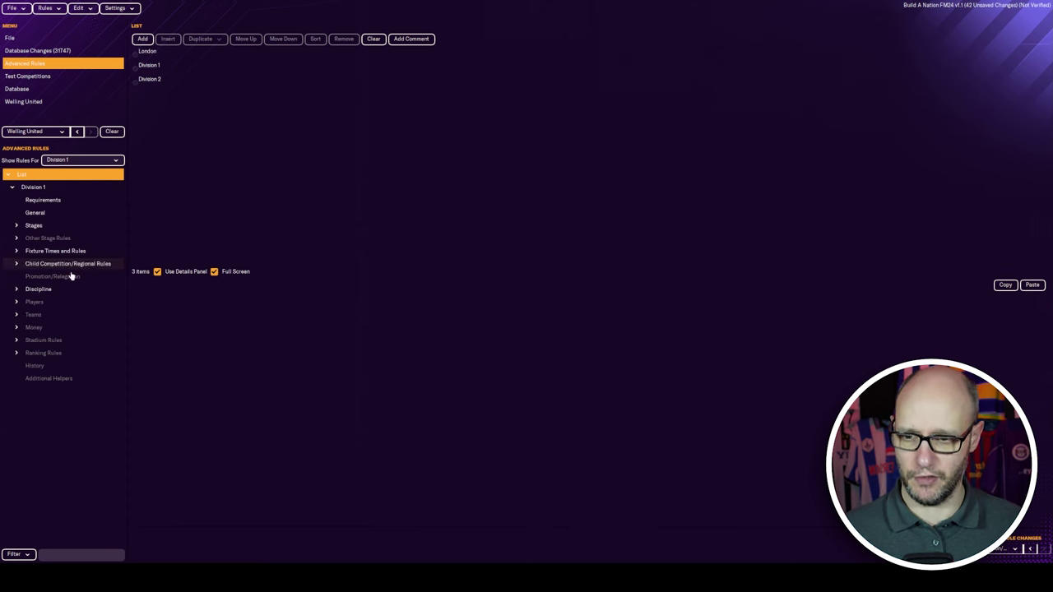
left_click(16, 226)
left_click(20, 238)
left_click(49, 253)
left_click(51, 240)
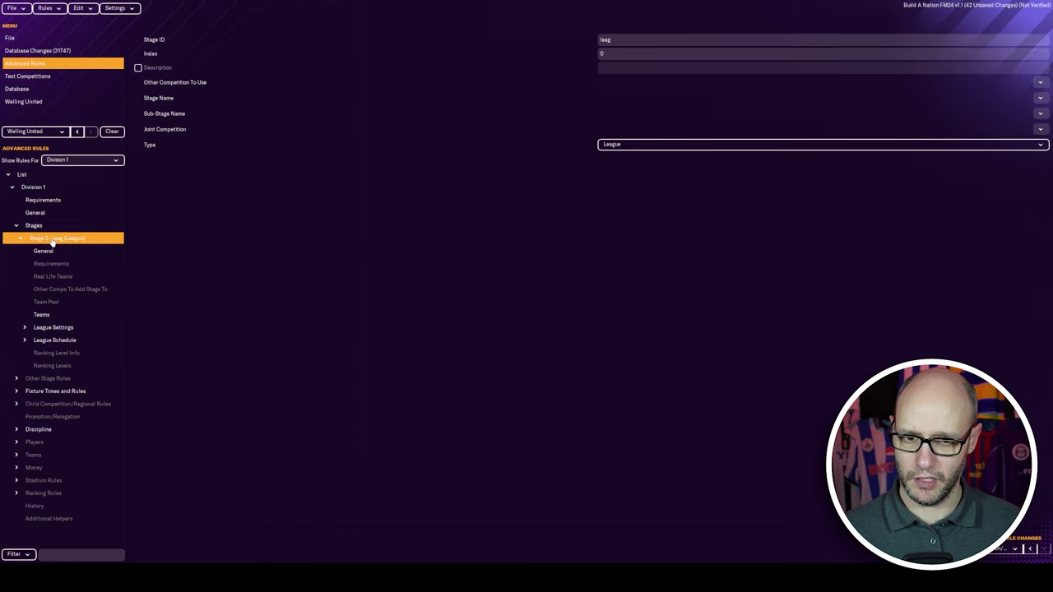
left_click(53, 328)
scroll(218, 289, "down", 3)
left_click(154, 269)
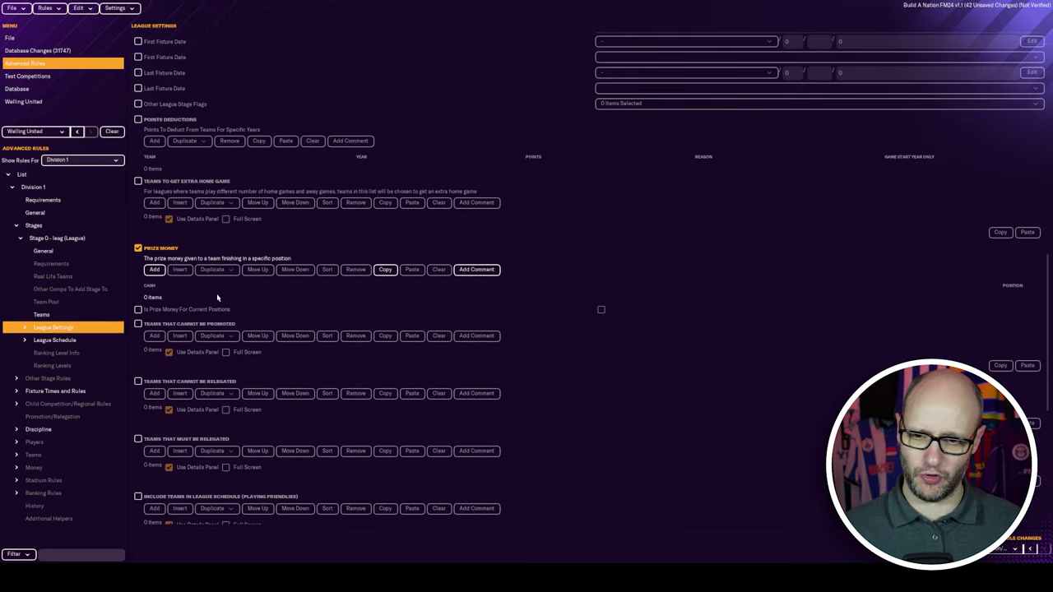
Show the advanced rules for Division 2 and examine the prize money section in its stage 0 league settings.
left_click(83, 160)
left_click(91, 197)
left_click(49, 329)
scroll(376, 317, "down", 5)
scroll(376, 317, "up", 4)
scroll(377, 320, "down", 1)
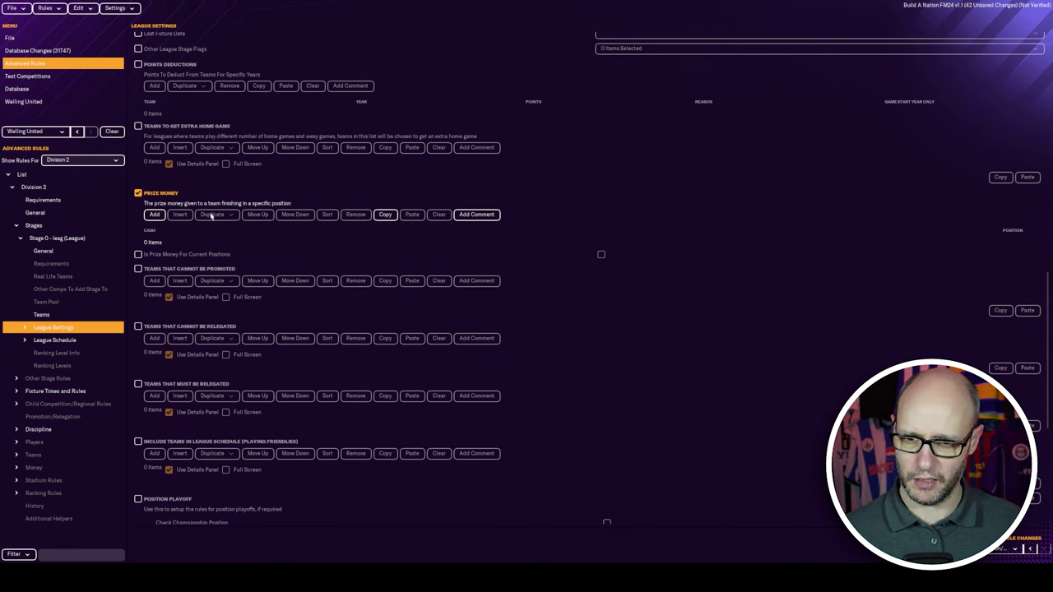
Try adding a prize money entry to Division 2's stage 0 league settings.
left_click(154, 214)
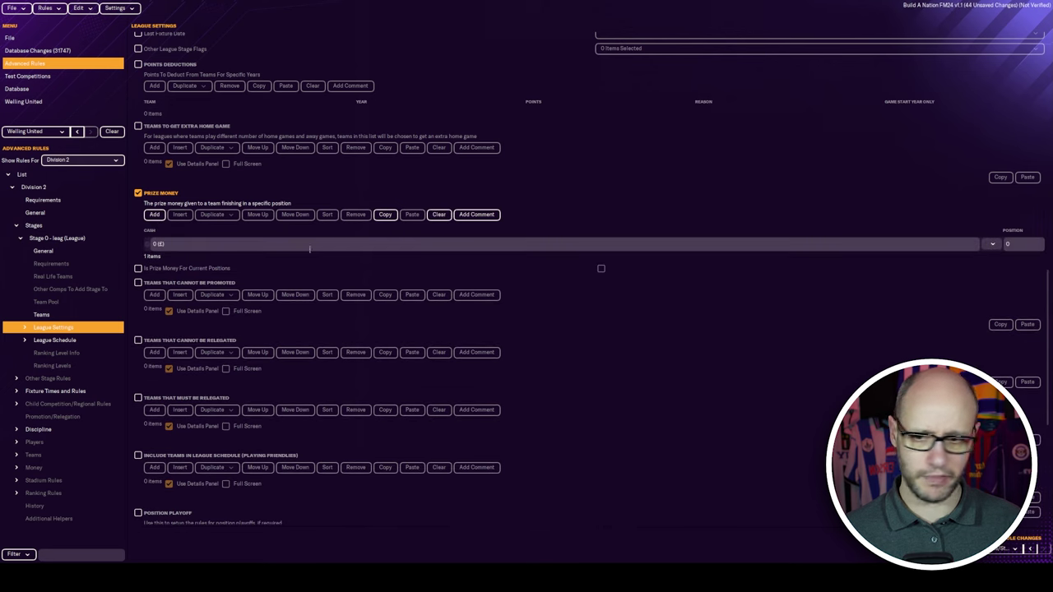
key("Delete")
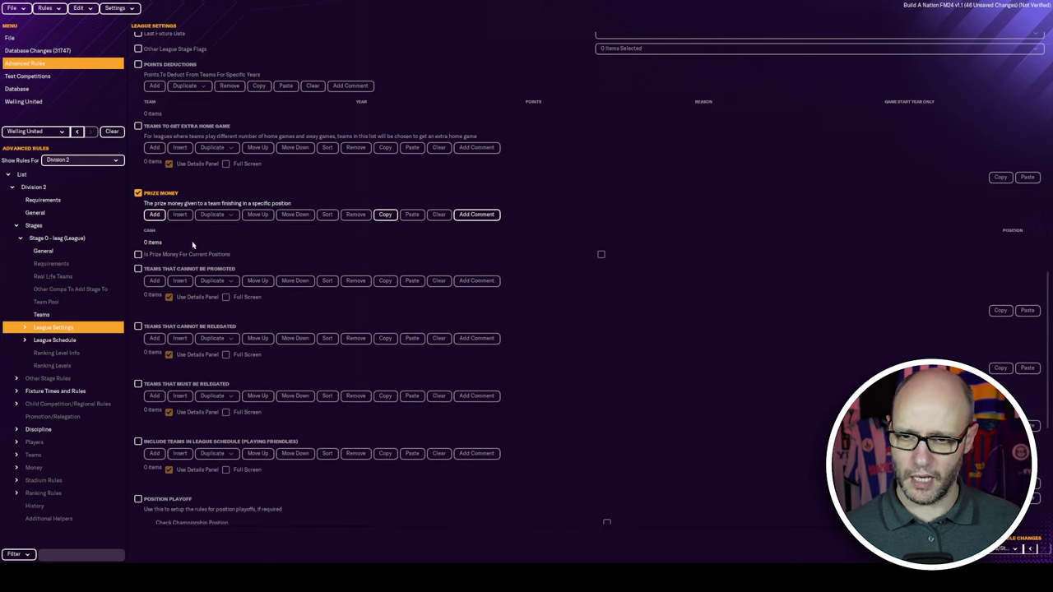
left_click(18, 239)
left_click(17, 226)
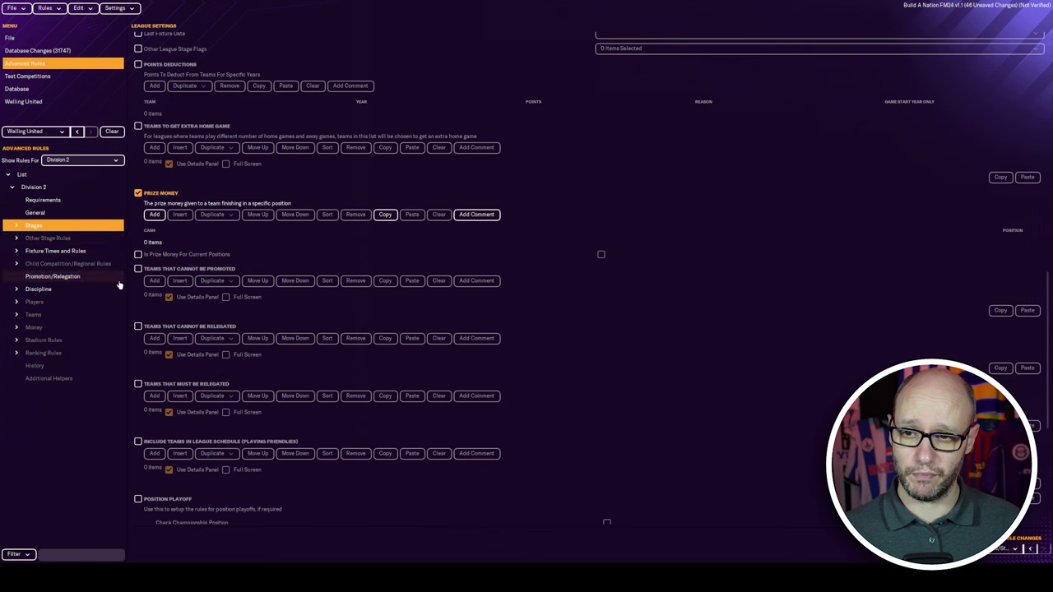
Examine Division 2's general advanced rules and the league settings of Division 1's stage 0.
left_click(47, 7)
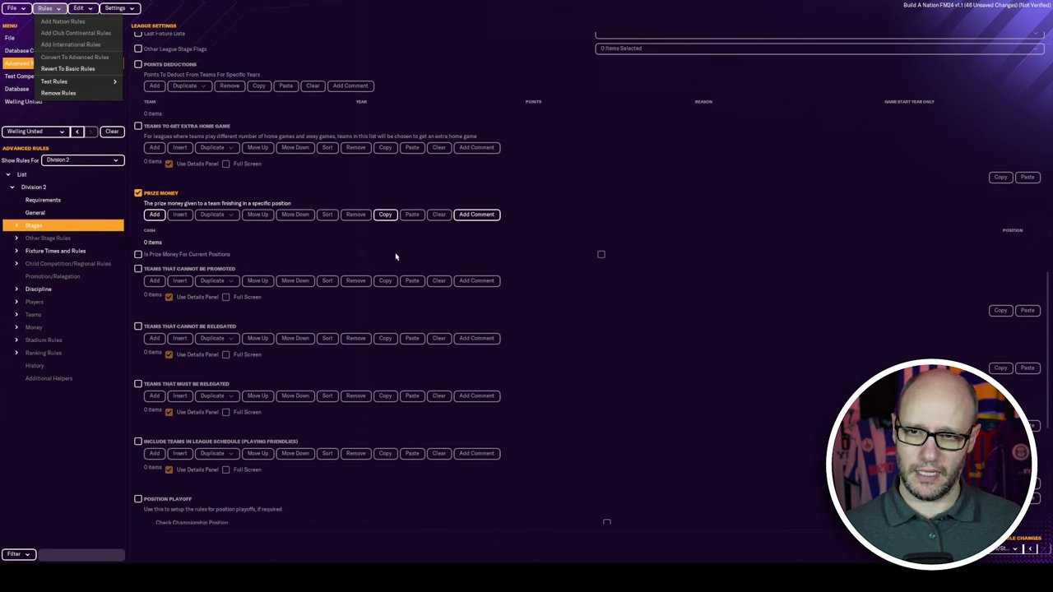
left_click(32, 188)
left_click(58, 214)
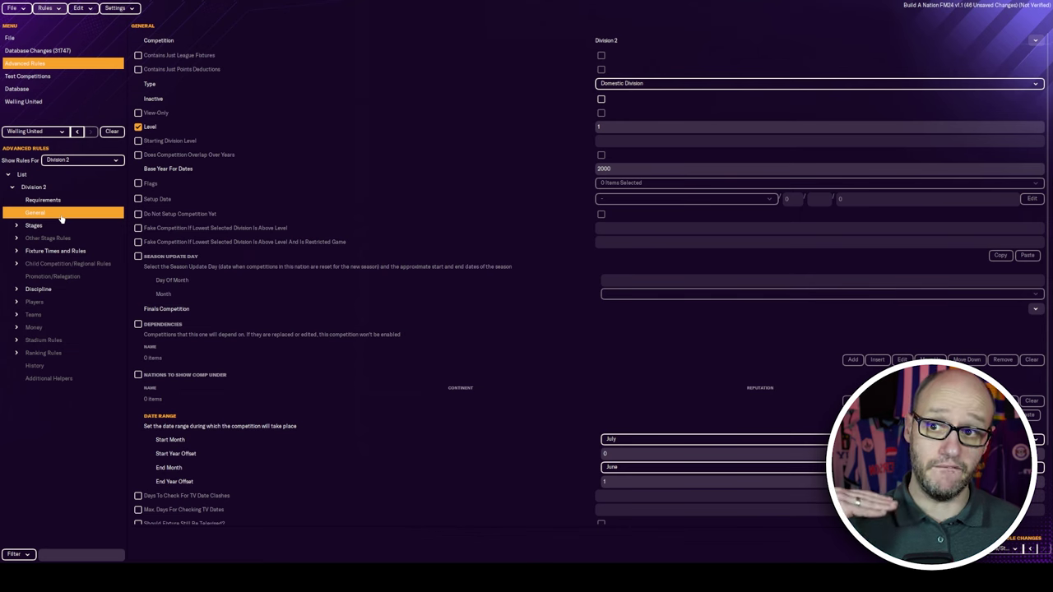
left_click(85, 161)
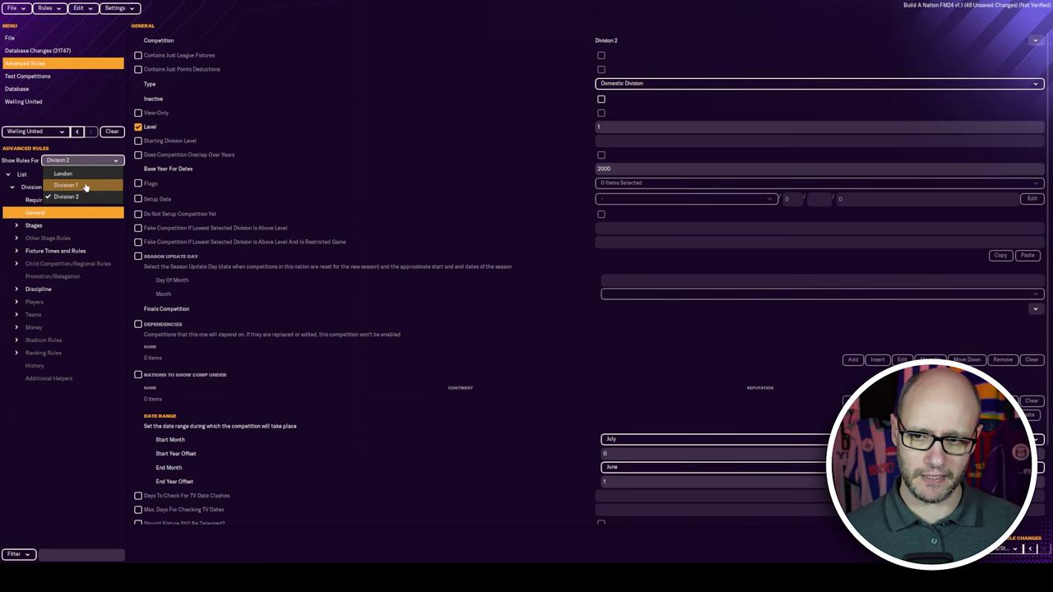
left_click(85, 188)
left_click(54, 327)
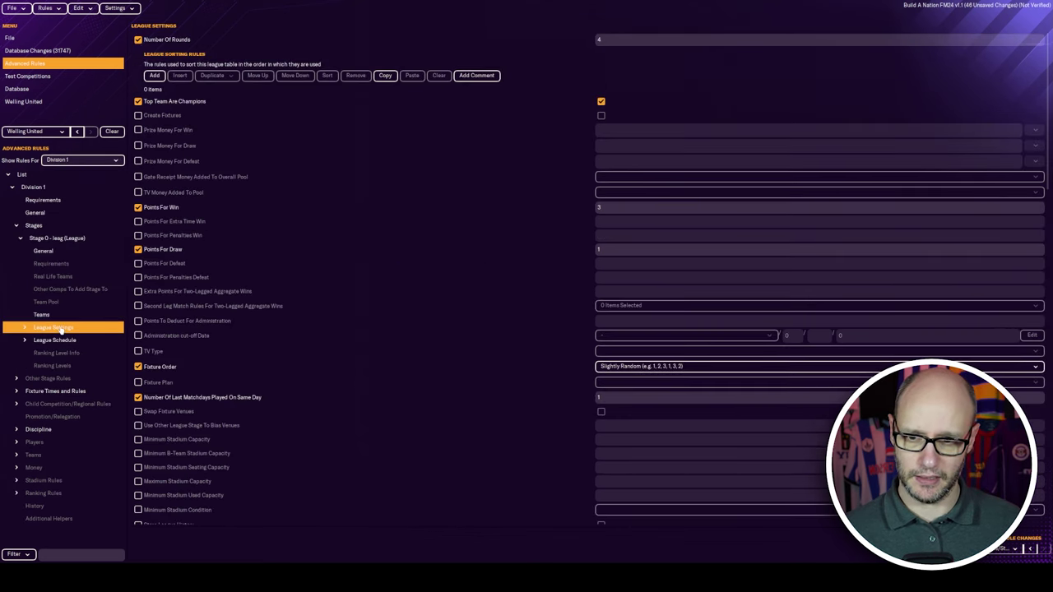
Return to London's basic nation rules at Division 1's prize money settings and check the available editing options.
left_click(25, 63)
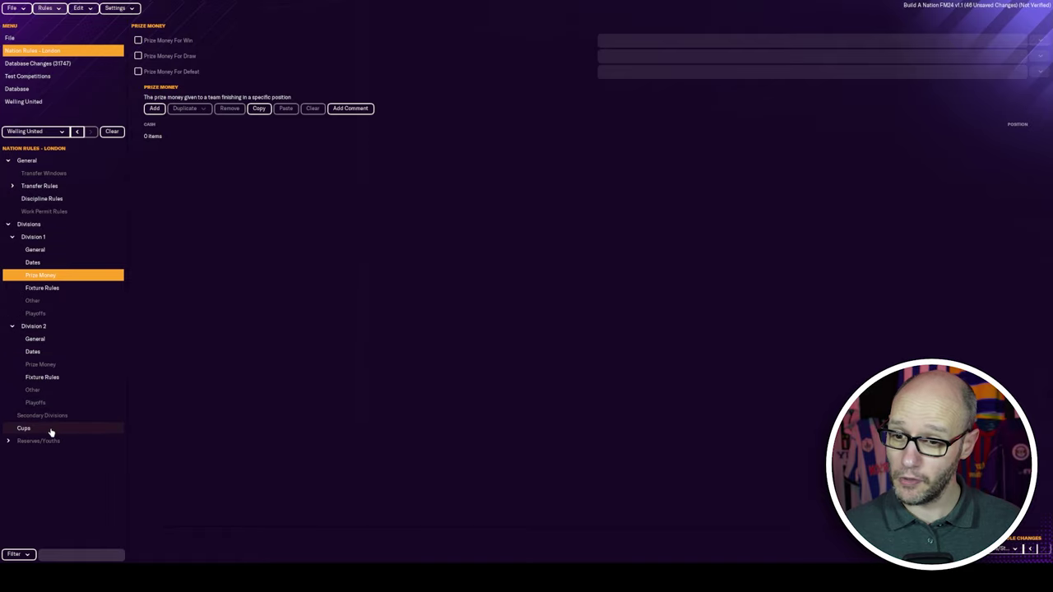
left_click(13, 325)
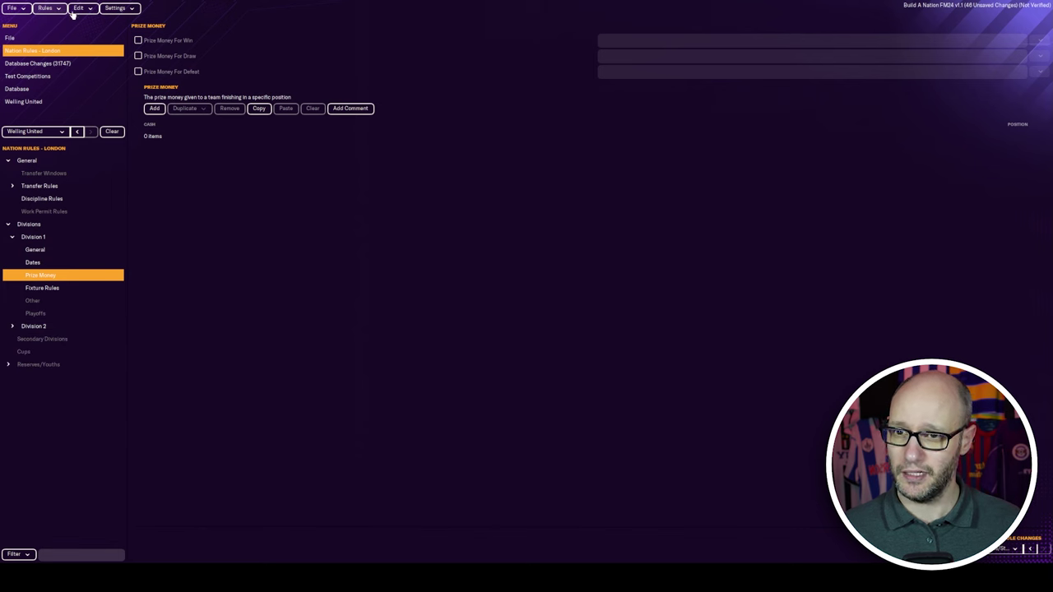
left_click(64, 9)
left_click(80, 8)
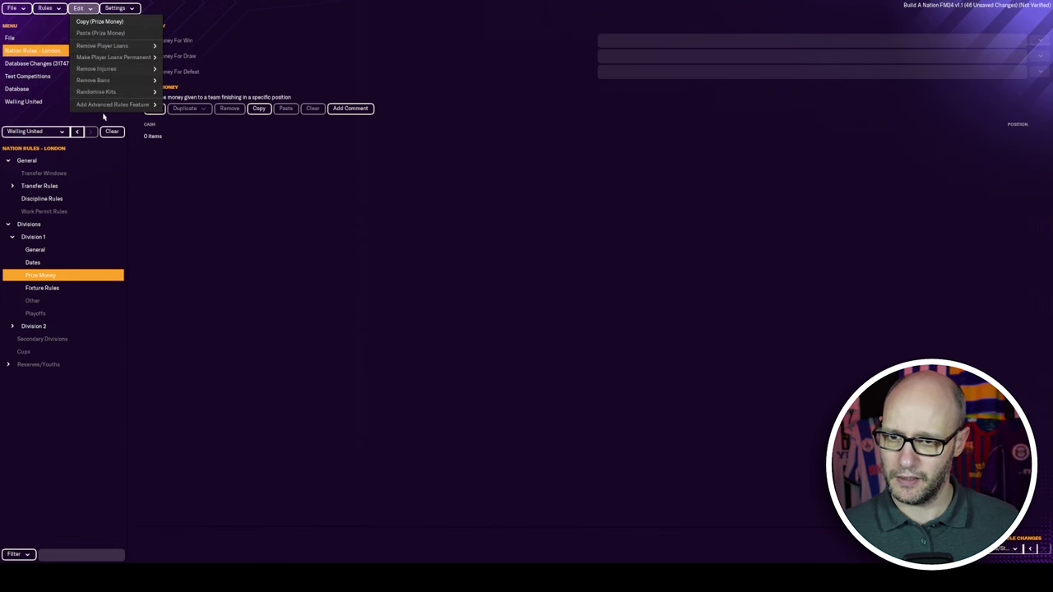
left_click(312, 321)
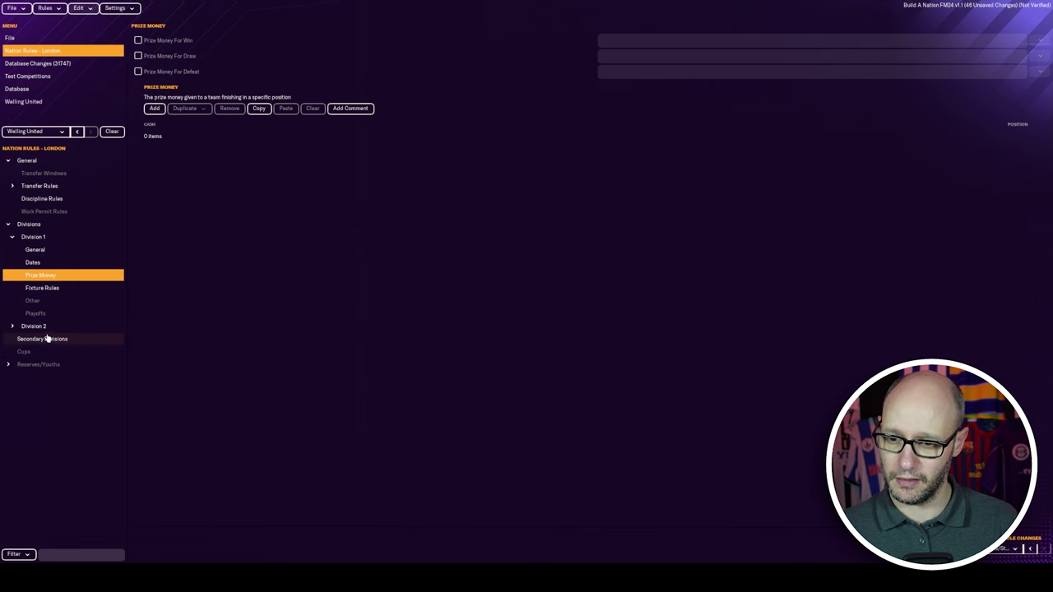
Examine Division 1's general, dates, prize money, fixture rules, other and playoff settings in the basic nation rules.
left_click(37, 237)
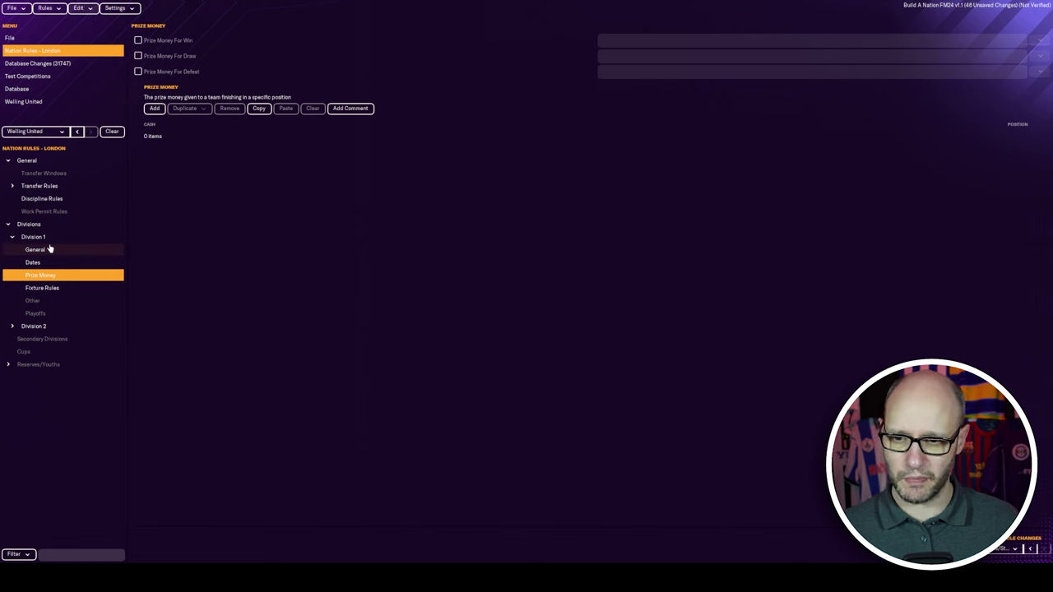
left_click(50, 249)
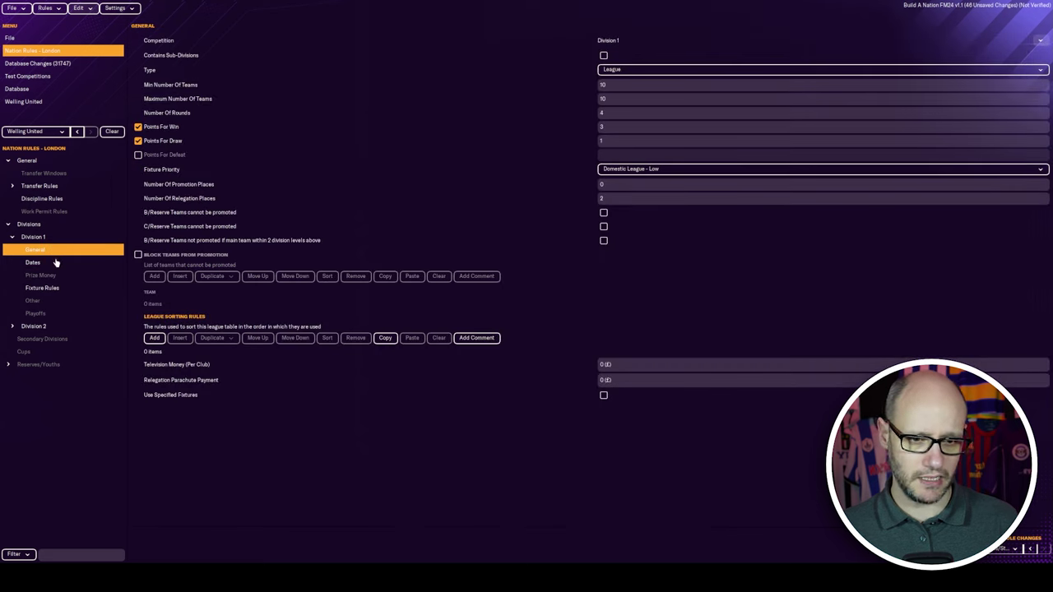
left_click(55, 262)
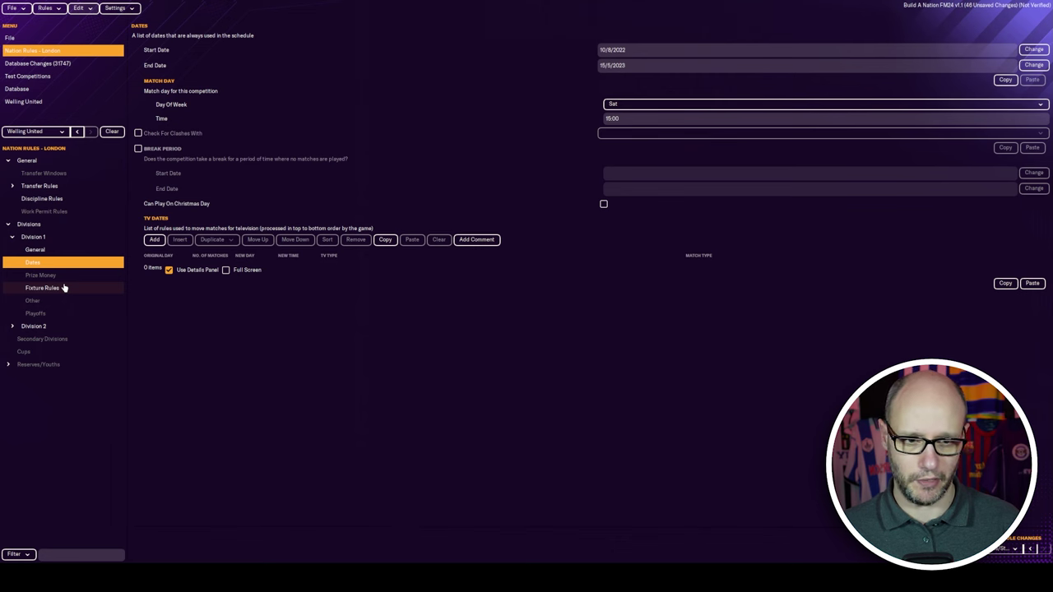
left_click(59, 250)
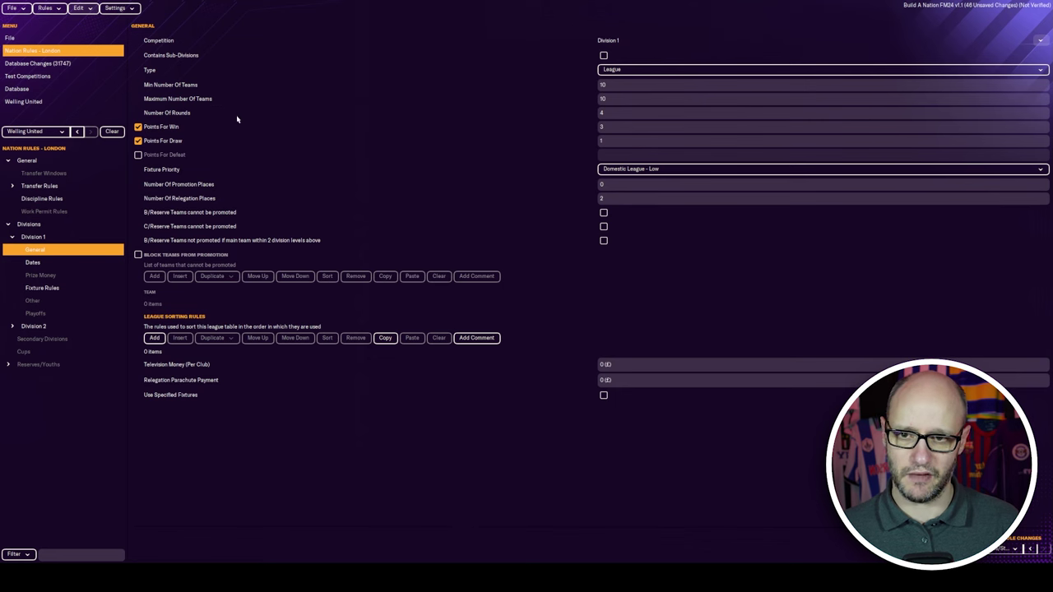
left_click(42, 264)
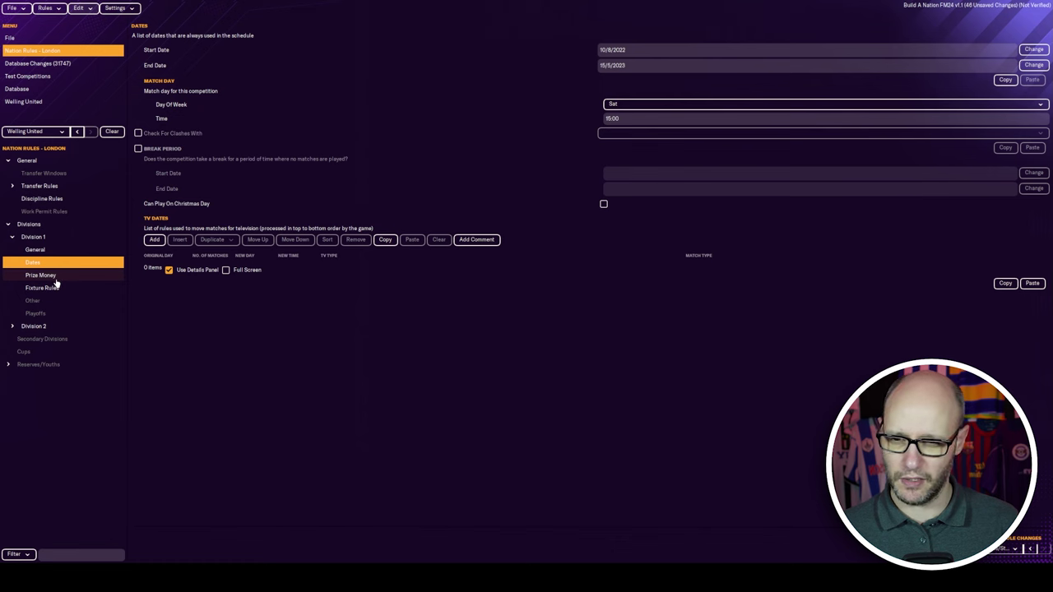
left_click(41, 276)
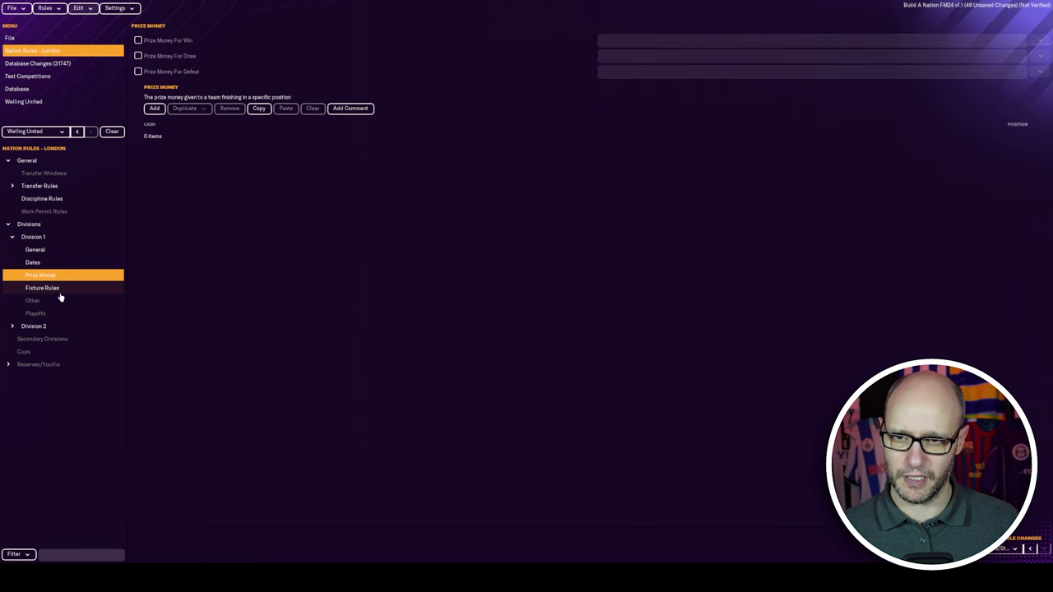
left_click(45, 289)
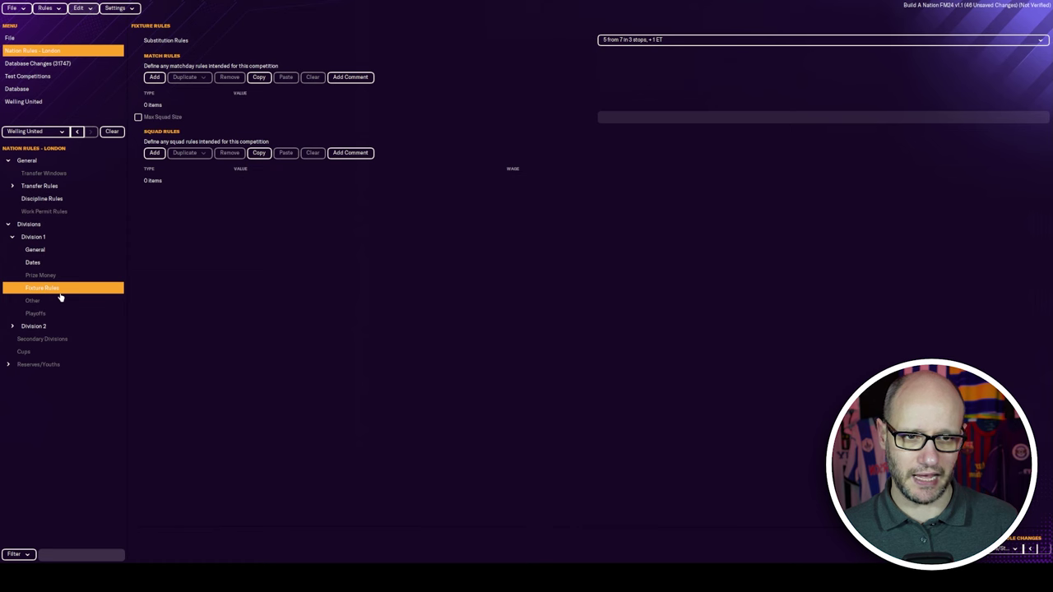
left_click(55, 302)
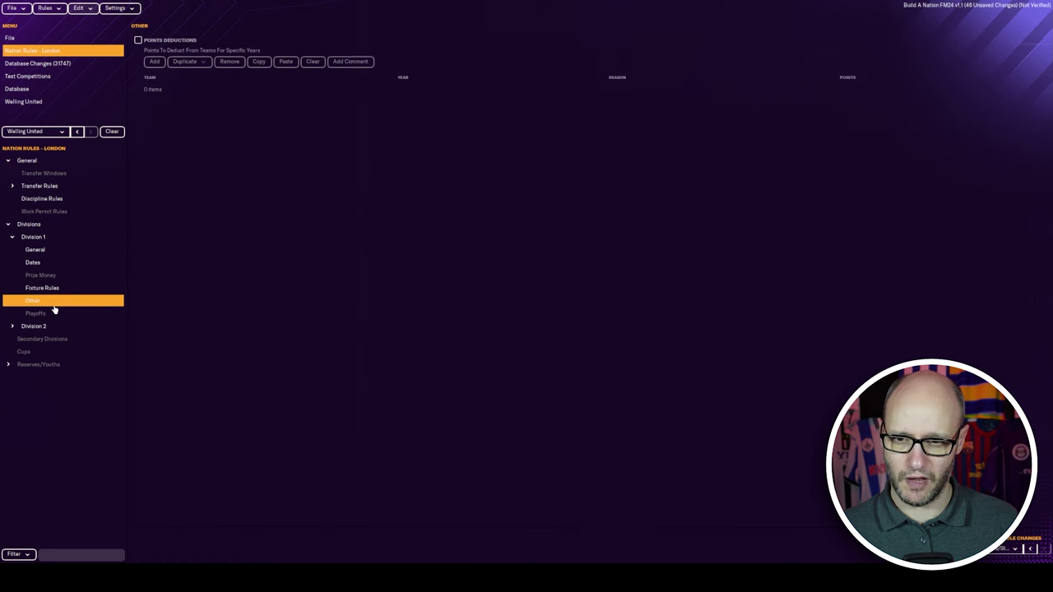
left_click(55, 314)
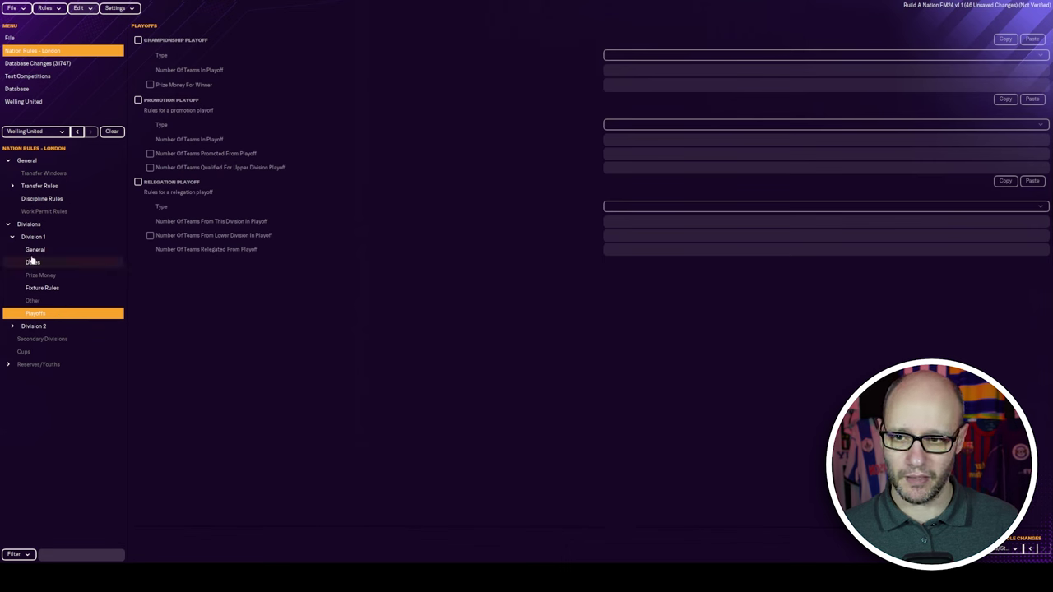
Compare the promotion and relegation places in the general settings of Division 2 and Division 1.
left_click(12, 239)
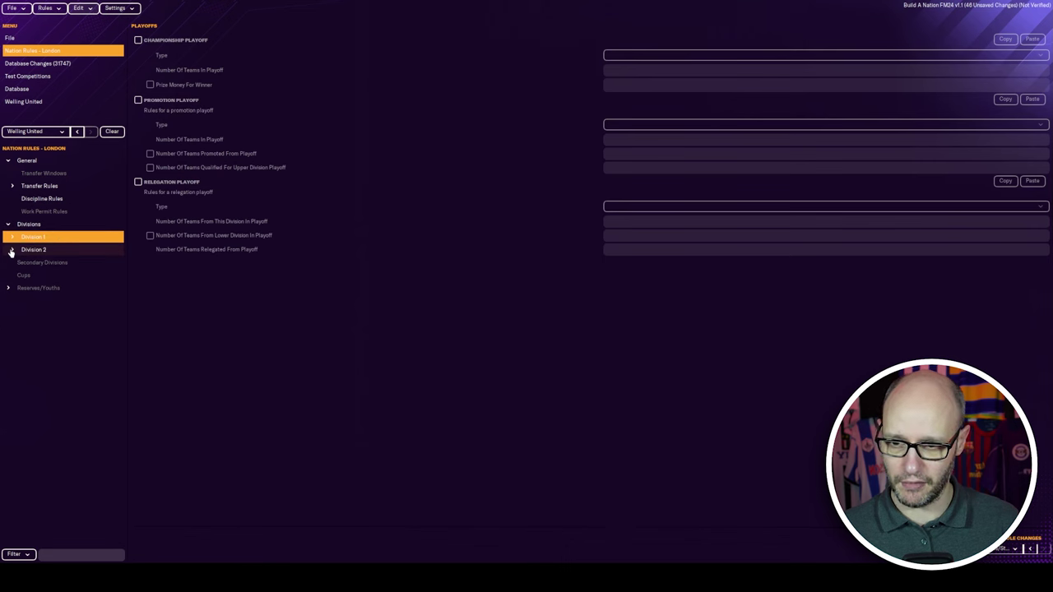
left_click(12, 250)
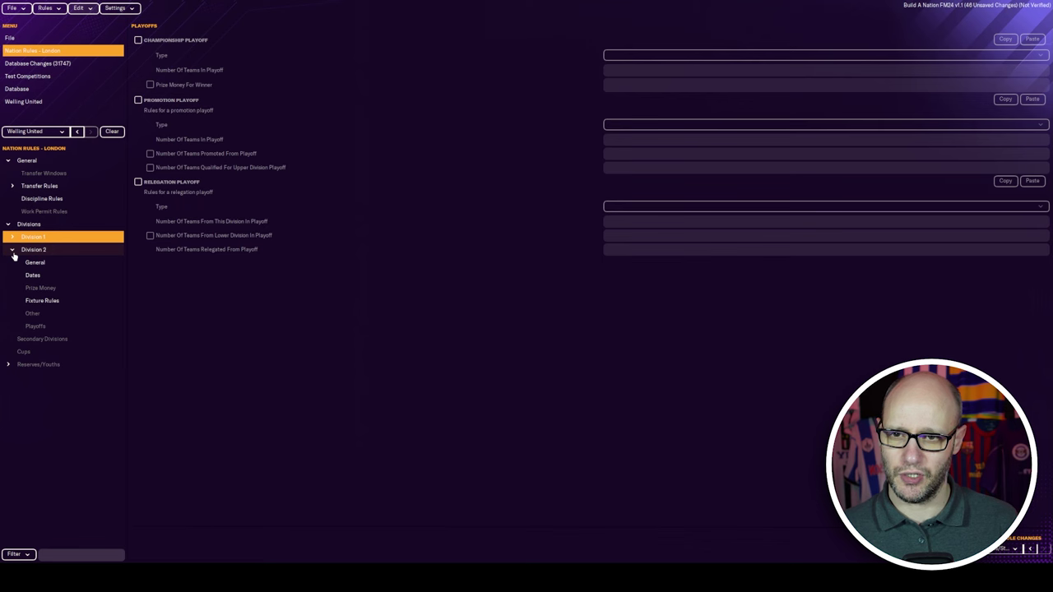
left_click(13, 237)
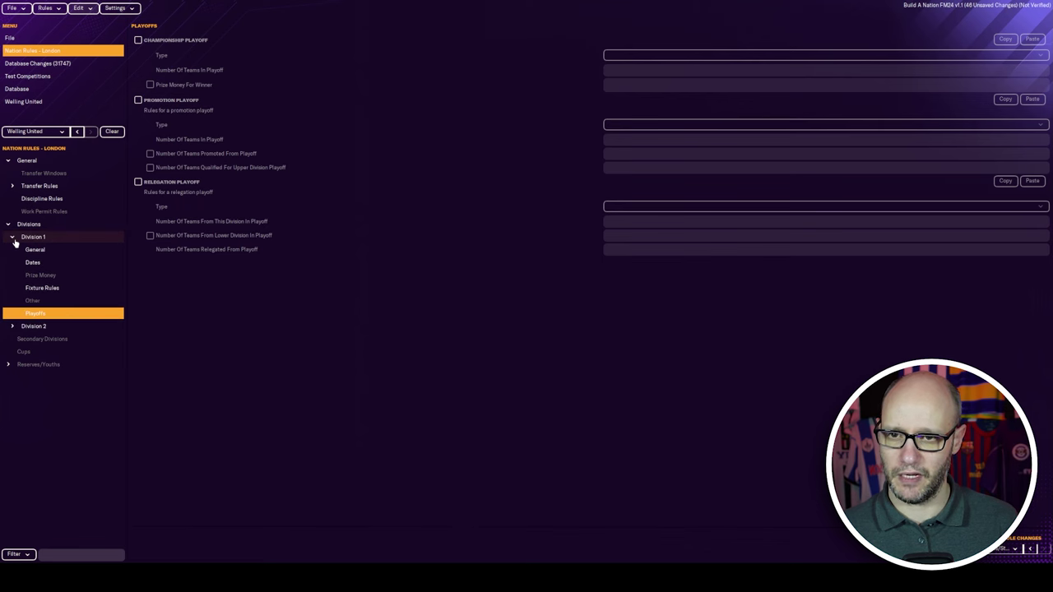
left_click(13, 239)
left_click(11, 250)
left_click(34, 263)
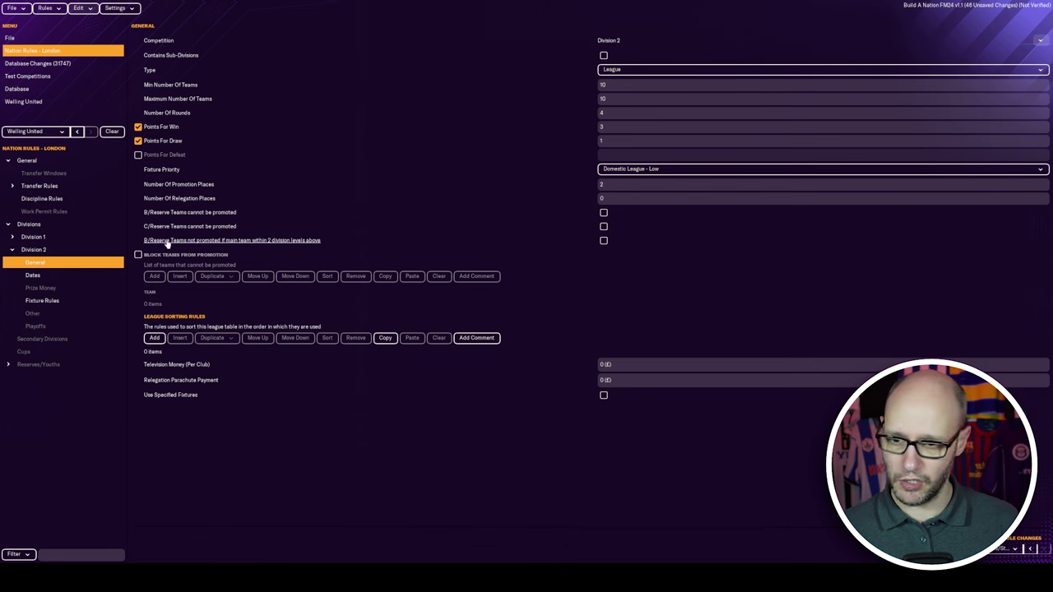
left_click(13, 238)
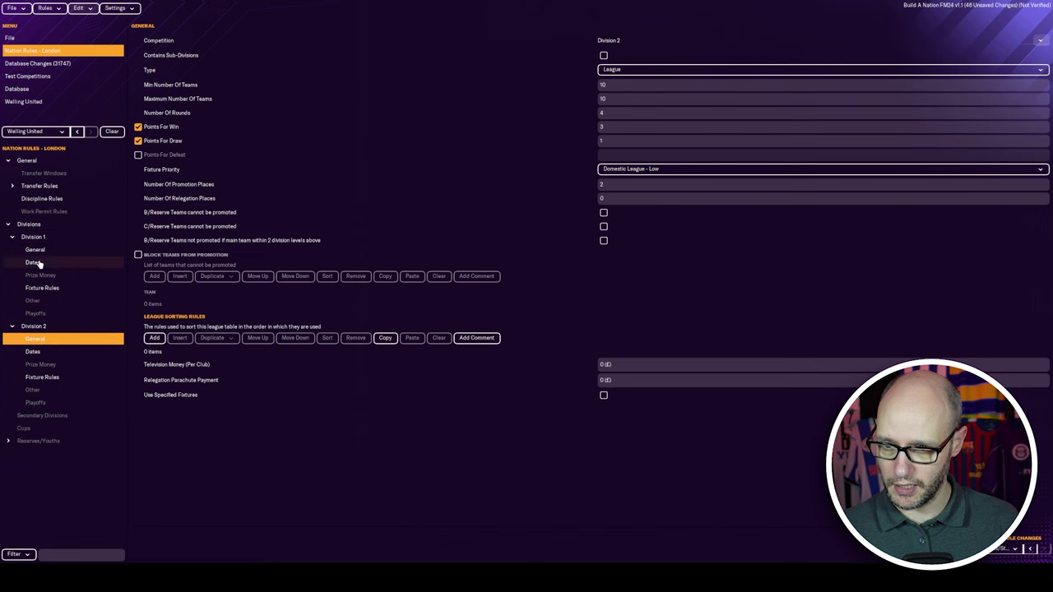
left_click(39, 251)
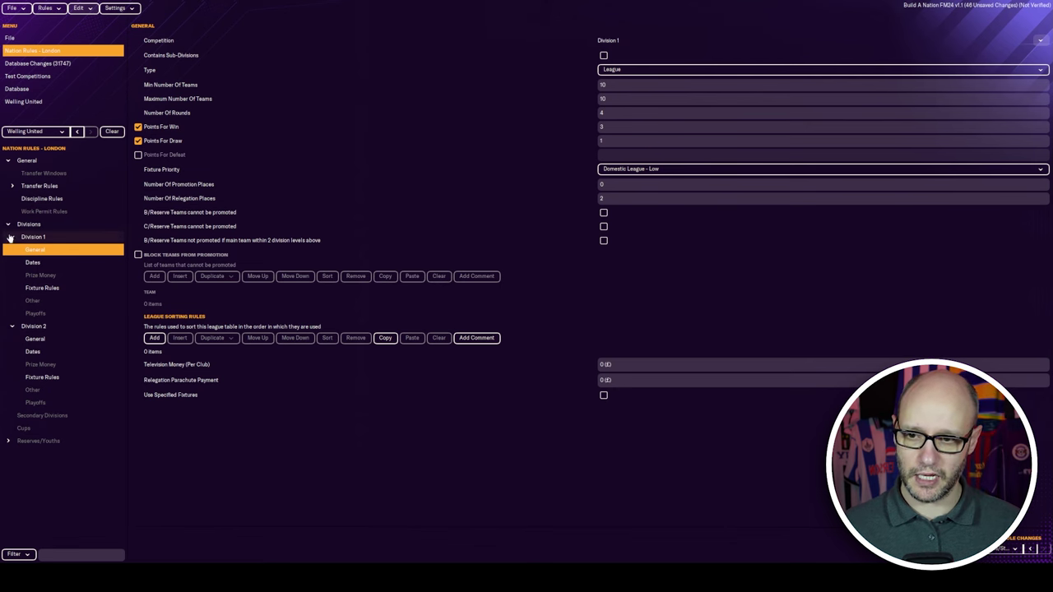
Set Division 2's number of promotion places to 1 and open its playoff settings.
left_click(12, 237)
left_click(11, 250)
left_click(12, 250)
left_click(37, 263)
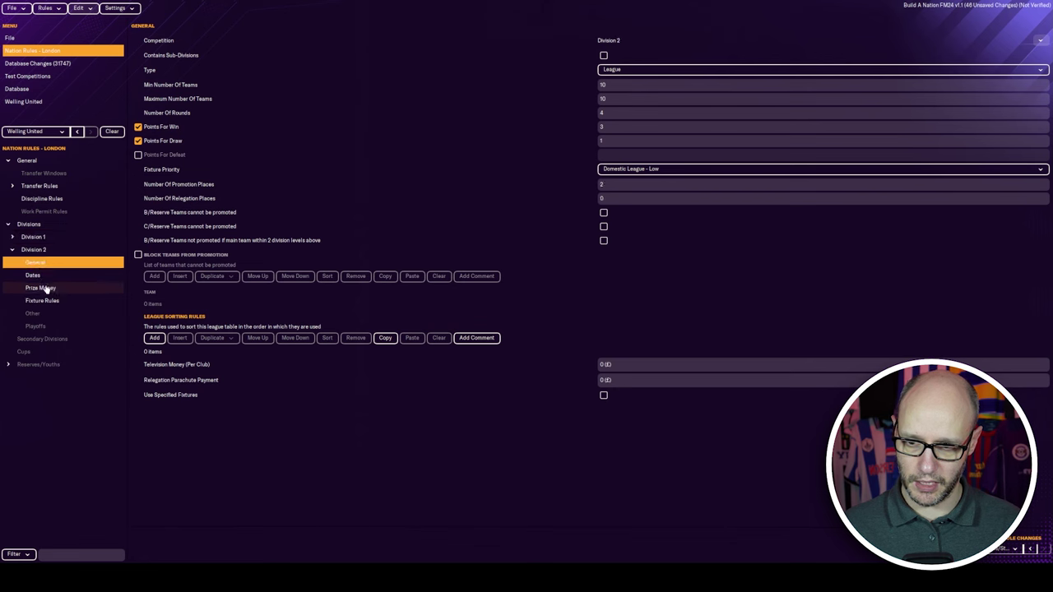
type("1")
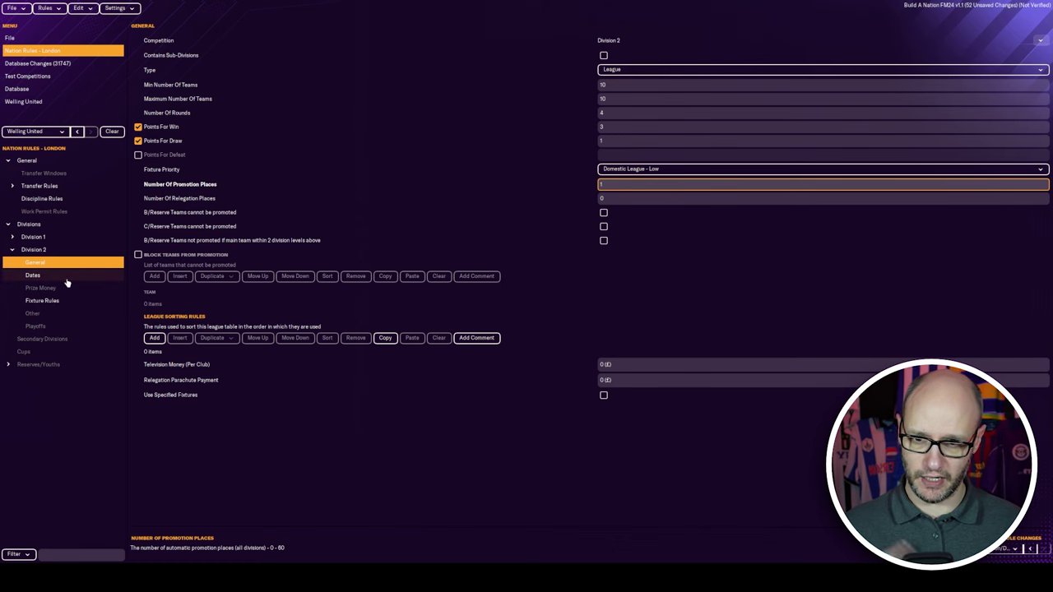
left_click(62, 327)
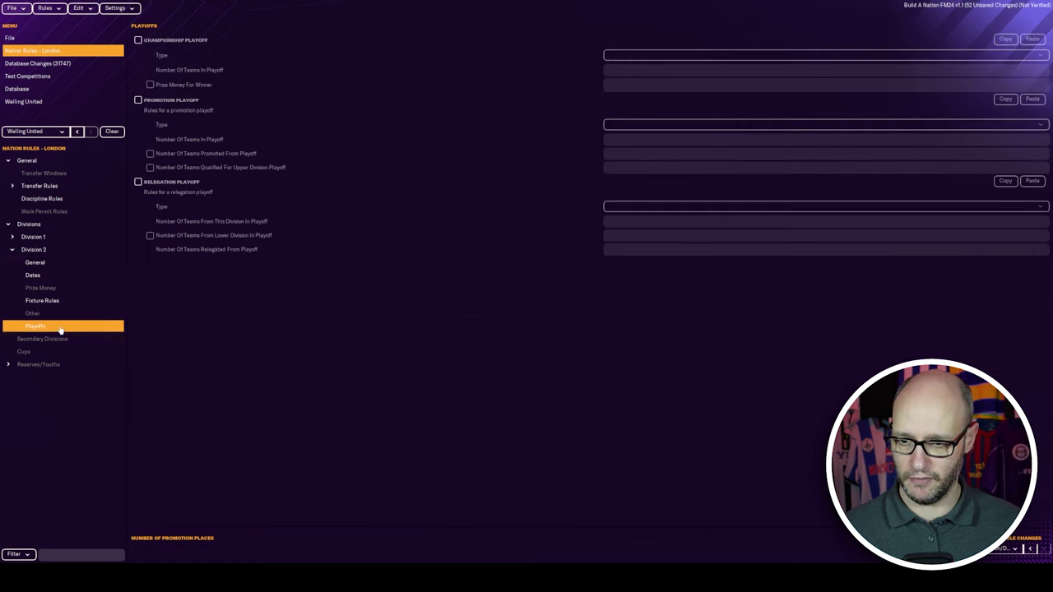
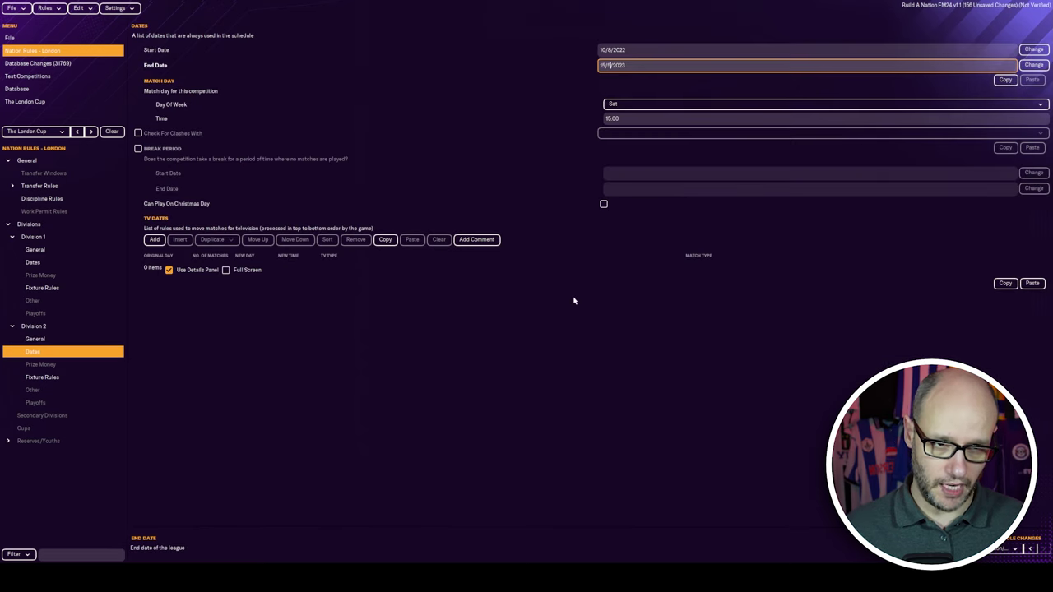
Edit the year in Division 2's season dates and test the nation rules.
left_click(632, 50)
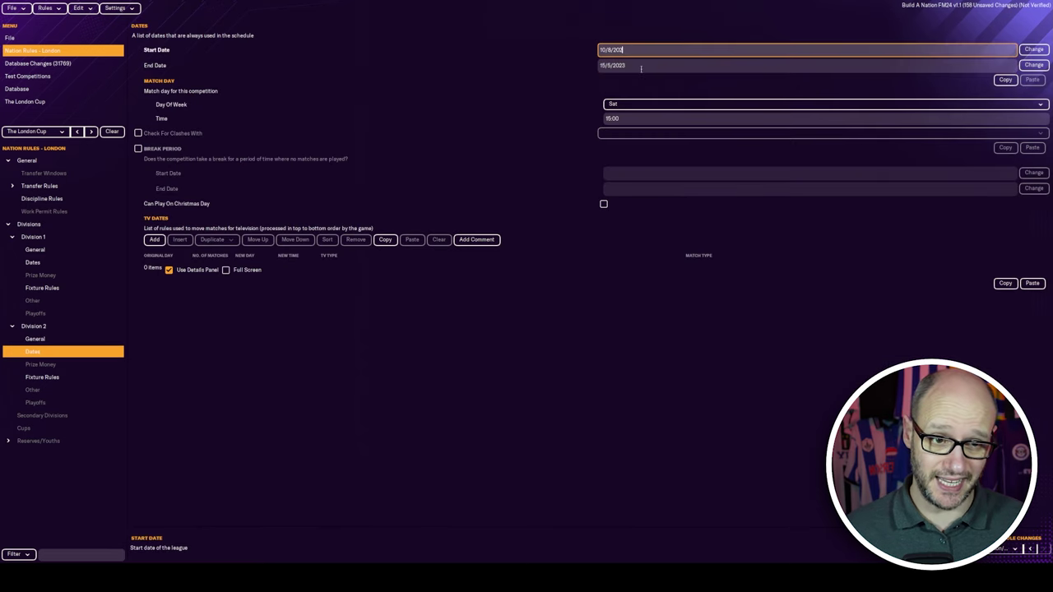
left_click(48, 7)
left_click(76, 86)
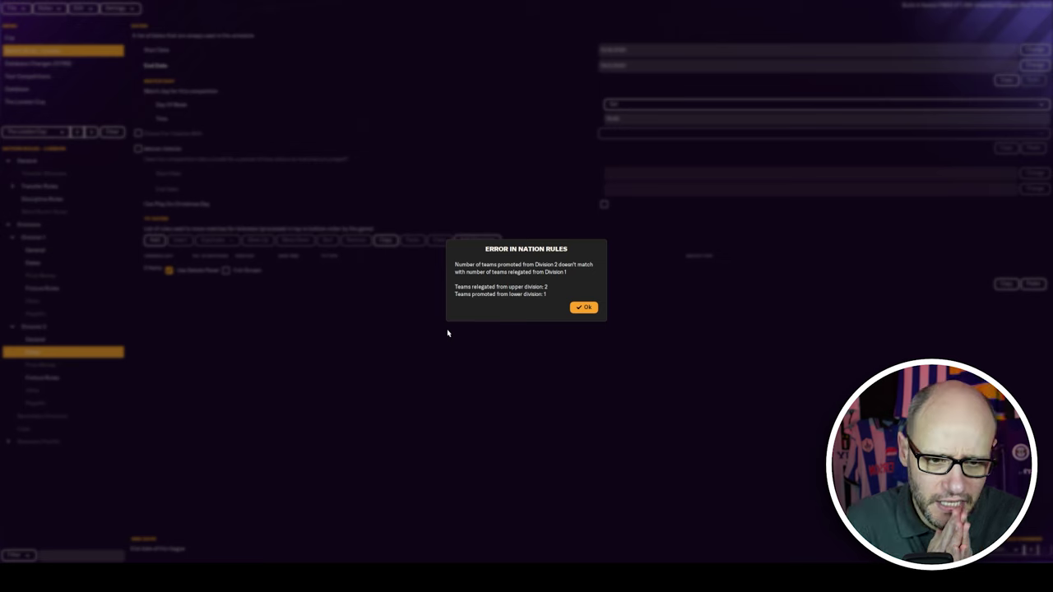
left_click(579, 307)
Set Division 2's number of promotion places to 2 and test the nation rules again.
left_click(77, 339)
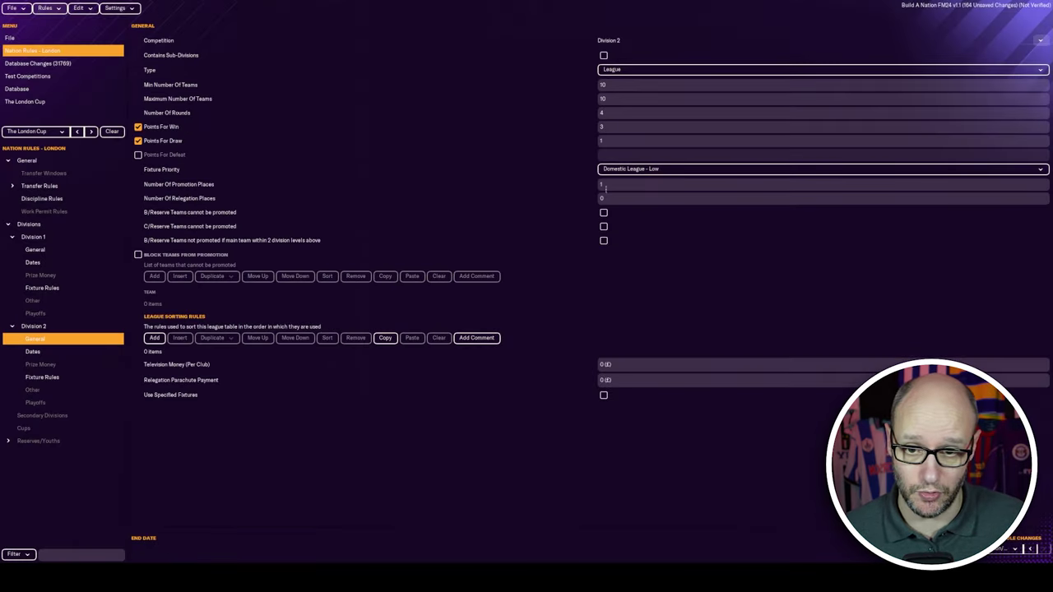
left_click(605, 186)
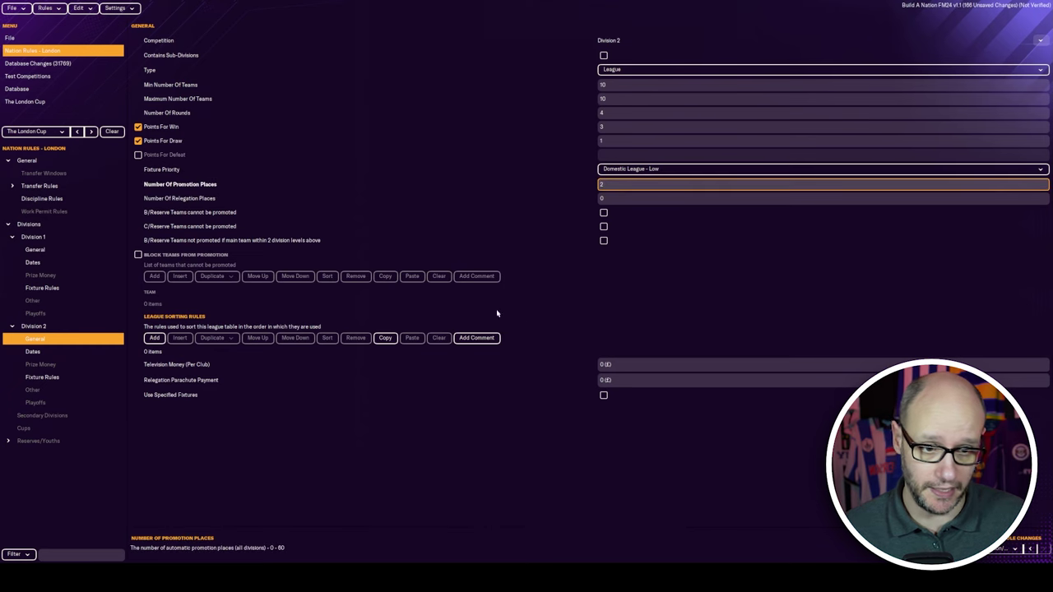
left_click(45, 8)
left_click(78, 84)
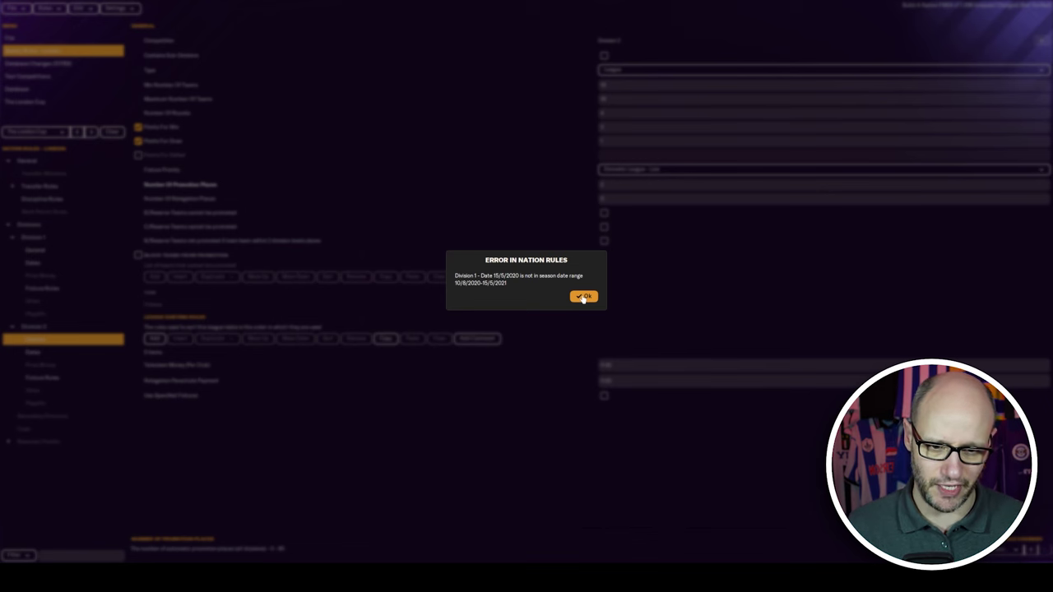
Set Division 1's end date to 15/5/2021, check Division 2's dates and test the nation rules again.
left_click(583, 297)
left_click(635, 68)
key("BackSpace")
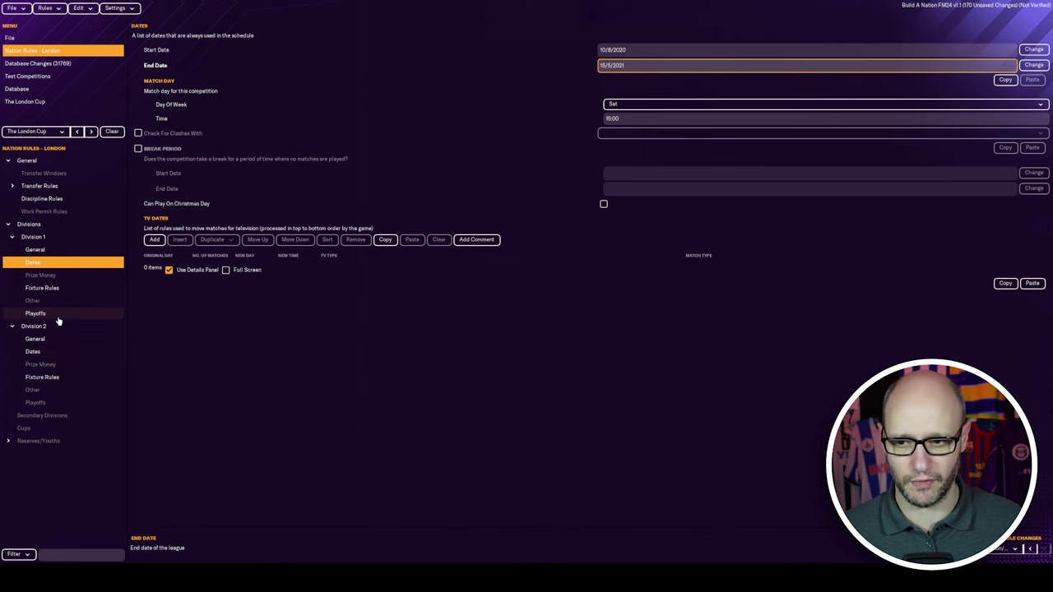
left_click(37, 339)
left_click(33, 351)
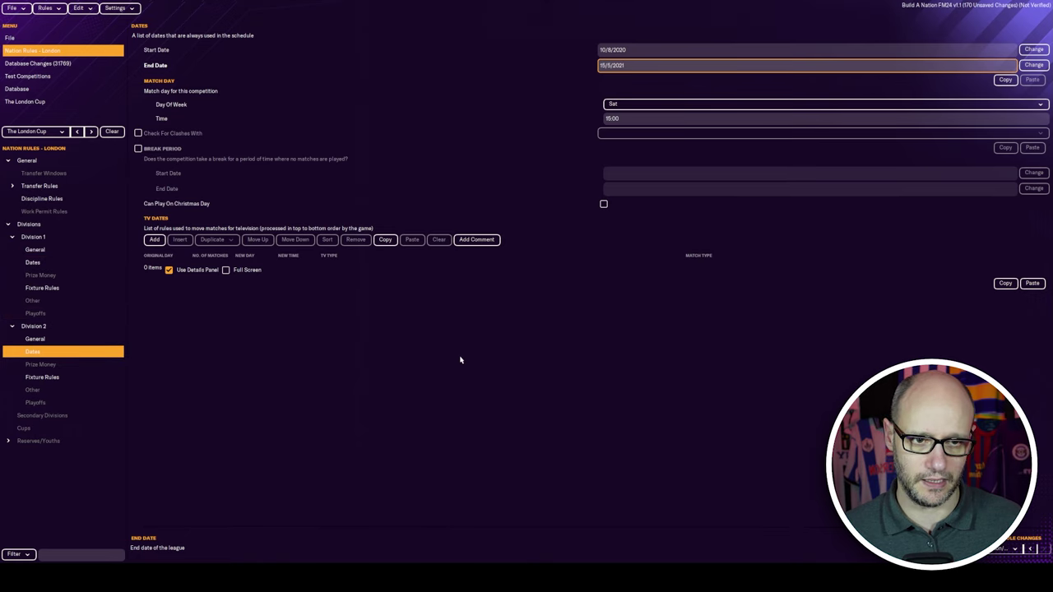
left_click(47, 9)
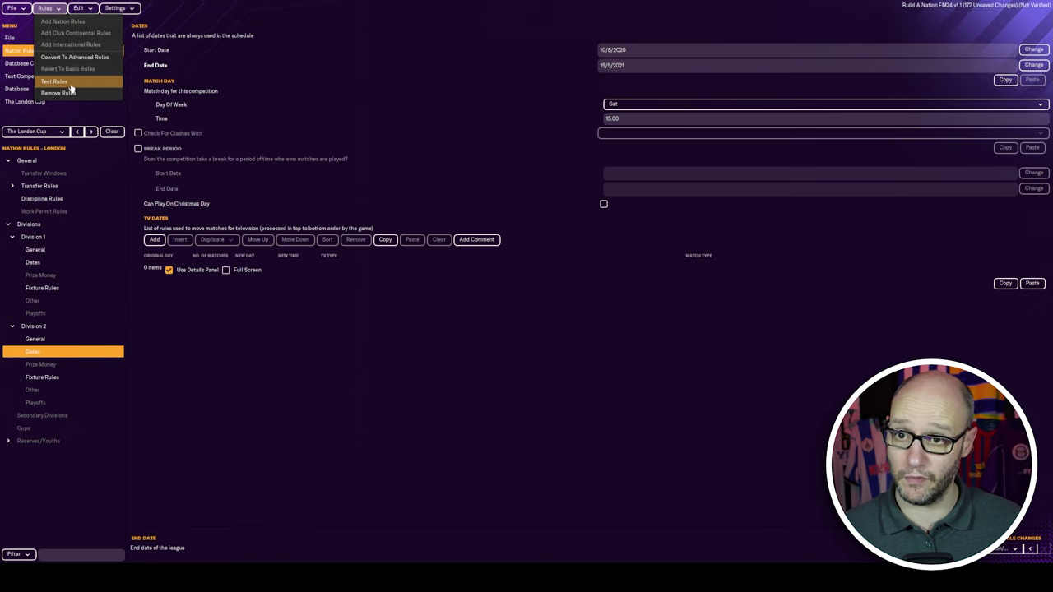
left_click(73, 82)
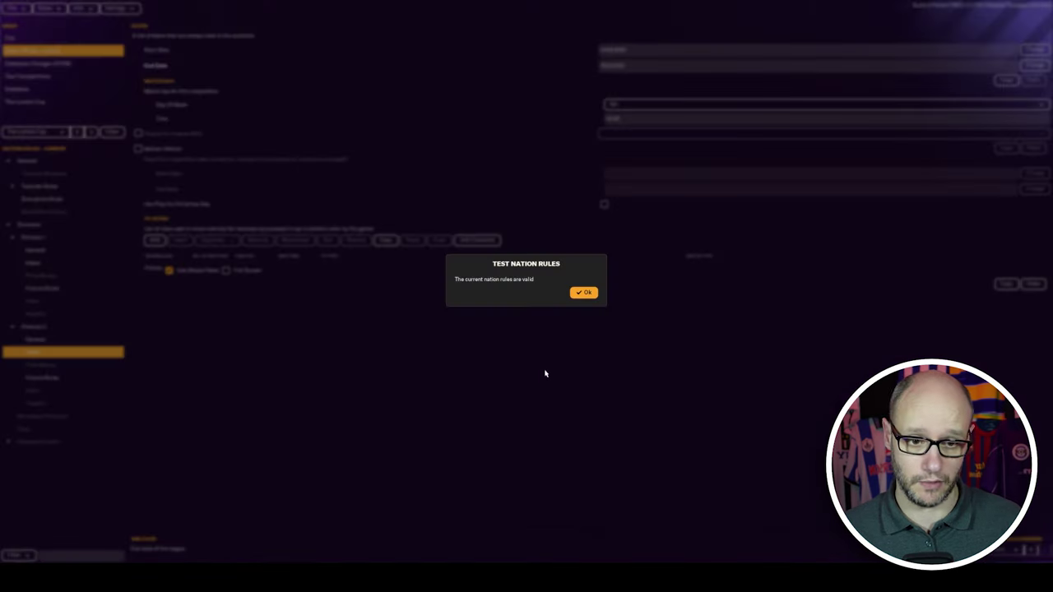
left_click(584, 294)
Save the editor data as a new file named Build A Nation FM24 v1.2.
left_click(71, 404)
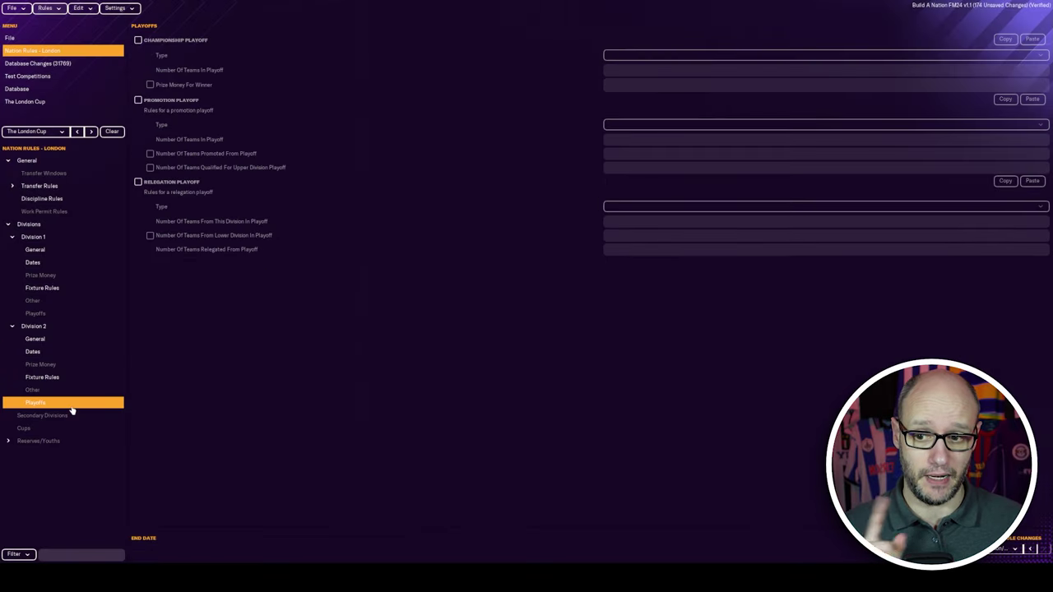
left_click(35, 339)
left_click(23, 8)
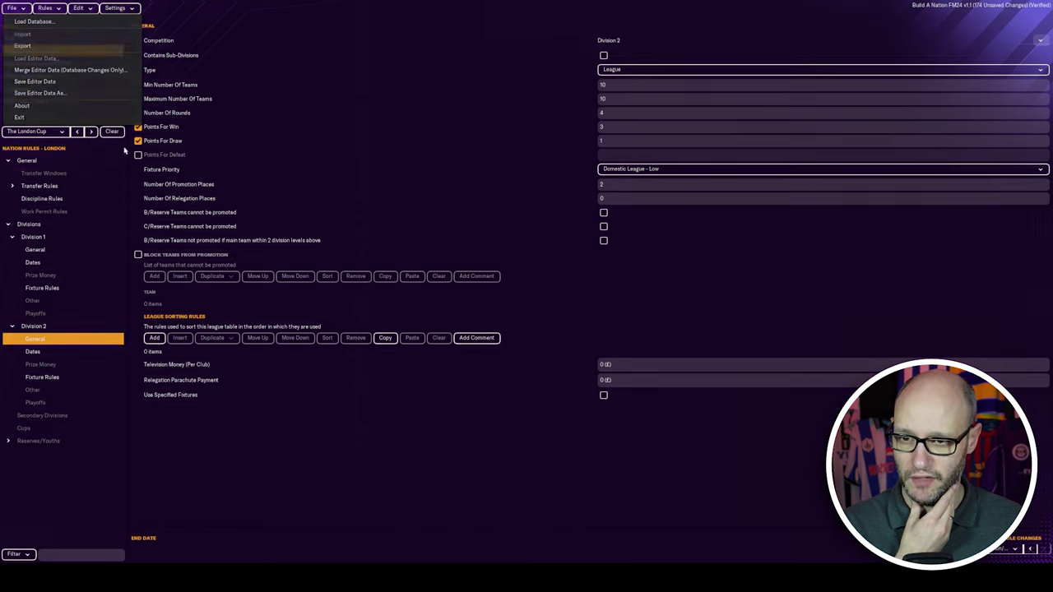
left_click(60, 93)
left_click(579, 251)
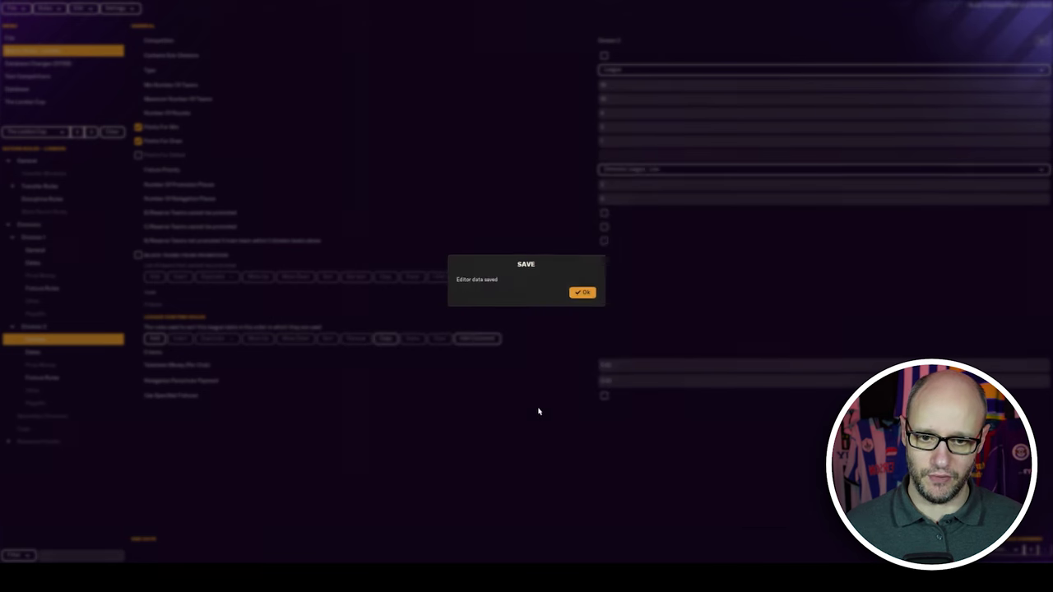
left_click(585, 293)
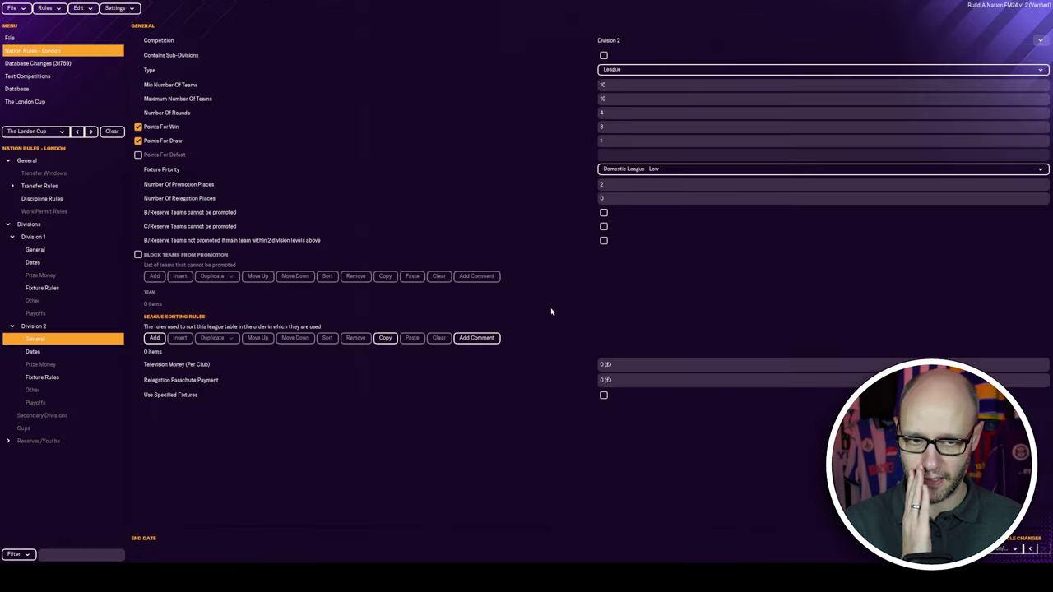
Set Division 2's number of promotion places to 1 and enable a Cup promotion playoff with 4 teams.
left_click(608, 184)
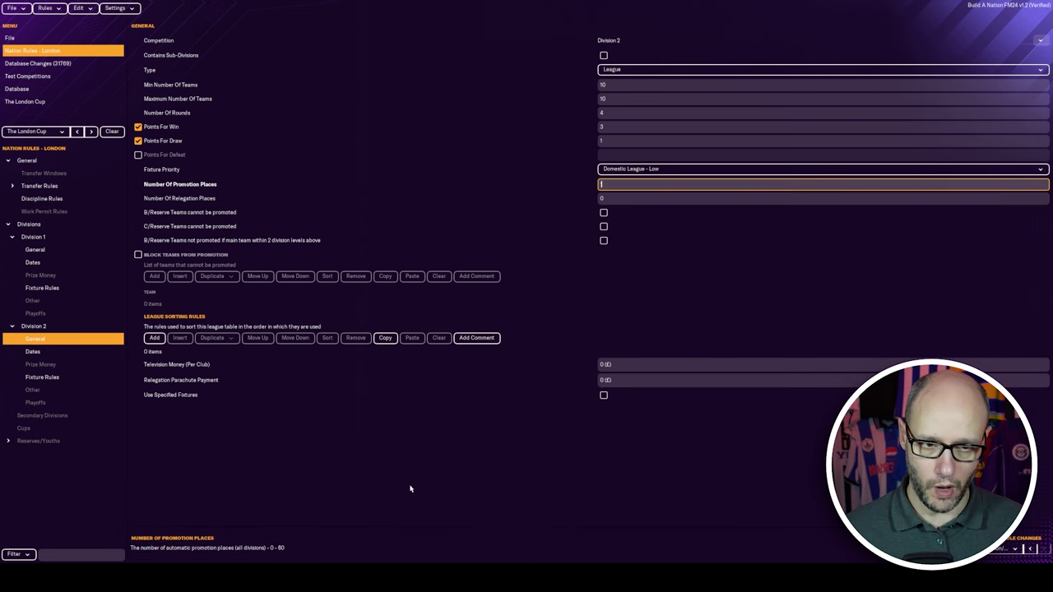
left_click(35, 403)
left_click(138, 100)
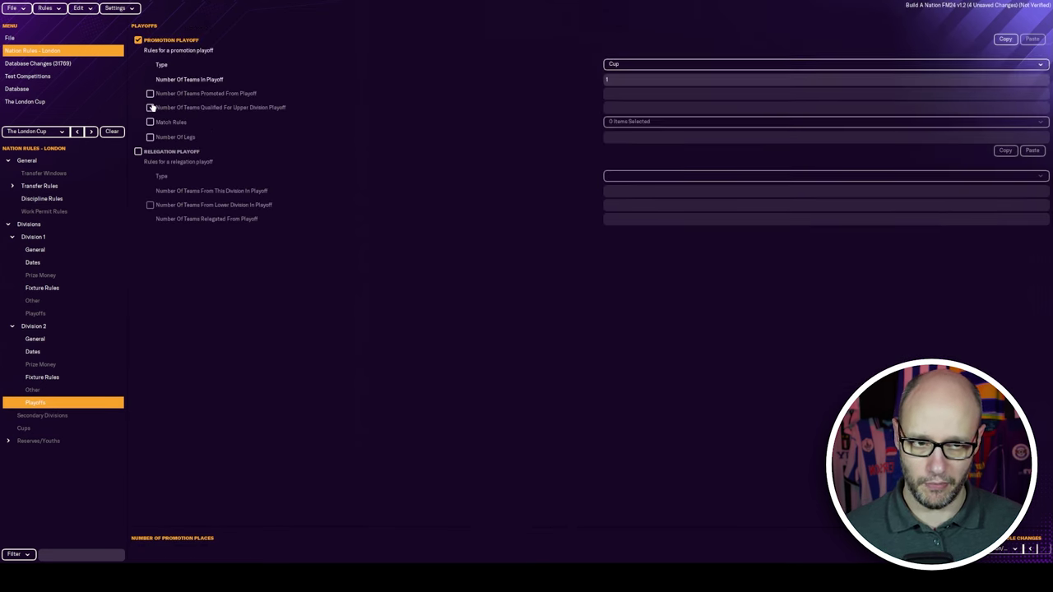
left_click(658, 66)
left_click(653, 78)
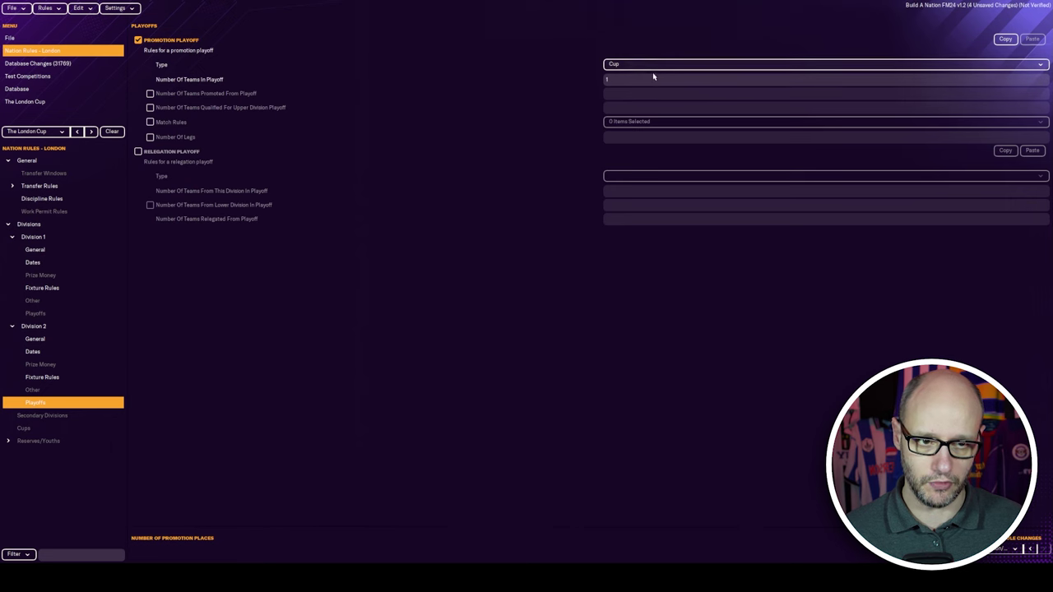
left_click(653, 79)
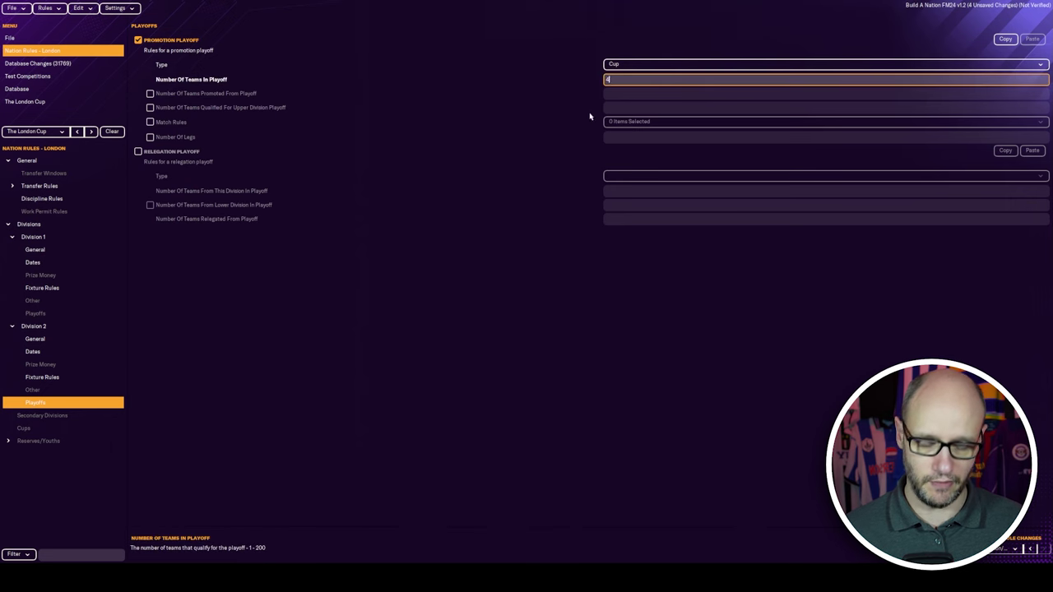
Enable 1 team promoted from Division 2's playoff, Extra Time and Penalties match rules, and 2 legs.
left_click(150, 94)
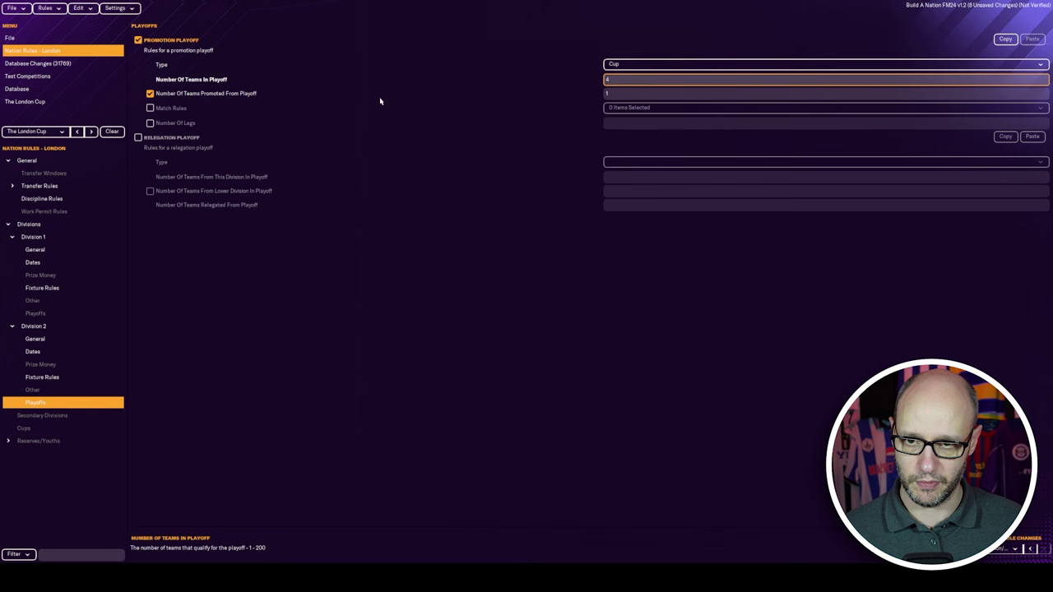
left_click(149, 108)
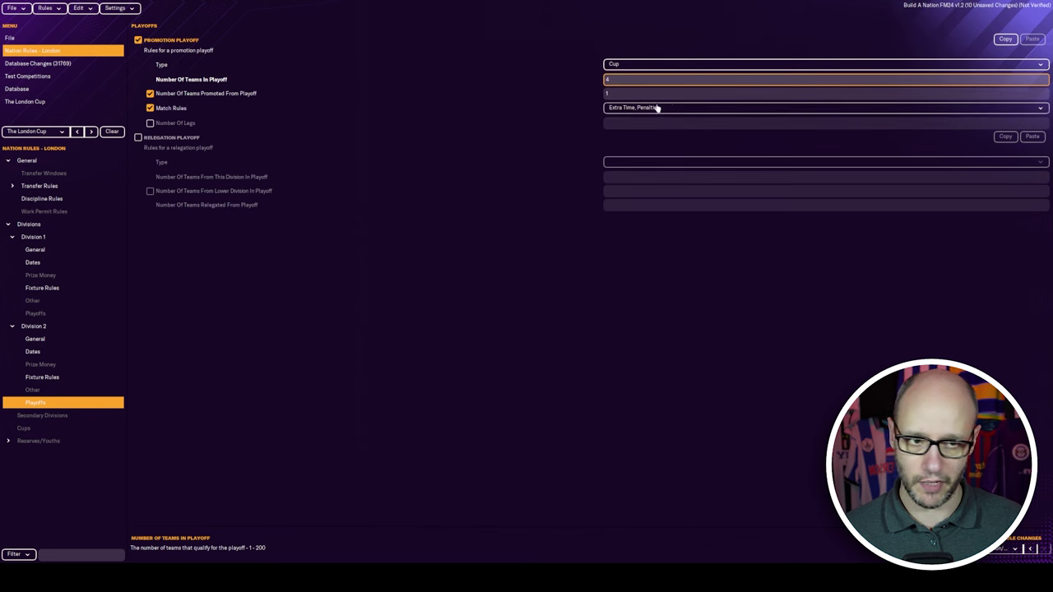
left_click(149, 122)
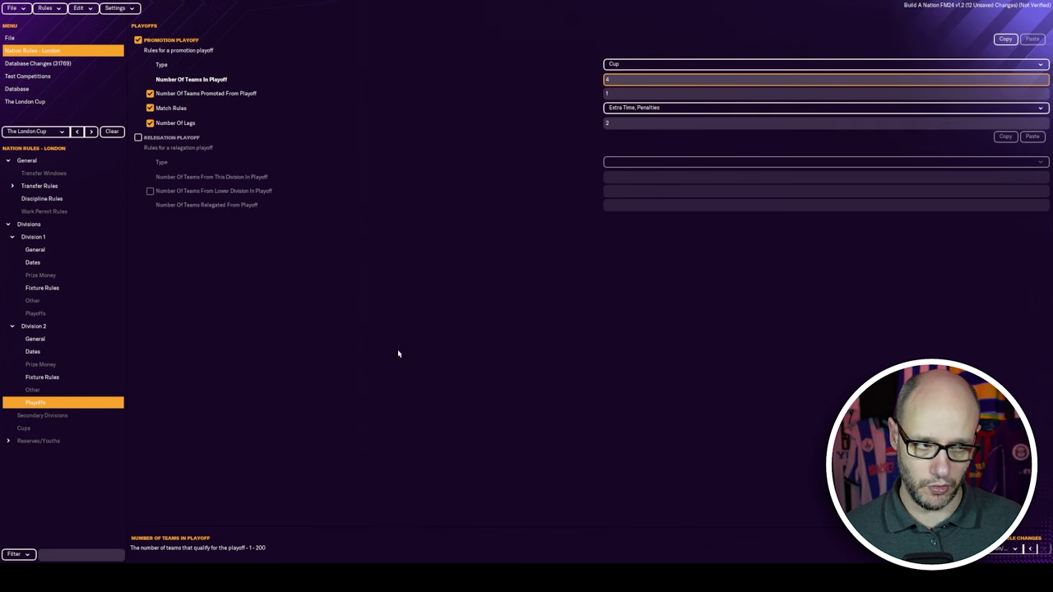
Test the nation rules and review Division 2's playoff, general and date settings.
left_click(46, 8)
left_click(83, 94)
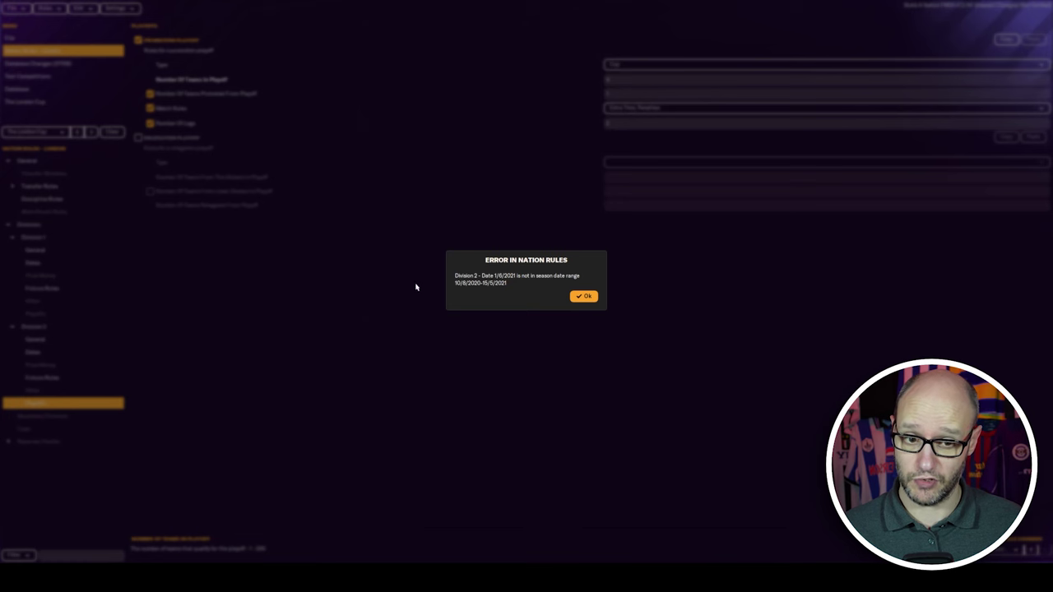
left_click(585, 297)
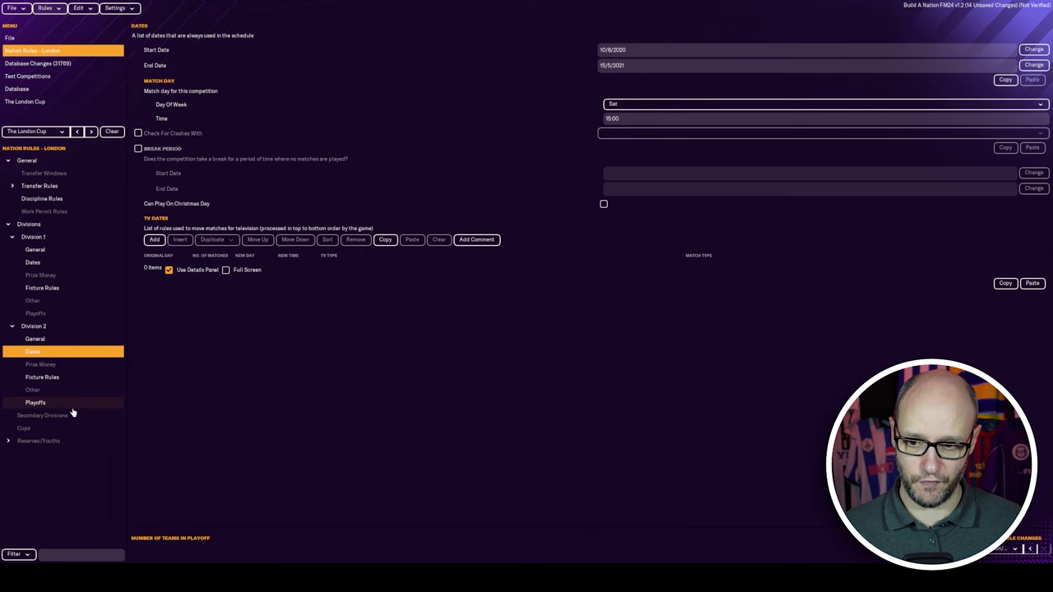
left_click(72, 405)
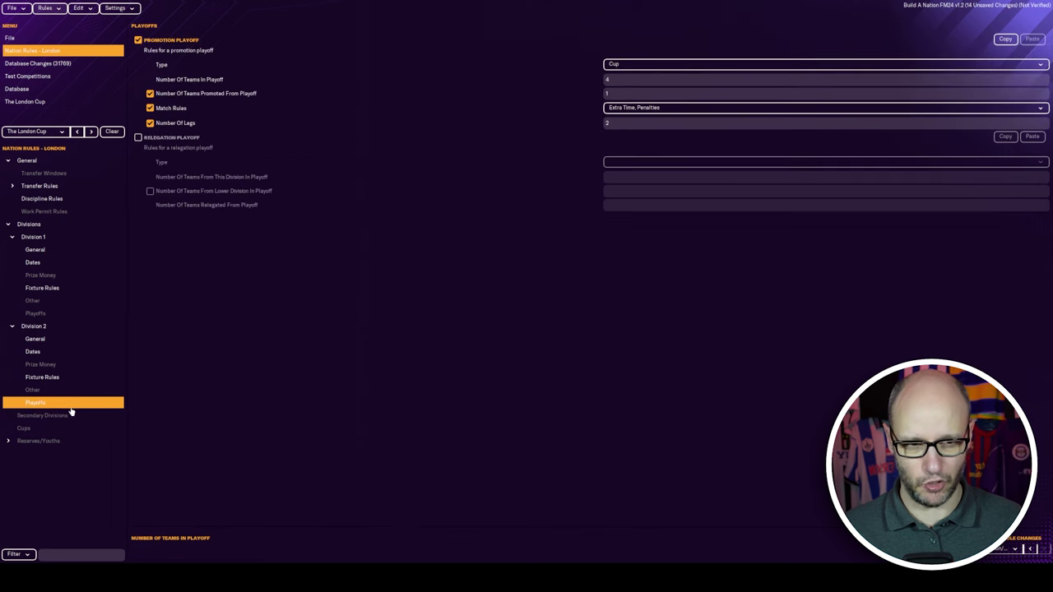
left_click(48, 341)
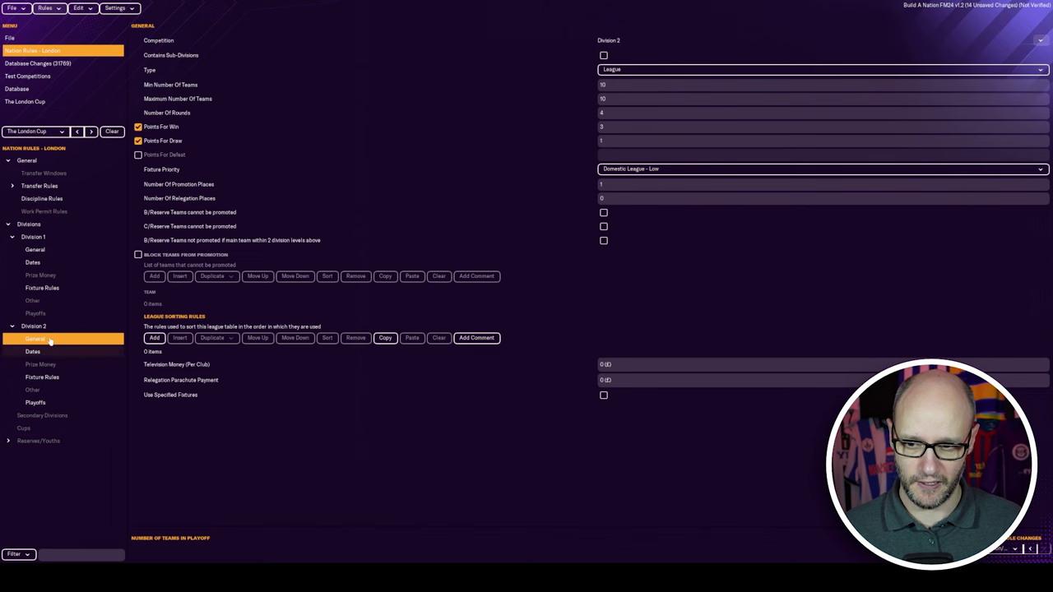
left_click(50, 352)
left_click(59, 340)
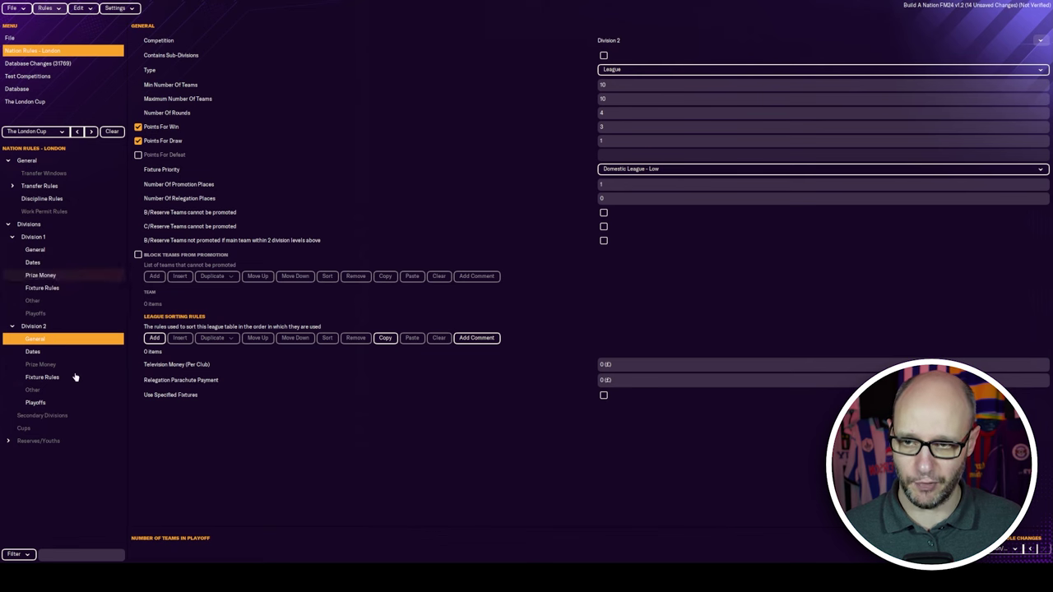
left_click(62, 351)
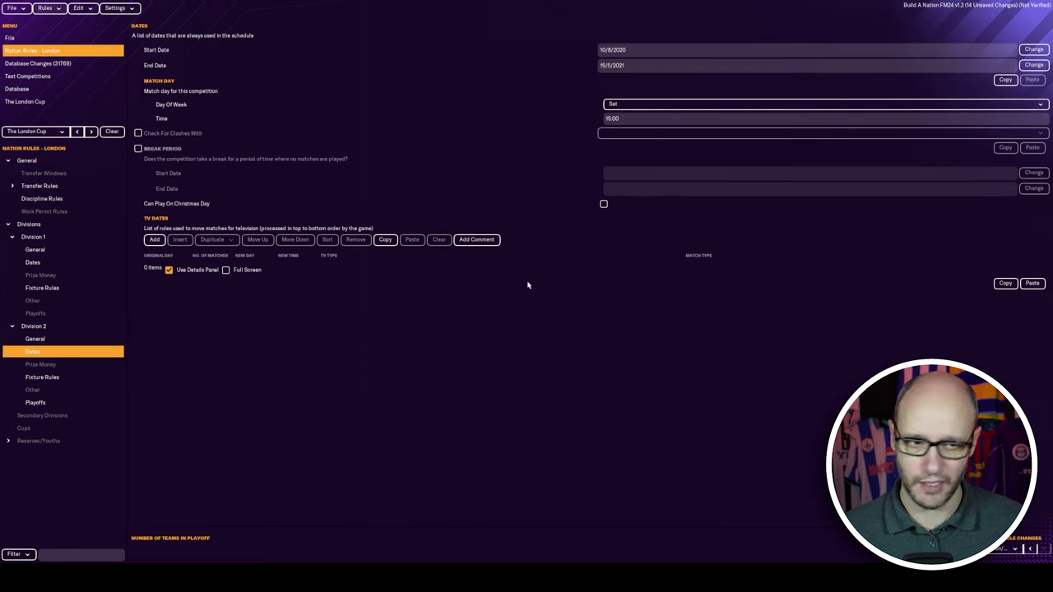
Set Division 2's end date to 15/7/2021 and test the nation rules again.
left_click(610, 65)
key("BackSpace")
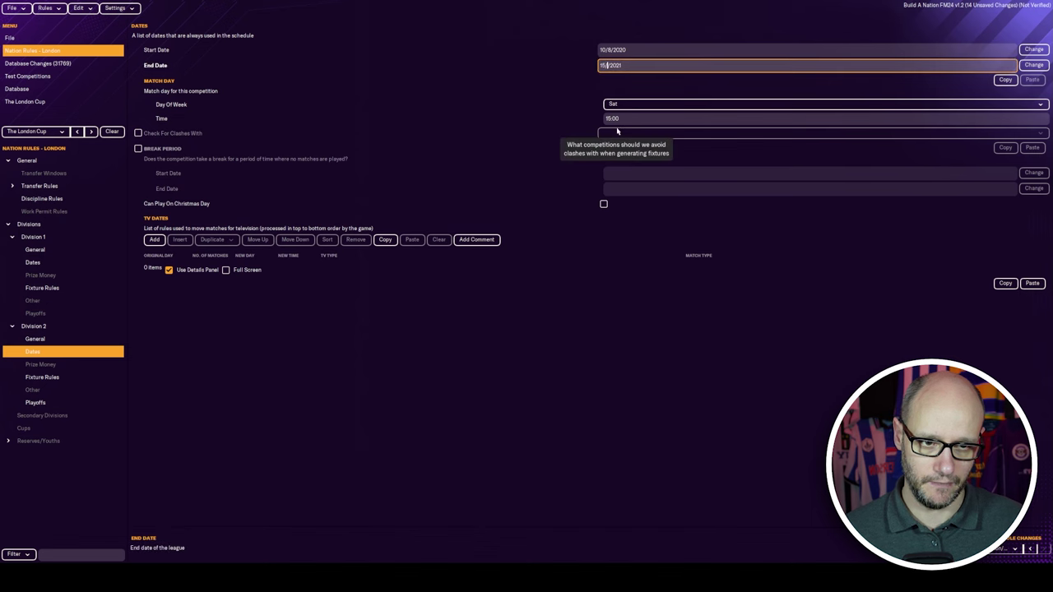
type("6")
left_click(48, 10)
left_click(53, 80)
left_click(581, 296)
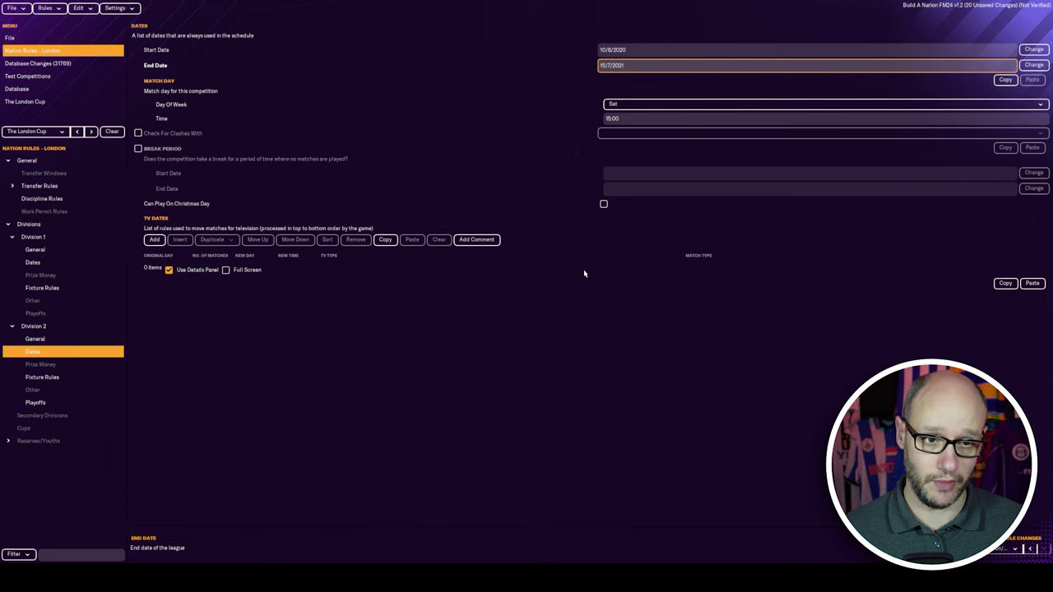
left_click(48, 8)
left_click(57, 50)
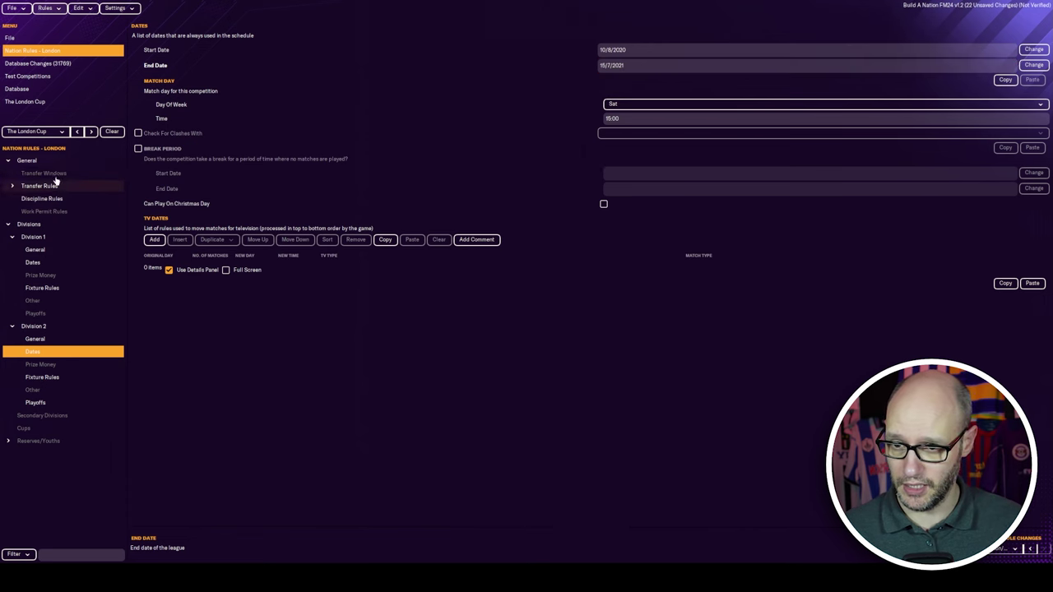
left_click(74, 161)
left_click(121, 174)
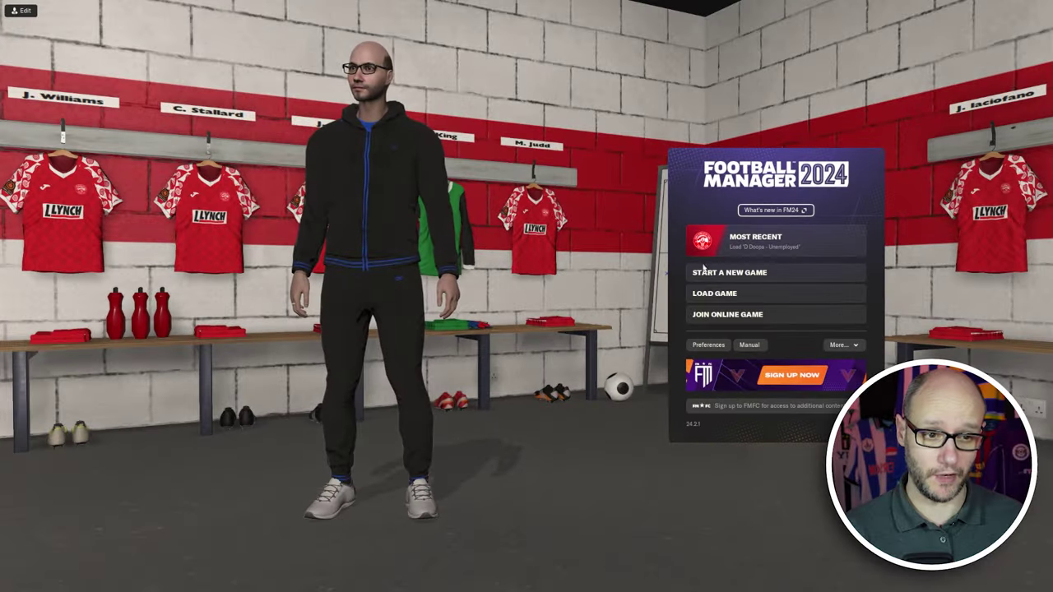
In Football Manager 2024, start a new career with the Build A Nation FM24 v1.2 data file, using Original mode and advanced setup.
left_click(758, 280)
left_click(482, 289)
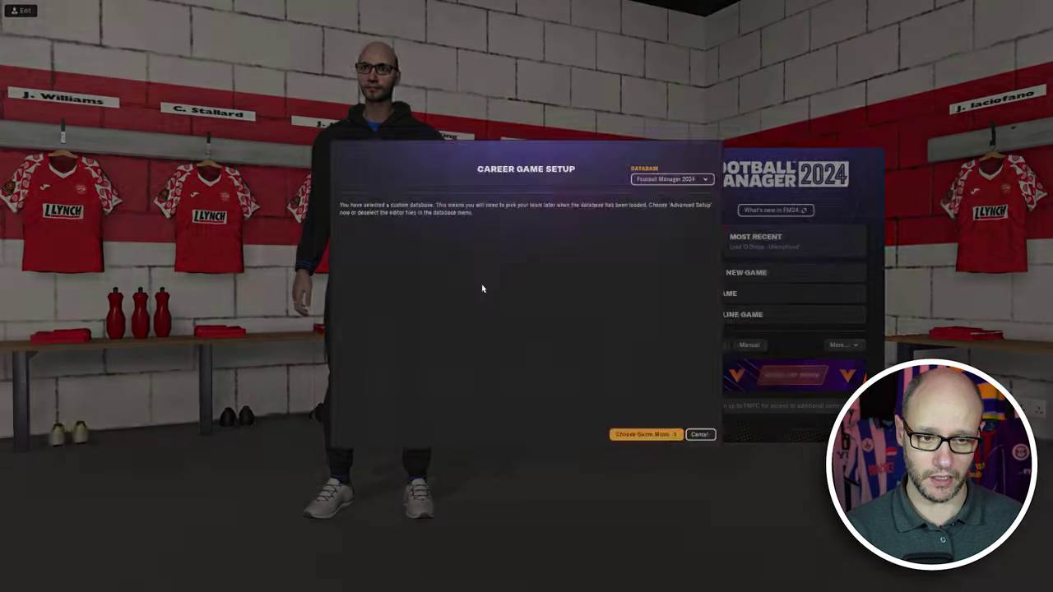
left_click(672, 178)
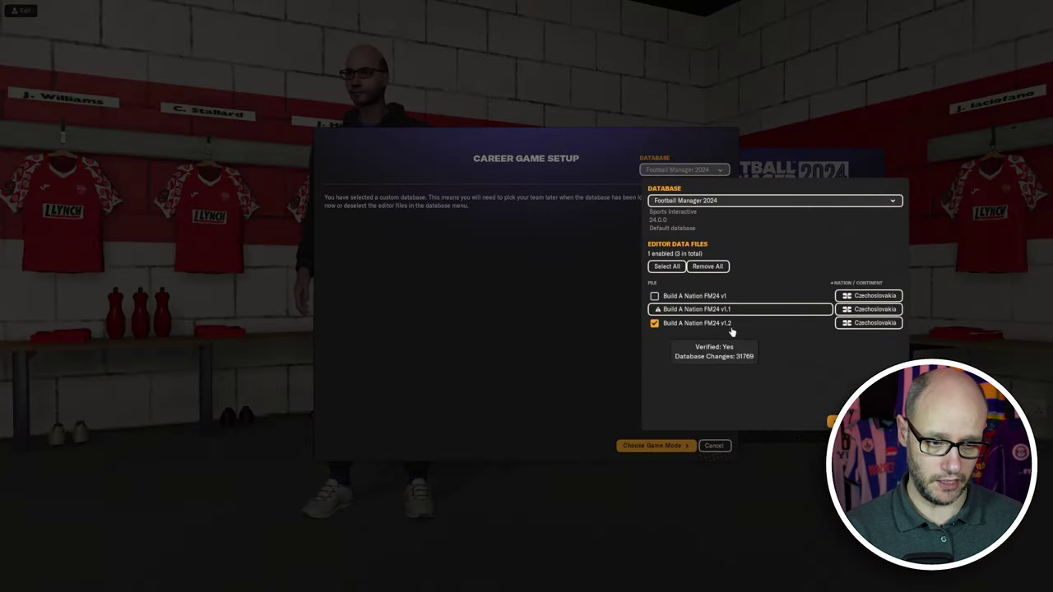
left_click(641, 449)
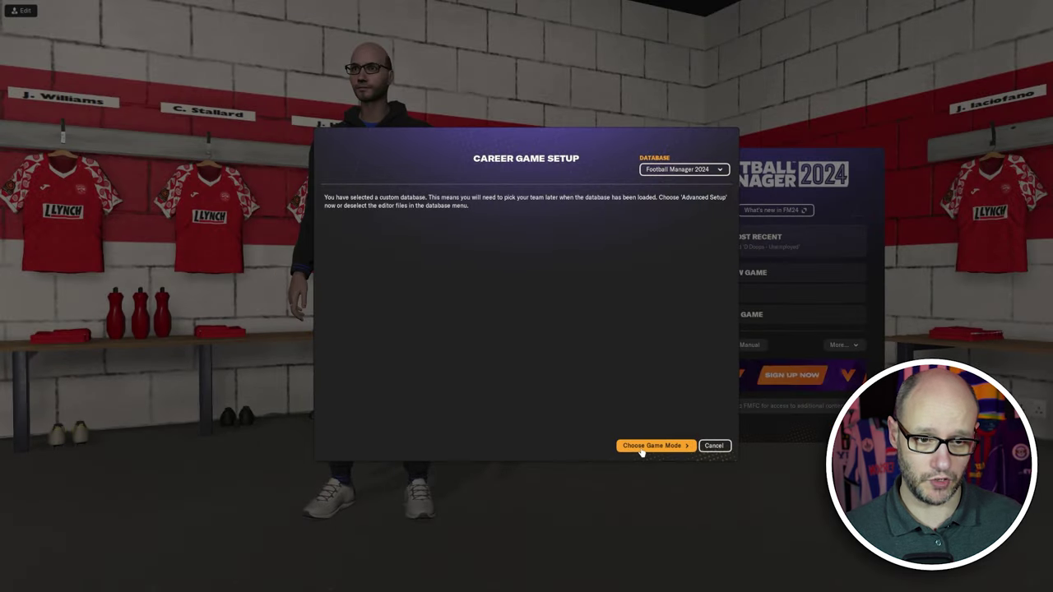
left_click(650, 446)
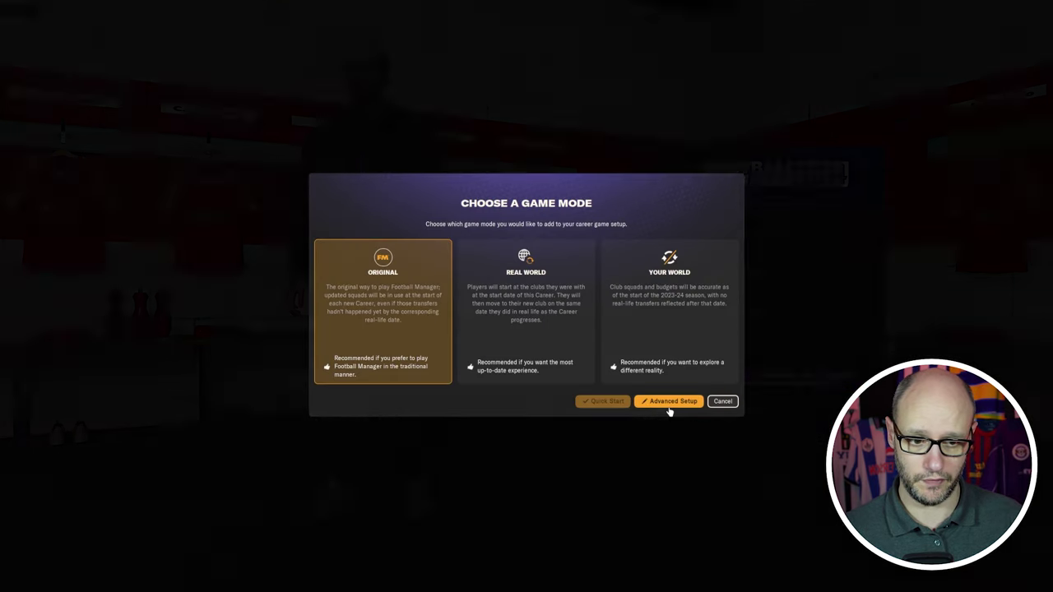
left_click(669, 408)
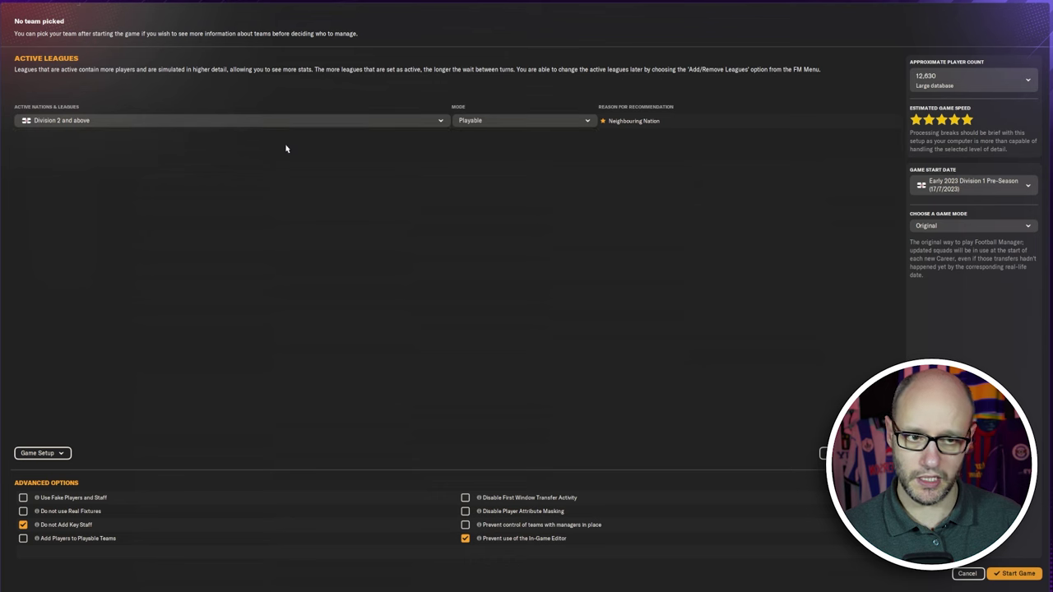
Set the active leagues to Division 1 only and start the career as an unemployed manager.
left_click(272, 122)
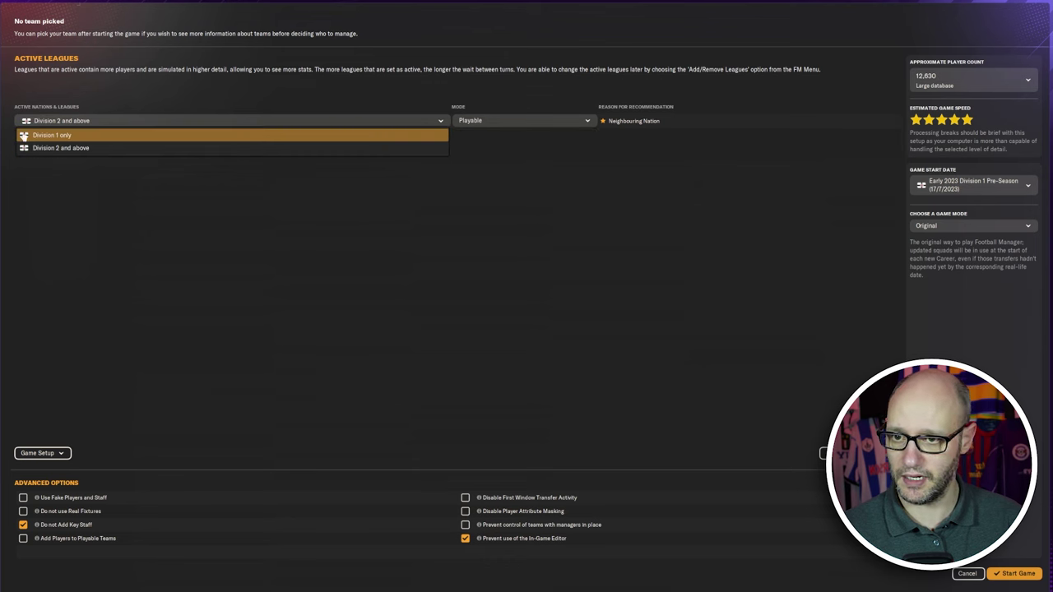
left_click(51, 135)
left_click(1016, 574)
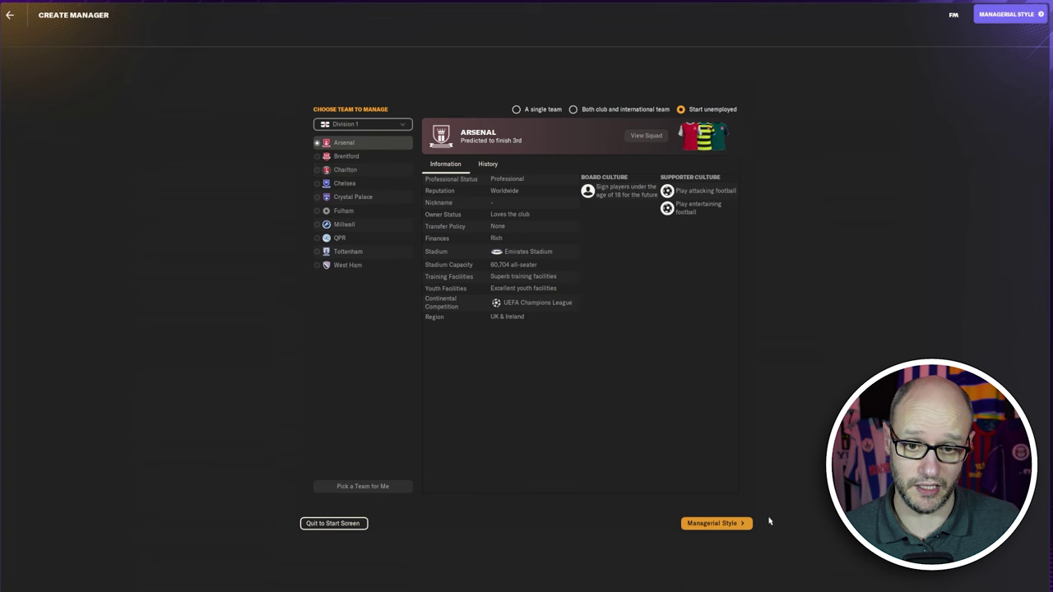
left_click(585, 315)
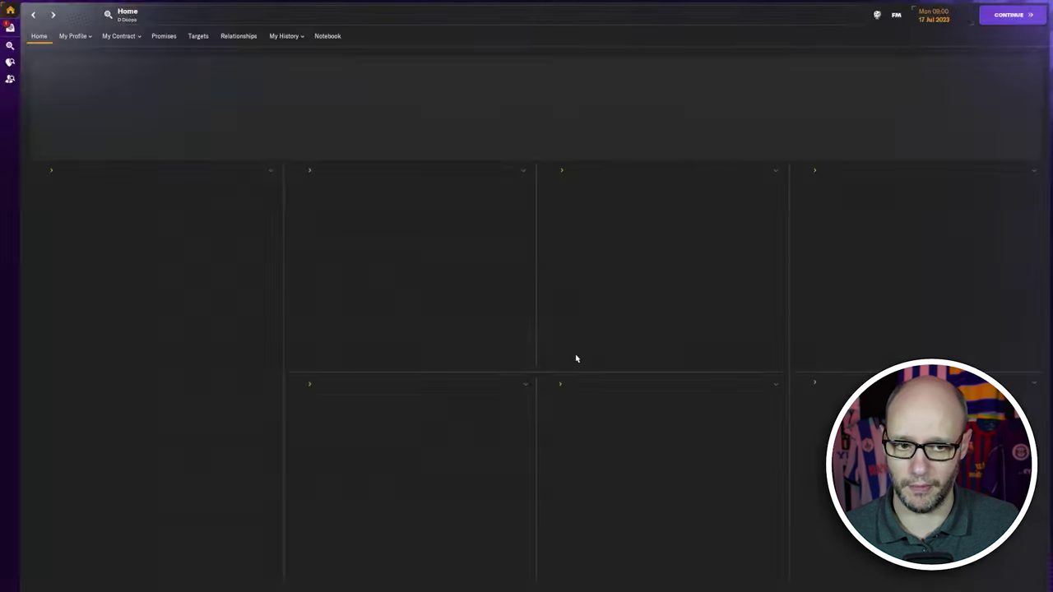
Open the London national team's squad and view Emile Smith Rowe's player profile.
key("ctrl+s")
left_click(649, 406)
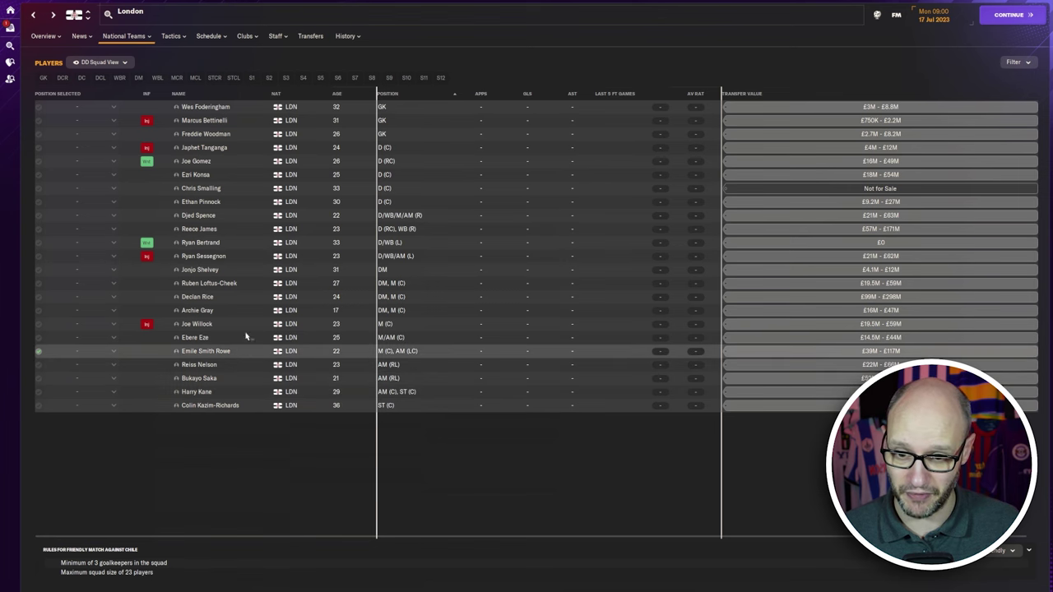
left_click(206, 351)
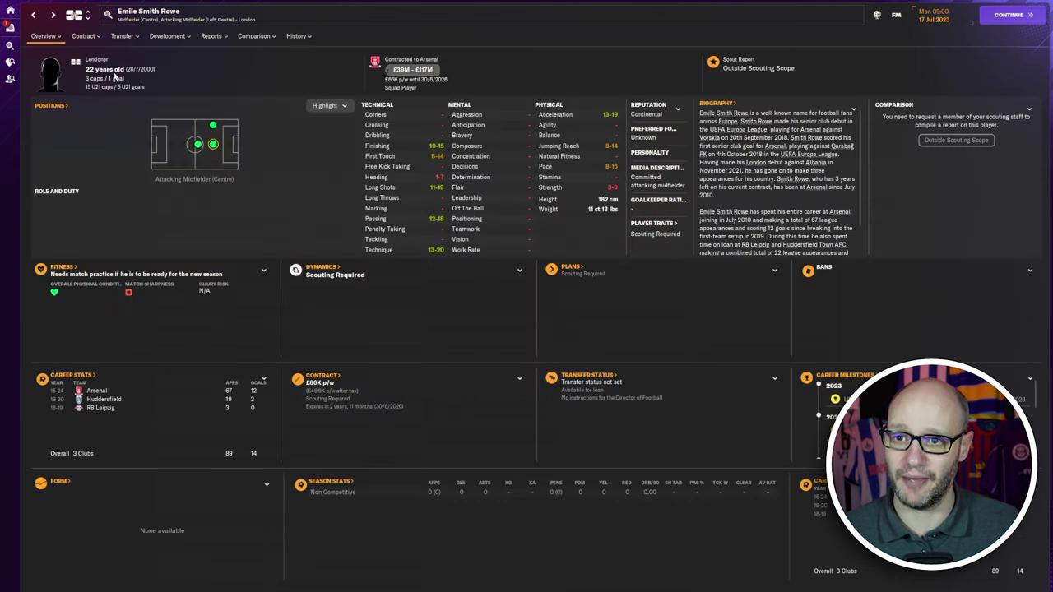
View the player profiles of Harry Kane and Joe Gomez from the London national team's squad, returning to the nation's pages.
key("BackSpace")
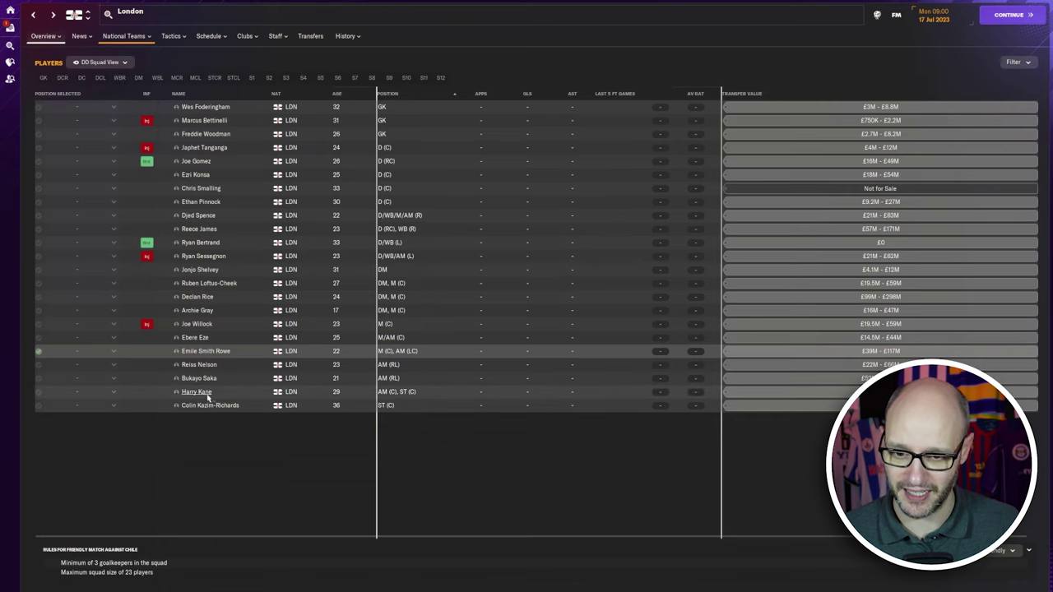
left_click(206, 404)
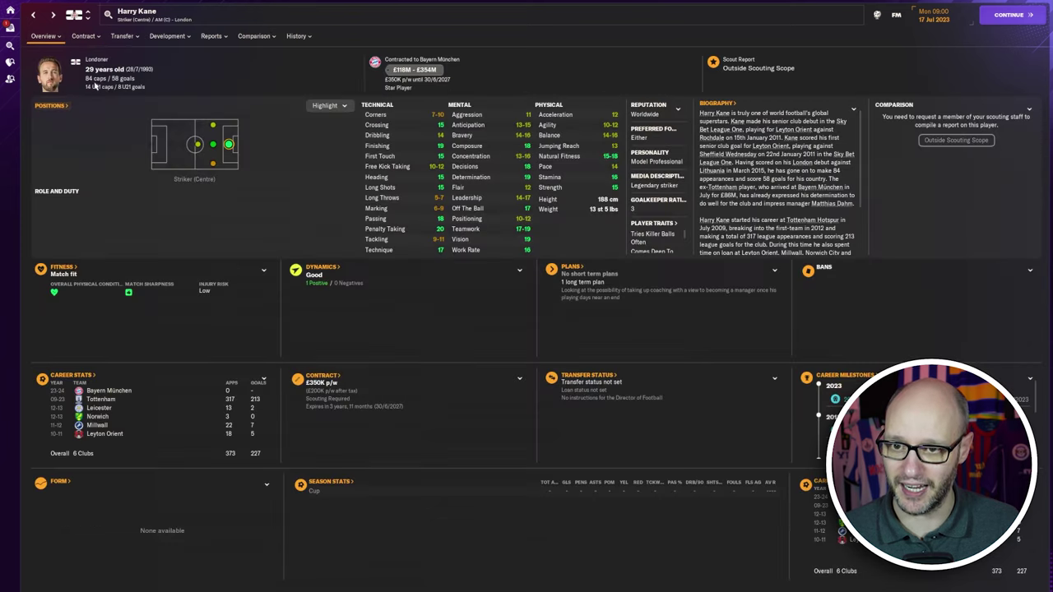
left_click(34, 15)
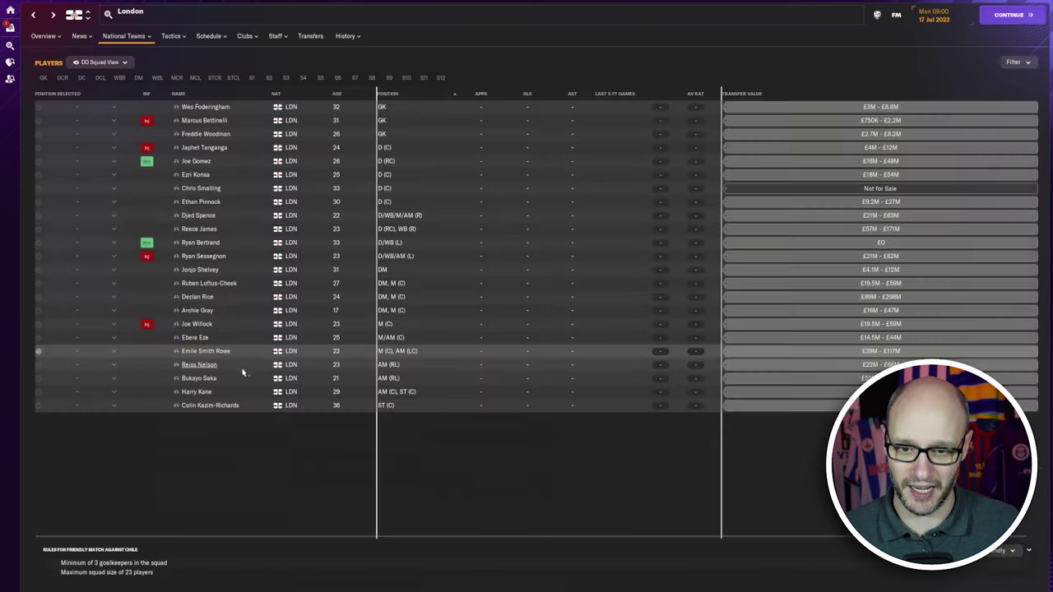
left_click(198, 163)
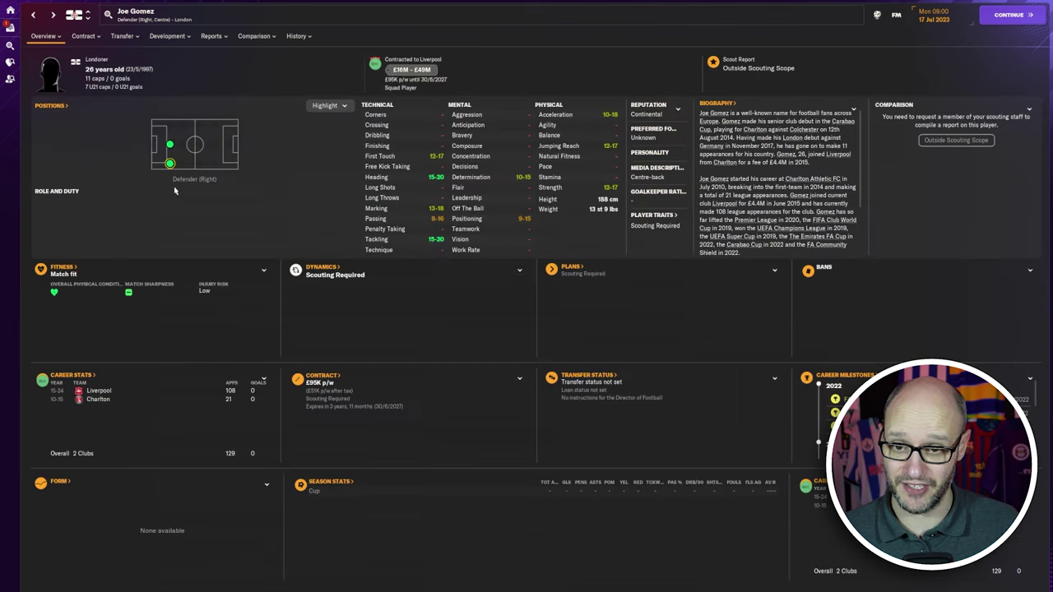
left_click(35, 16)
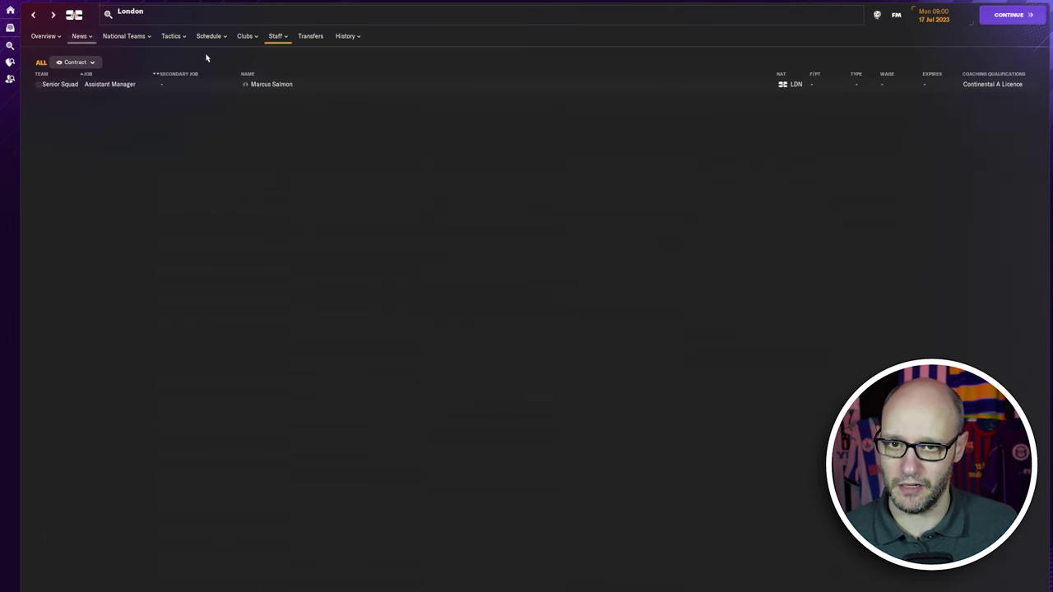
From London's nation overview, open Division 1 and switch to Division 2 to view both league tables.
left_click(43, 35)
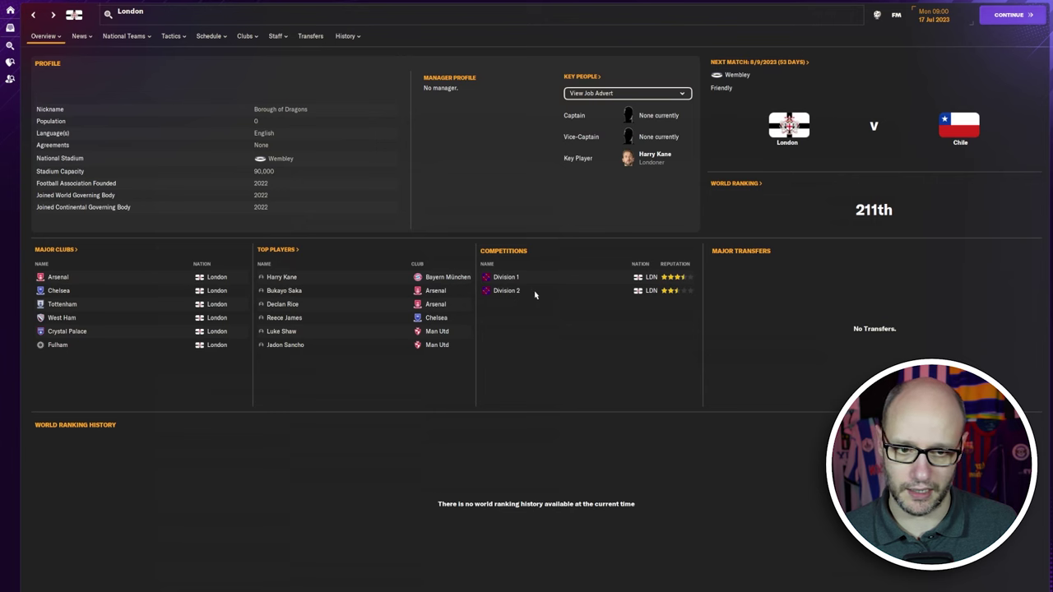
left_click(507, 277)
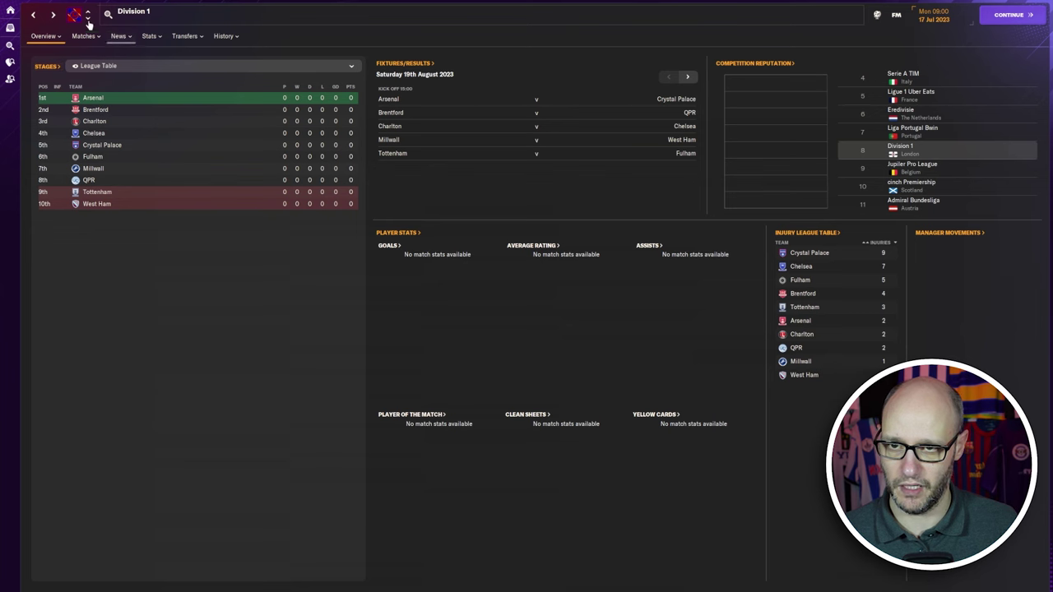
left_click(88, 17)
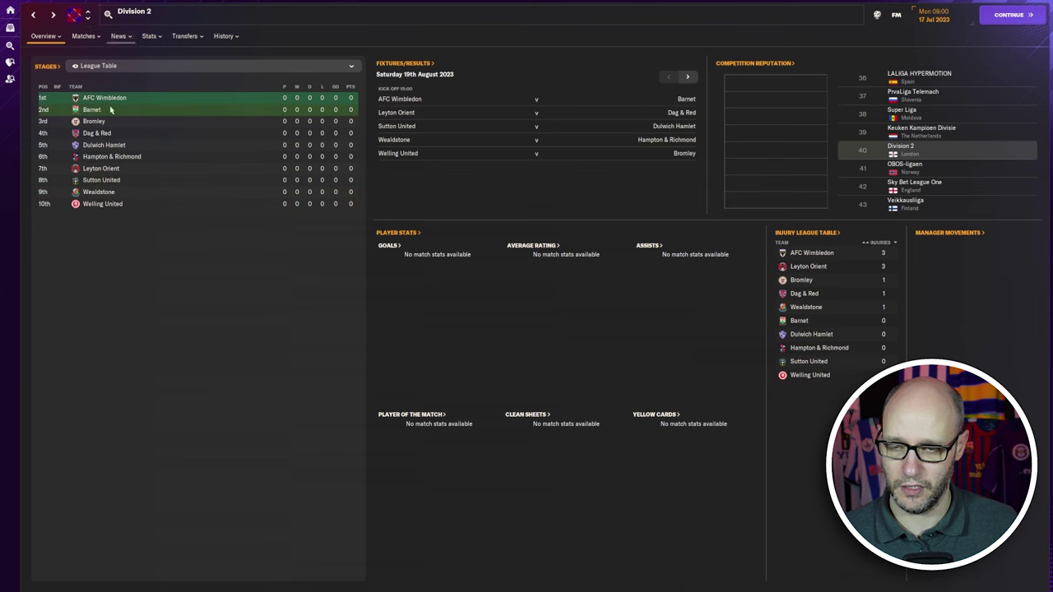
Open Division 2's competition stages and review its rules, fixture details and promotion places.
left_click(46, 66)
left_click(68, 106)
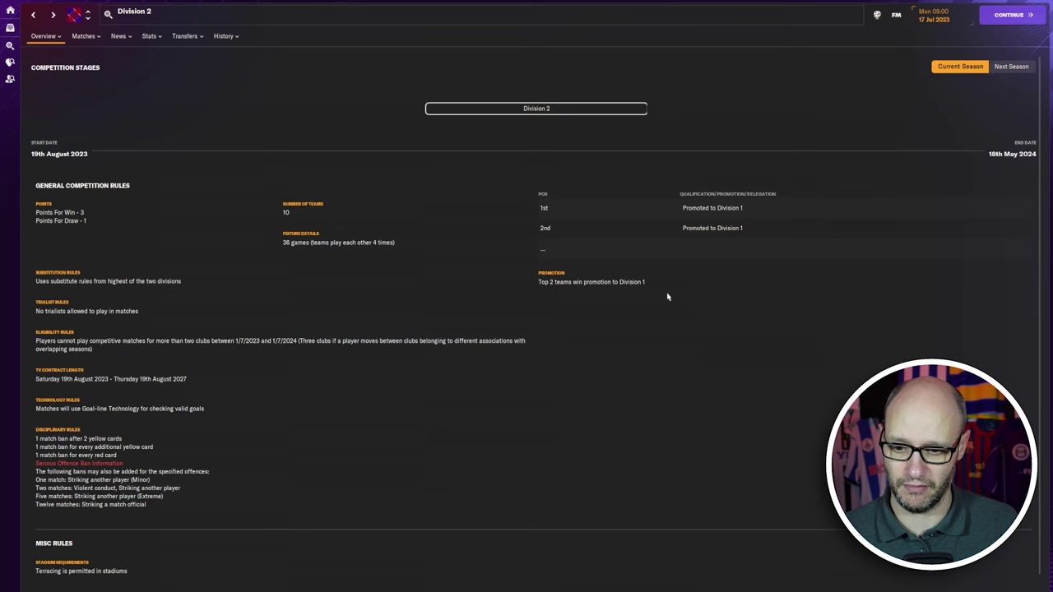
scroll(665, 304, "down", 1)
Open Arsenal's fixture list by way of Division 1 and examine the 2023/24 season's match dates, opponents and competitions.
left_click(713, 208)
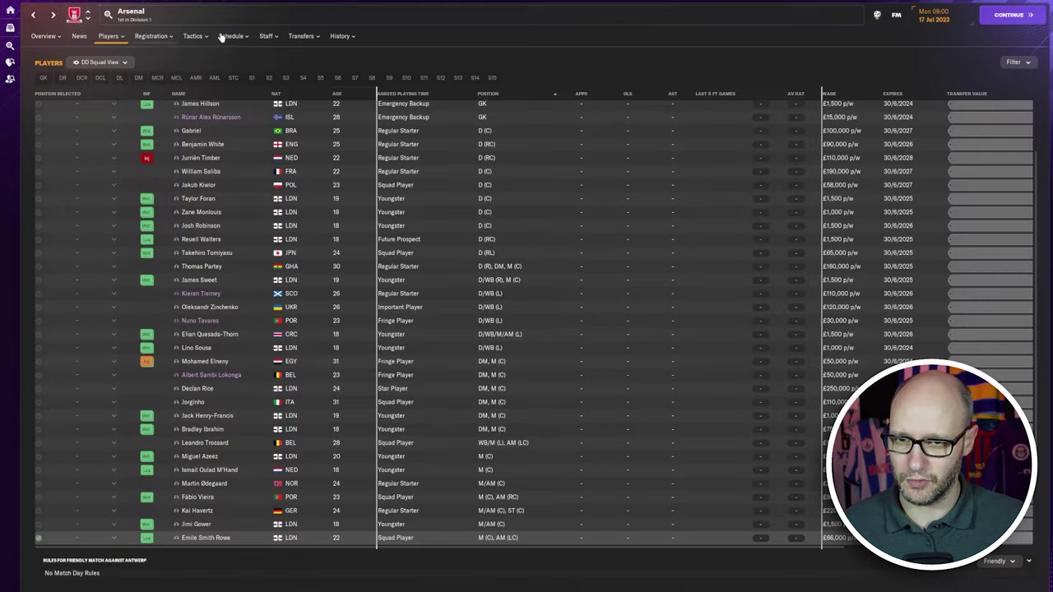
left_click(242, 54)
scroll(345, 354, "down", 3)
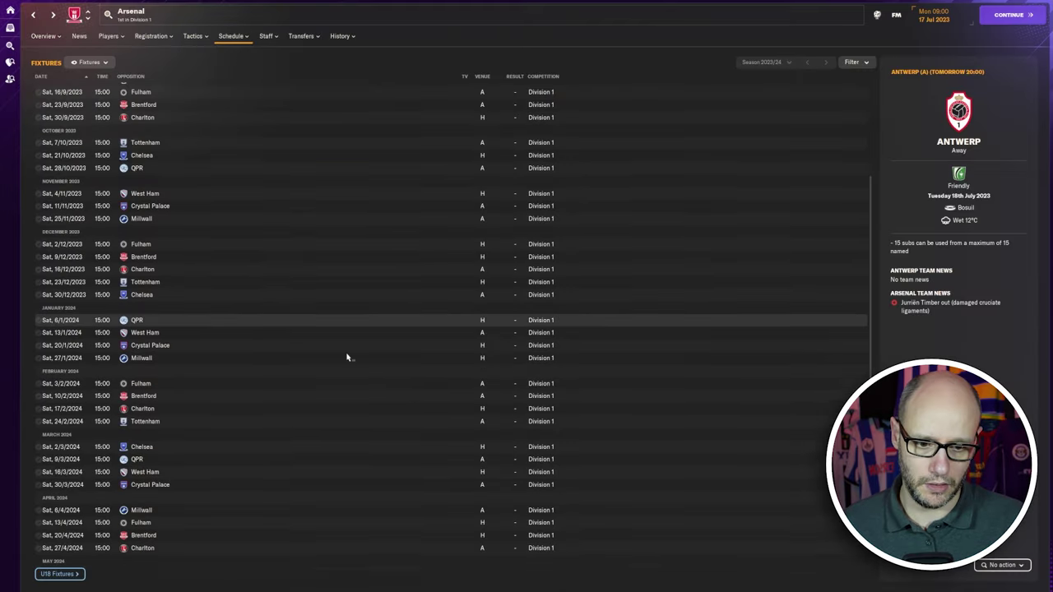
scroll(348, 360, "up", 3)
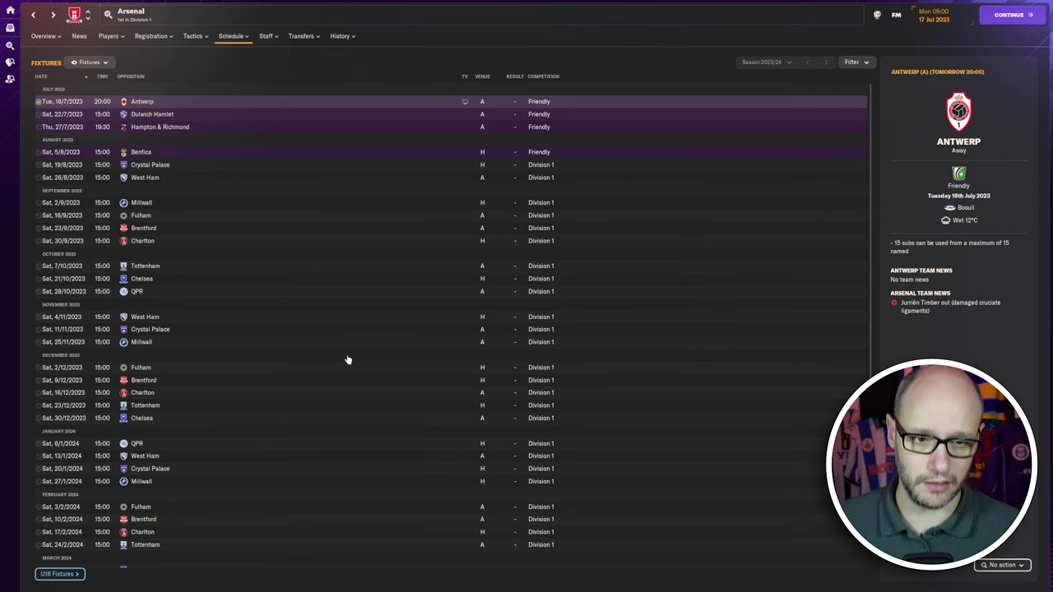
scroll(362, 361, "down", 3)
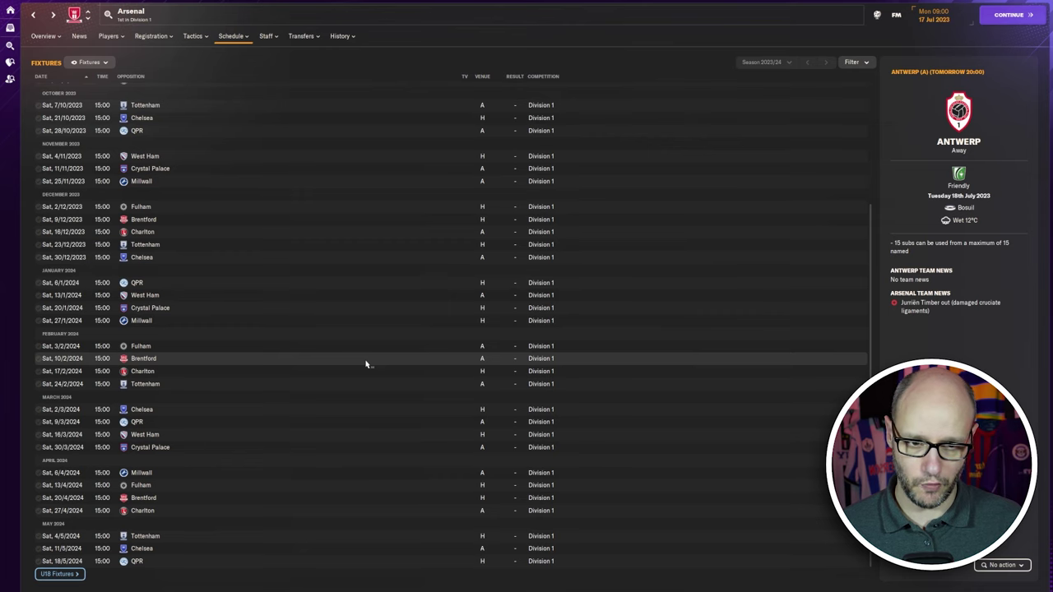
scroll(366, 364, "up", 1)
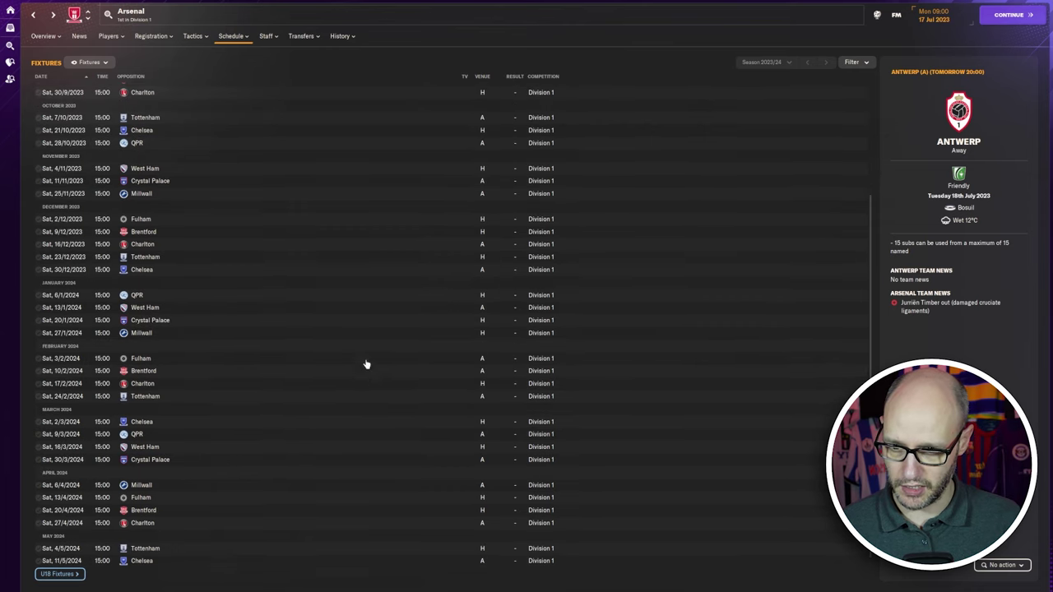
scroll(366, 364, "down", 1)
scroll(366, 363, "up", 3)
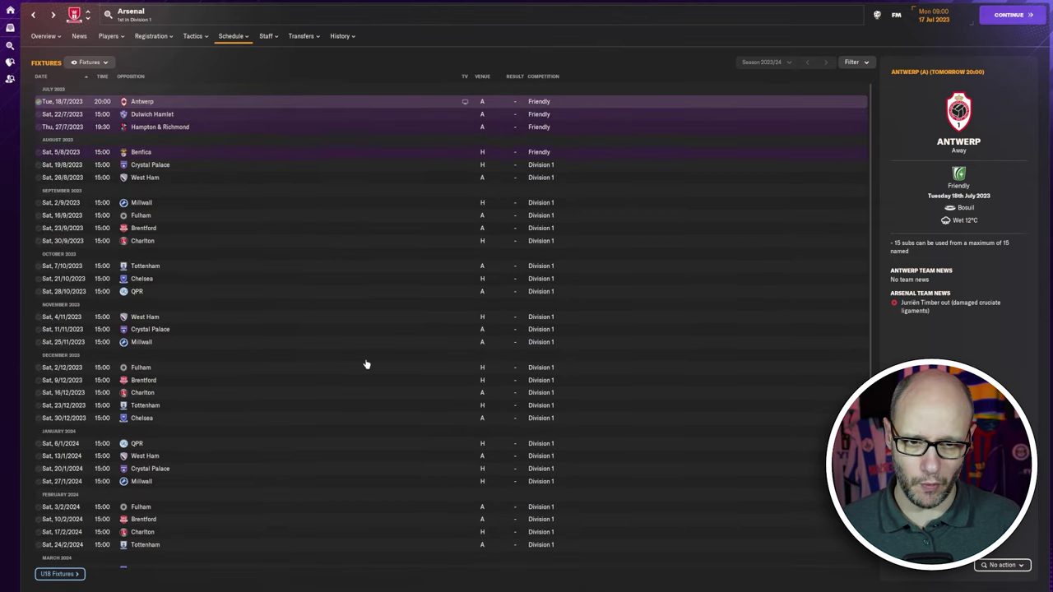
scroll(353, 341, "down", 3)
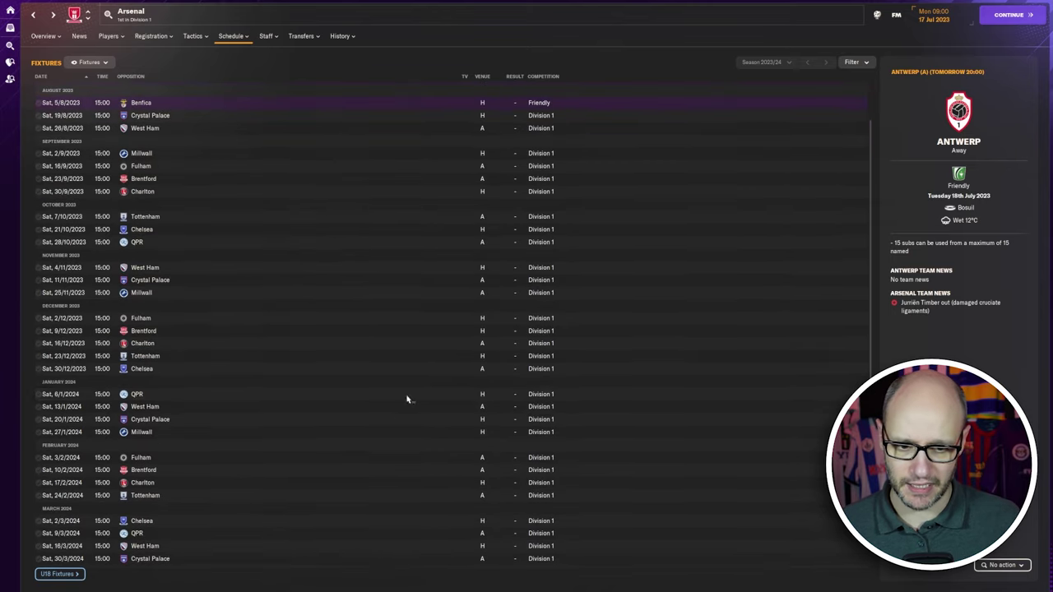
scroll(245, 361, "up", 3)
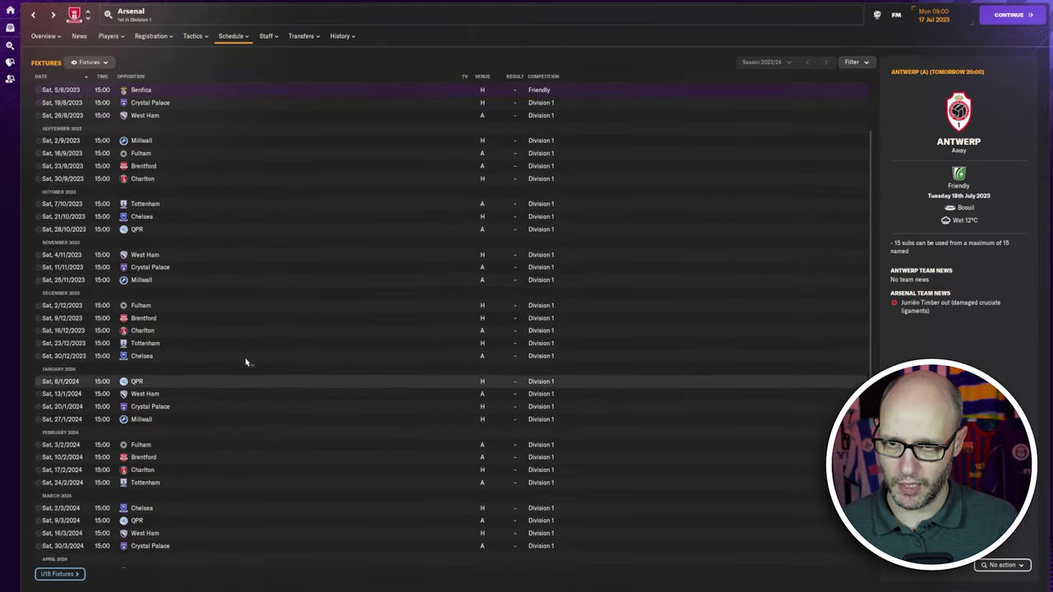
scroll(245, 362, "up", 1)
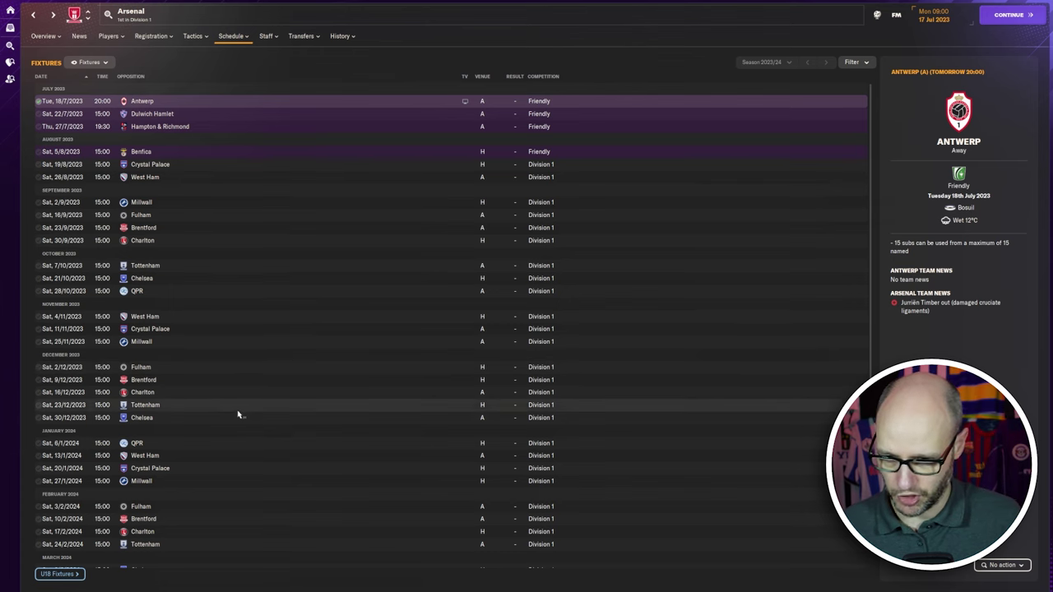
scroll(297, 435, "down", 5)
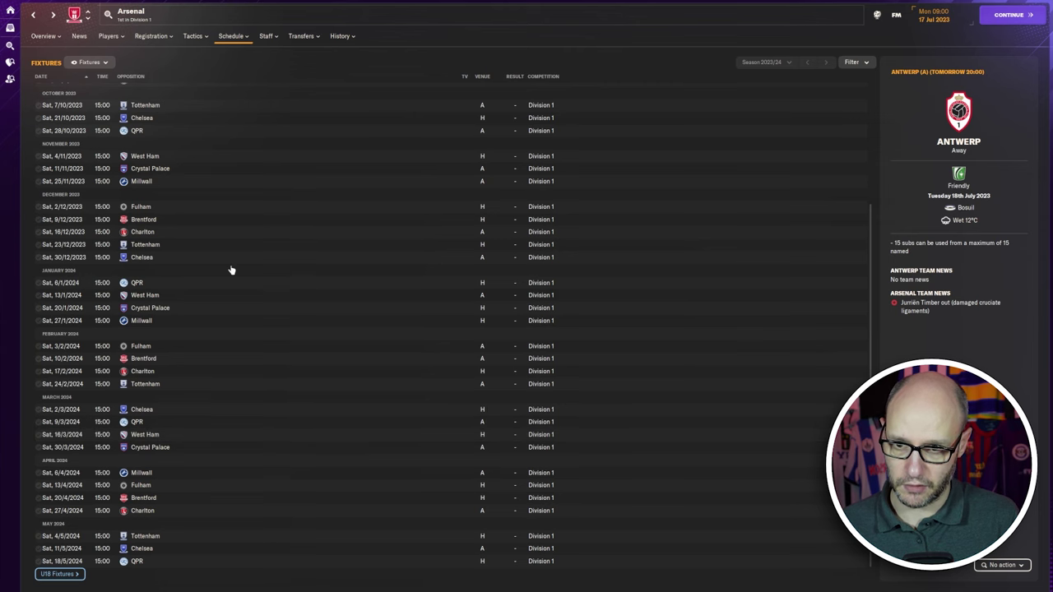
scroll(230, 271, "up", 1)
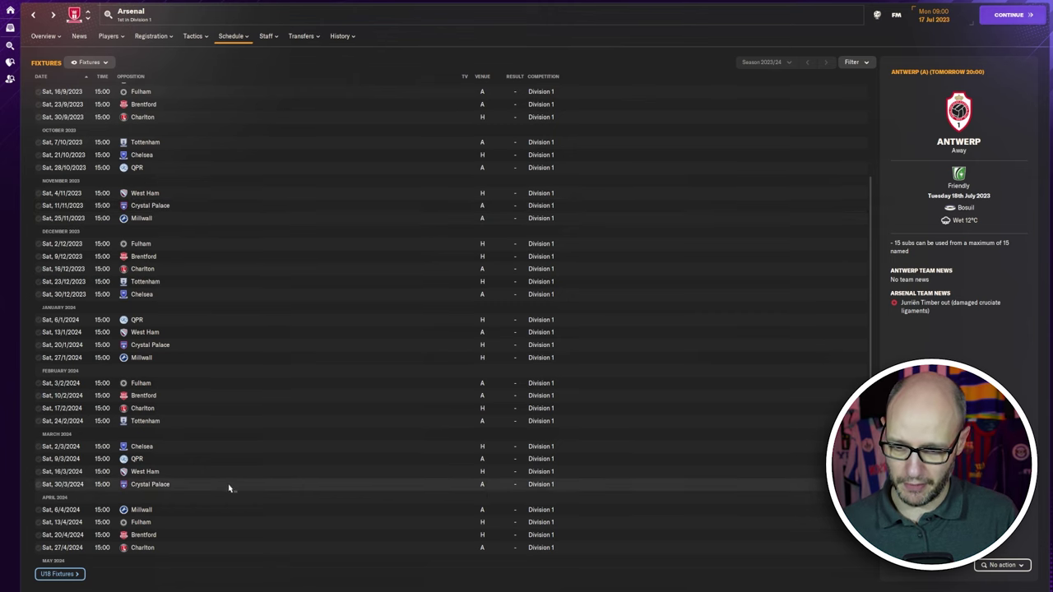
scroll(234, 486, "down", 1)
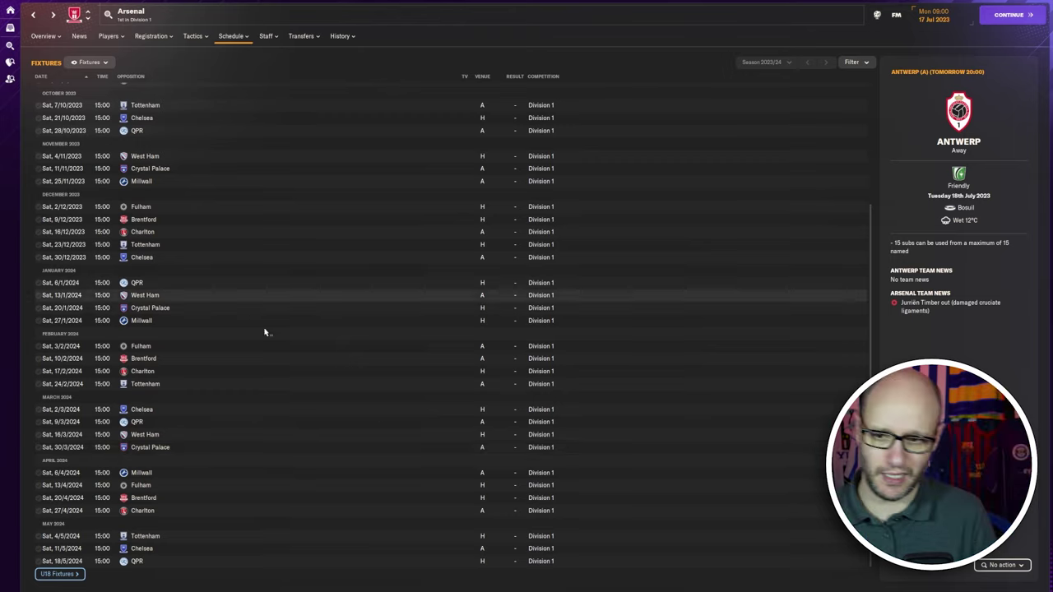
scroll(247, 339, "up", 5)
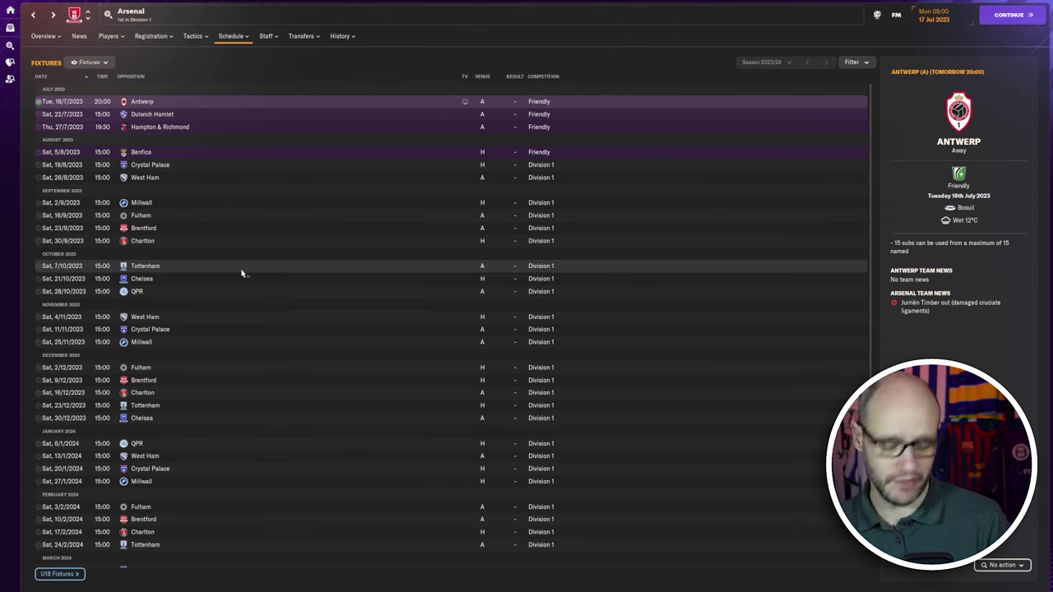
scroll(241, 273, "down", 3)
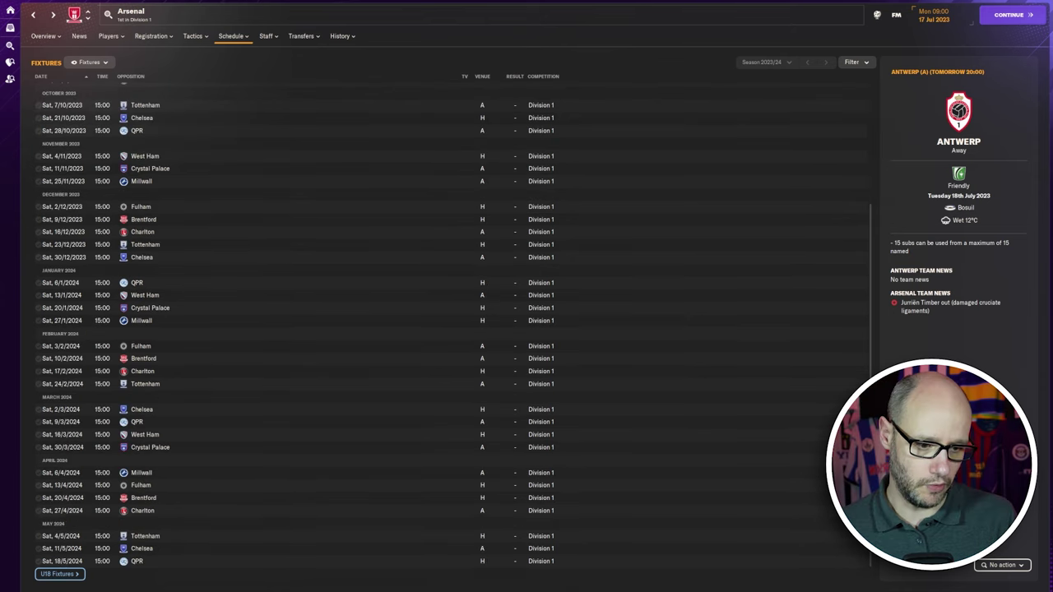